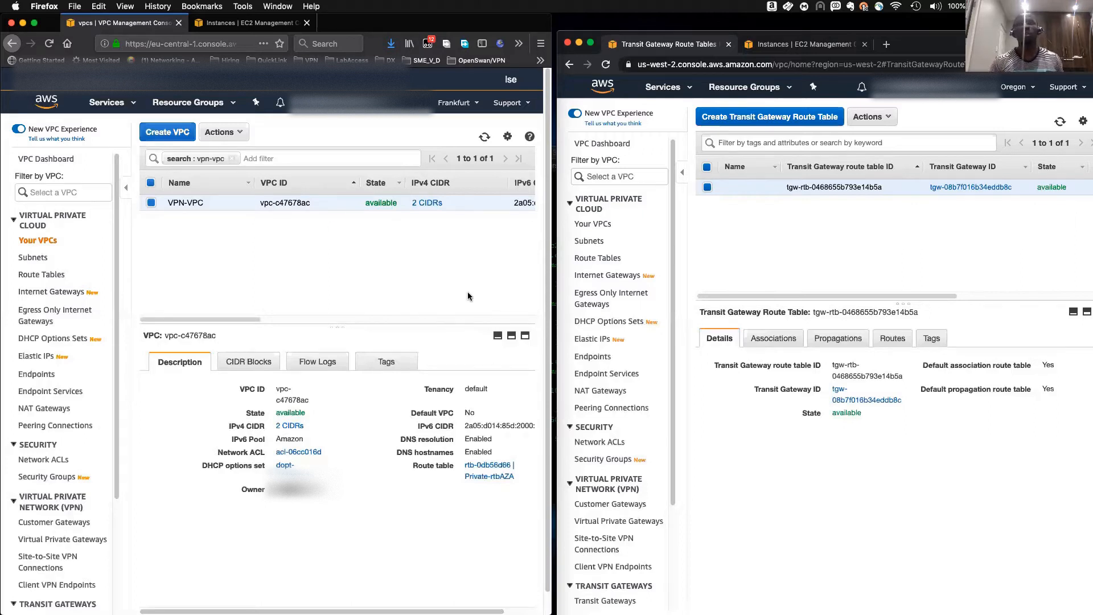
- Open the Transit Gateways list in the Oregon (us-west-2) VPC console
click(976, 111)
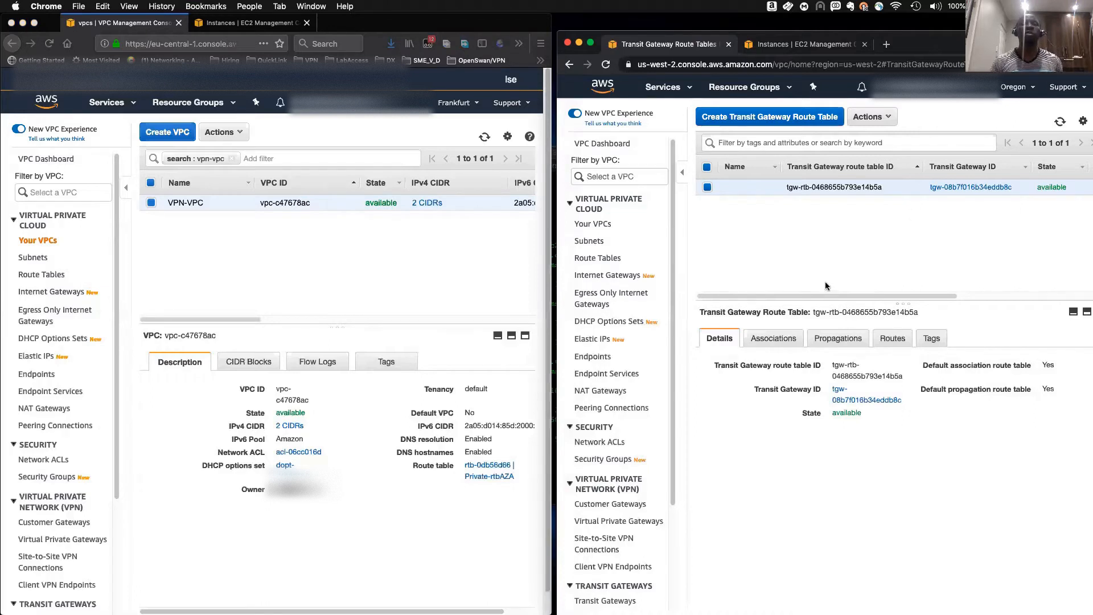
click(407, 261)
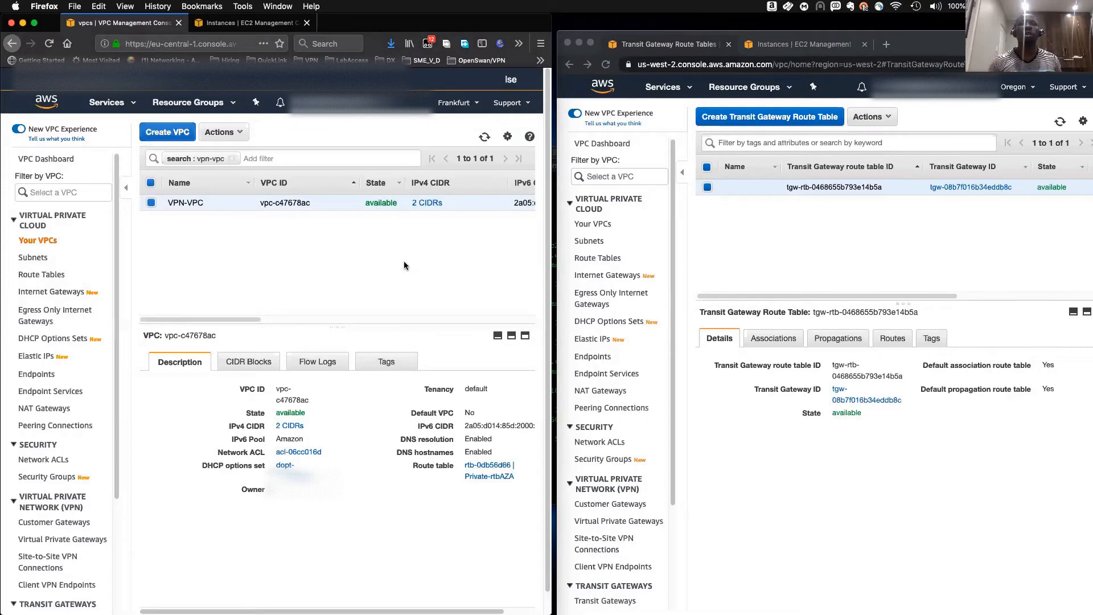
click(883, 234)
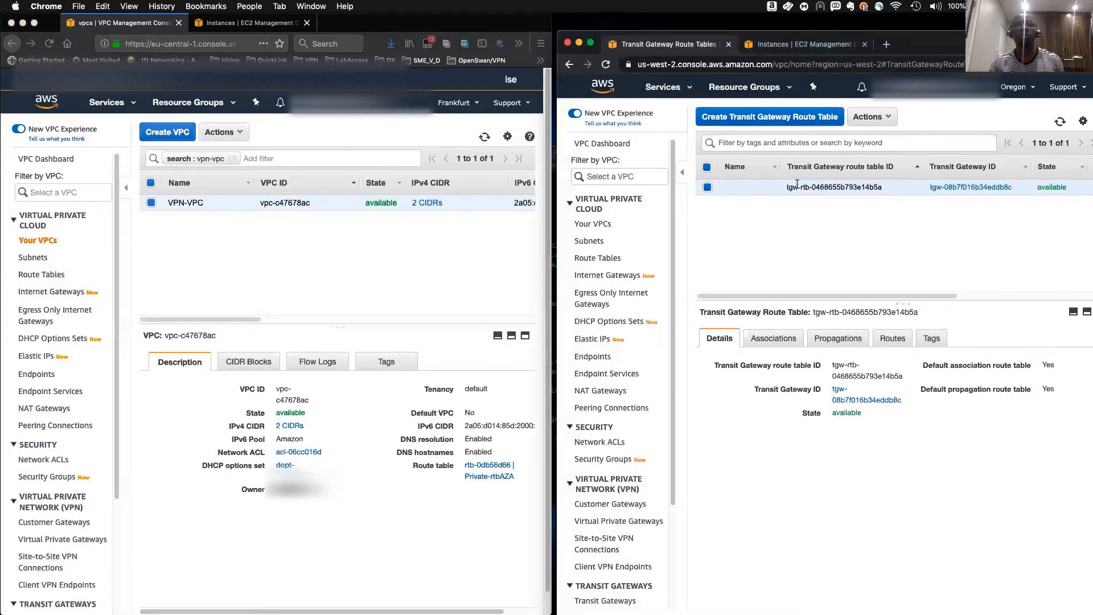
scroll(615, 427, down, 5)
click(612, 459)
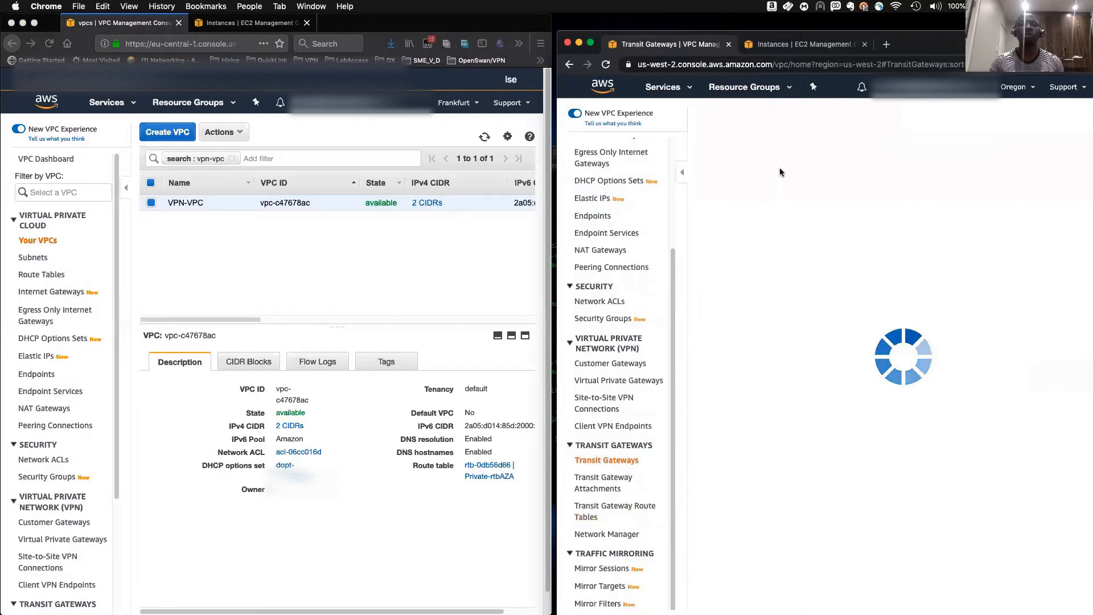
mouse_move(743, 193)
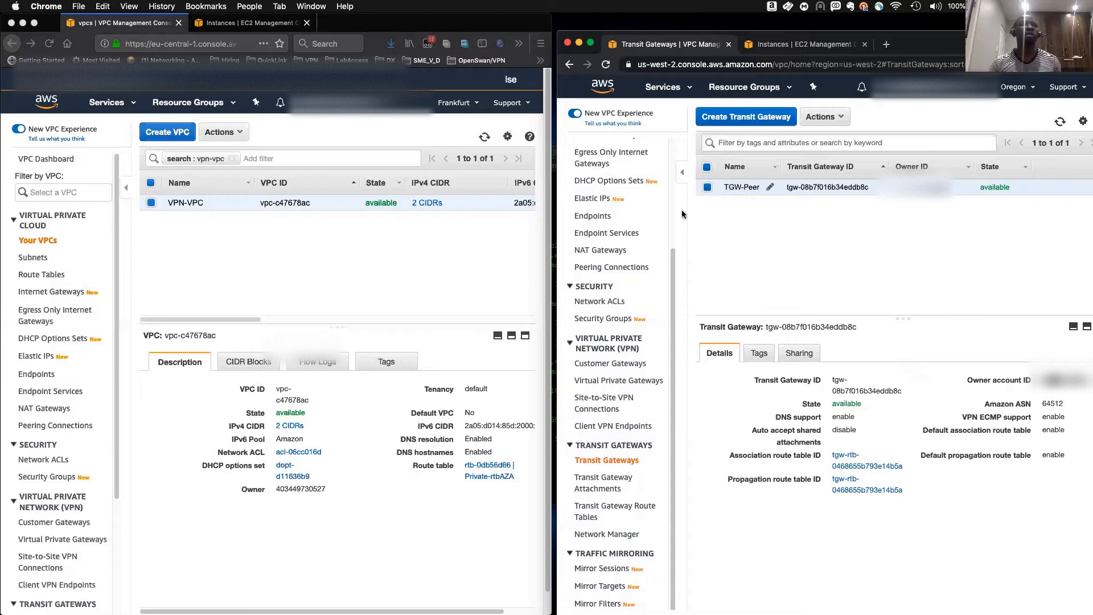
- Open the Transit Gateways list in the Frankfurt VPC console
click(333, 277)
scroll(34, 457, down, 5)
click(45, 464)
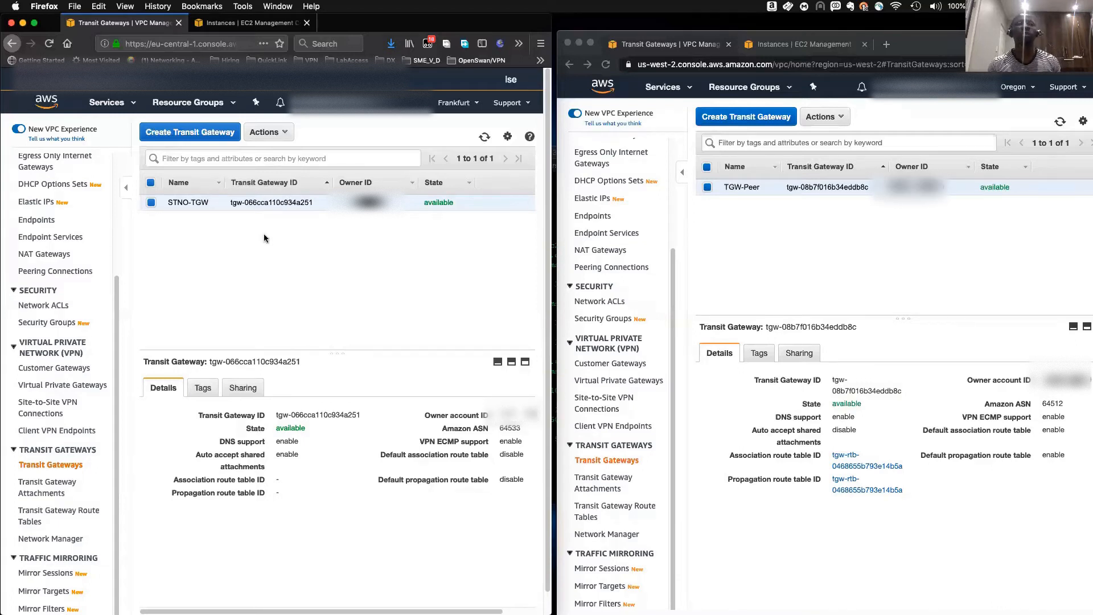
- Review the network diagram PDF showing the master VPC transit gateway and its peering to the Oregon transit gateway
click(825, 228)
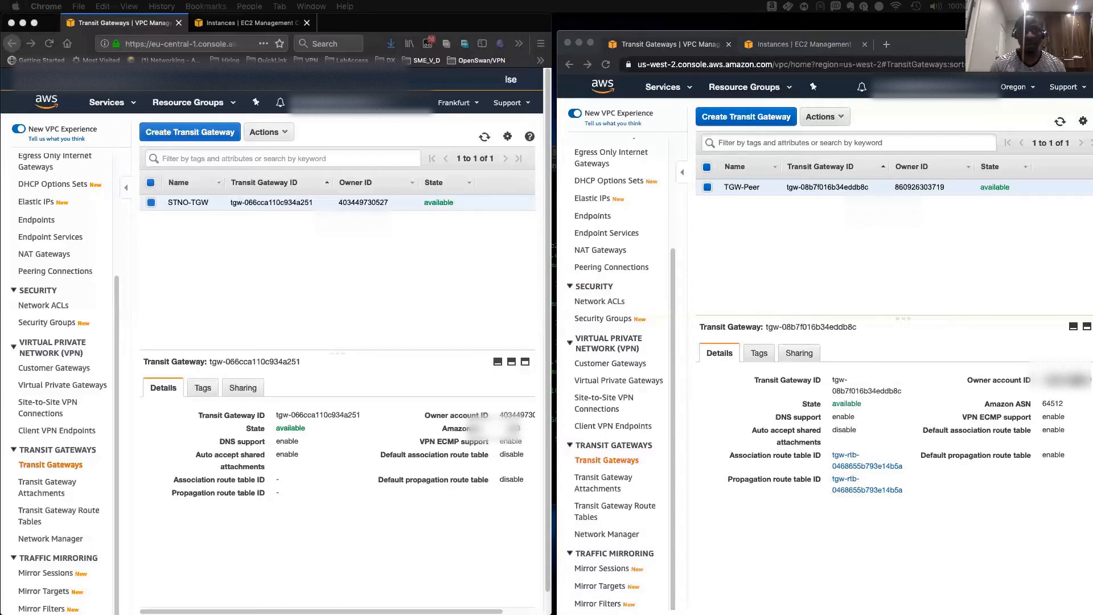
drag(0, 196, 515, 108)
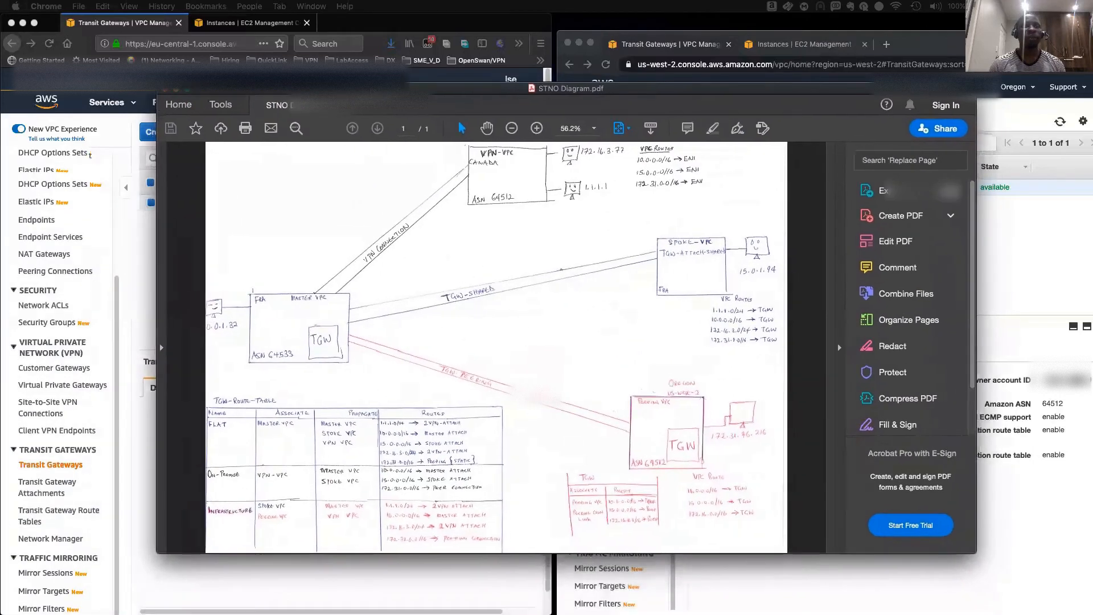
drag(402, 90, 402, 90)
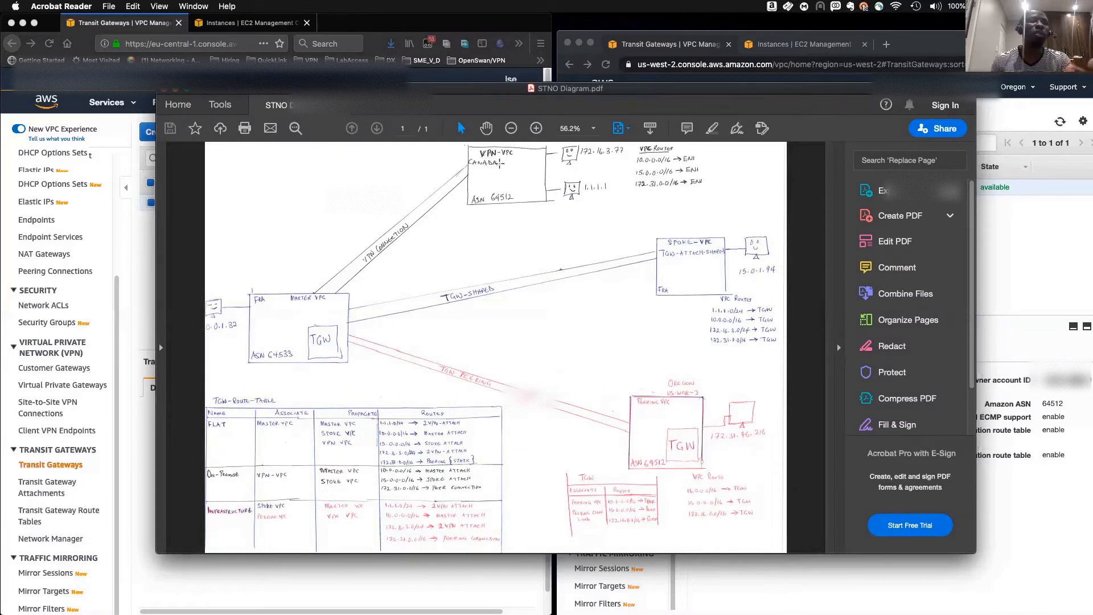
drag(376, 242, 424, 260)
click(421, 246)
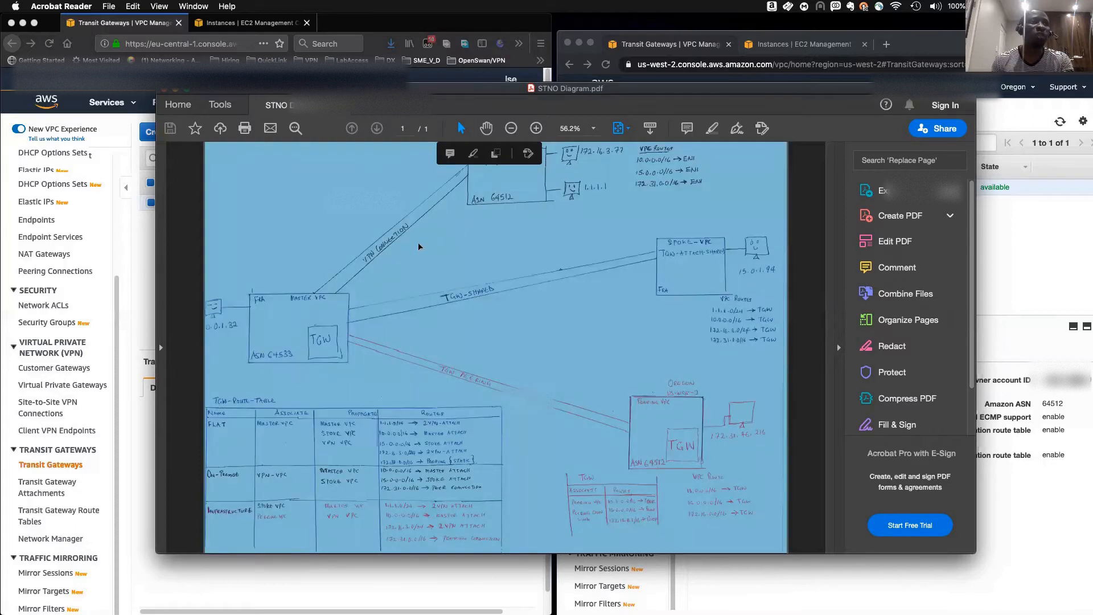
click(418, 247)
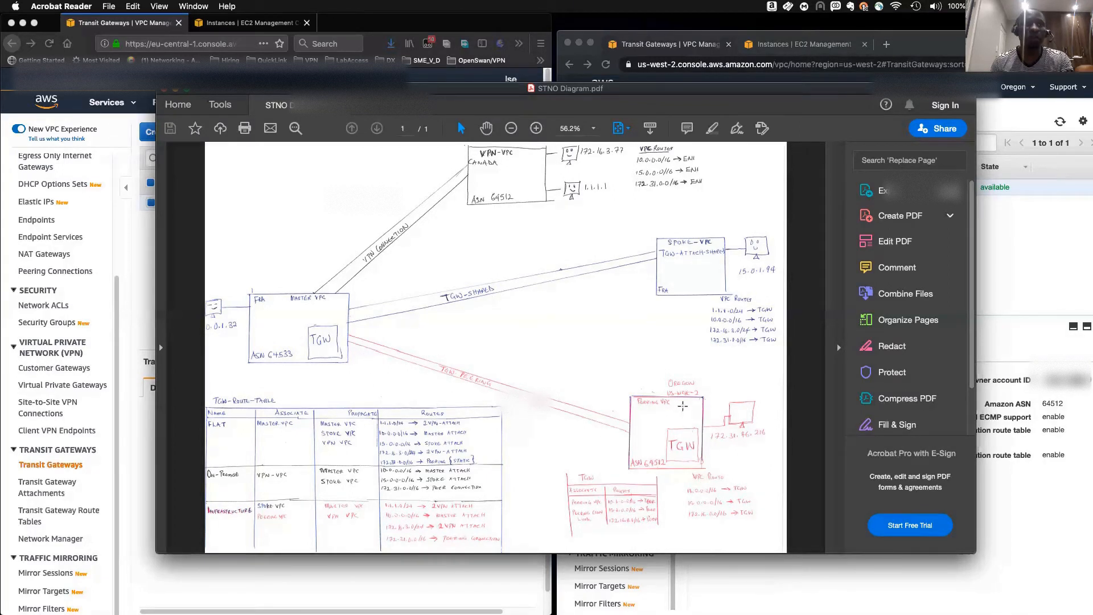
drag(663, 378, 717, 403)
click(620, 397)
click(620, 397)
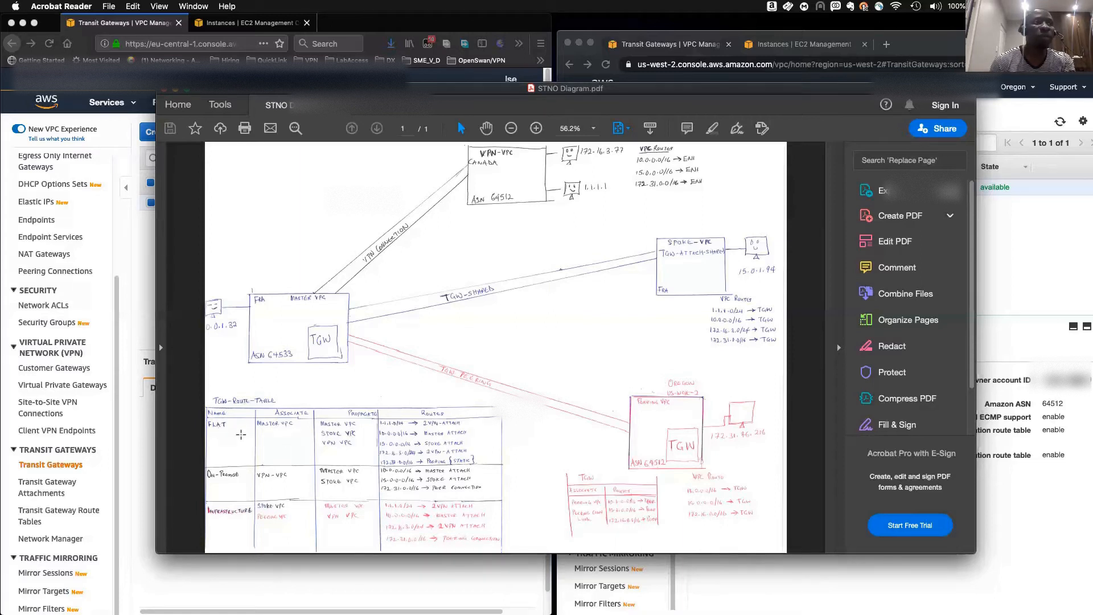
drag(211, 418, 236, 439)
click(222, 392)
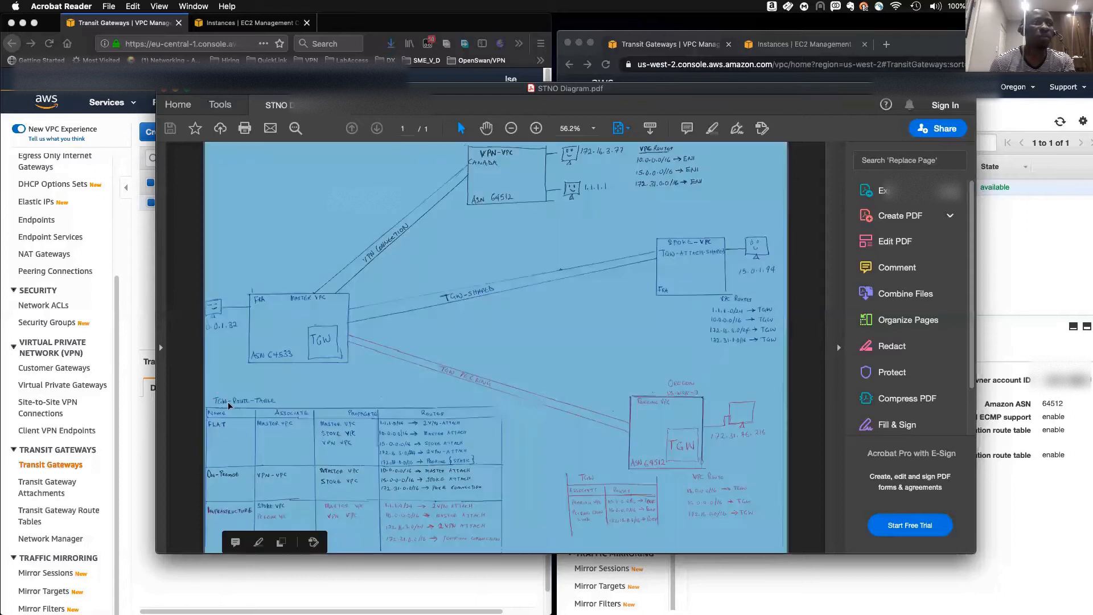
click(235, 408)
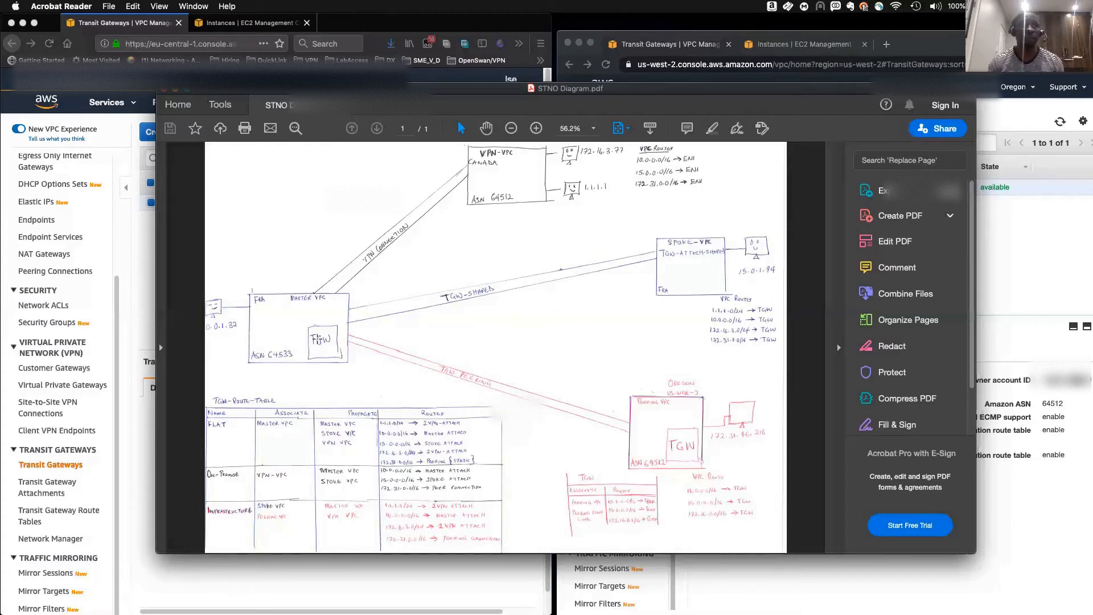
drag(303, 329, 343, 346)
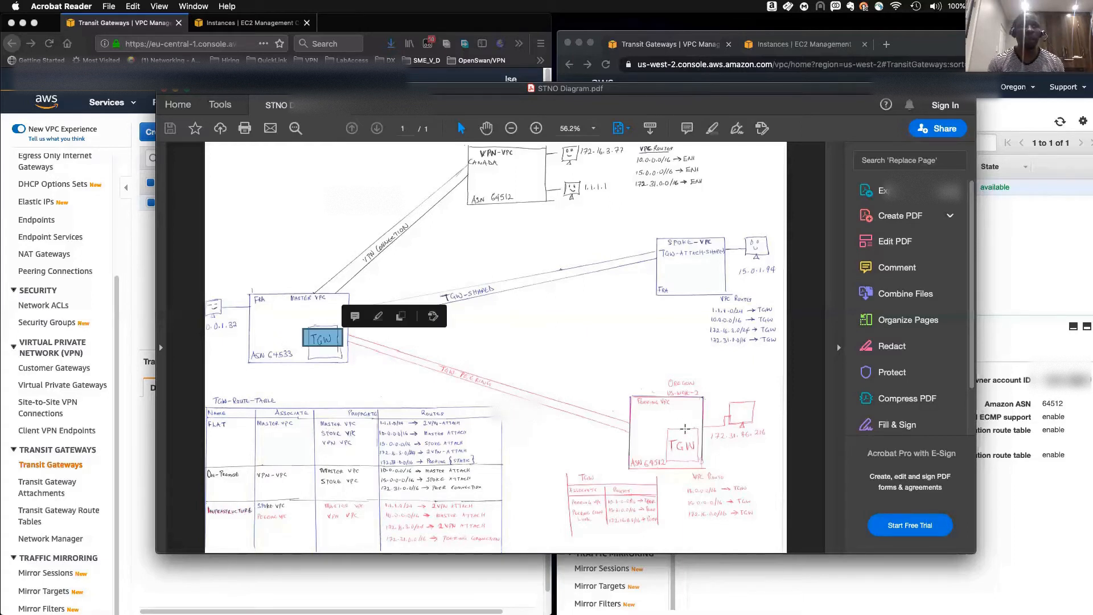
drag(673, 429, 694, 453)
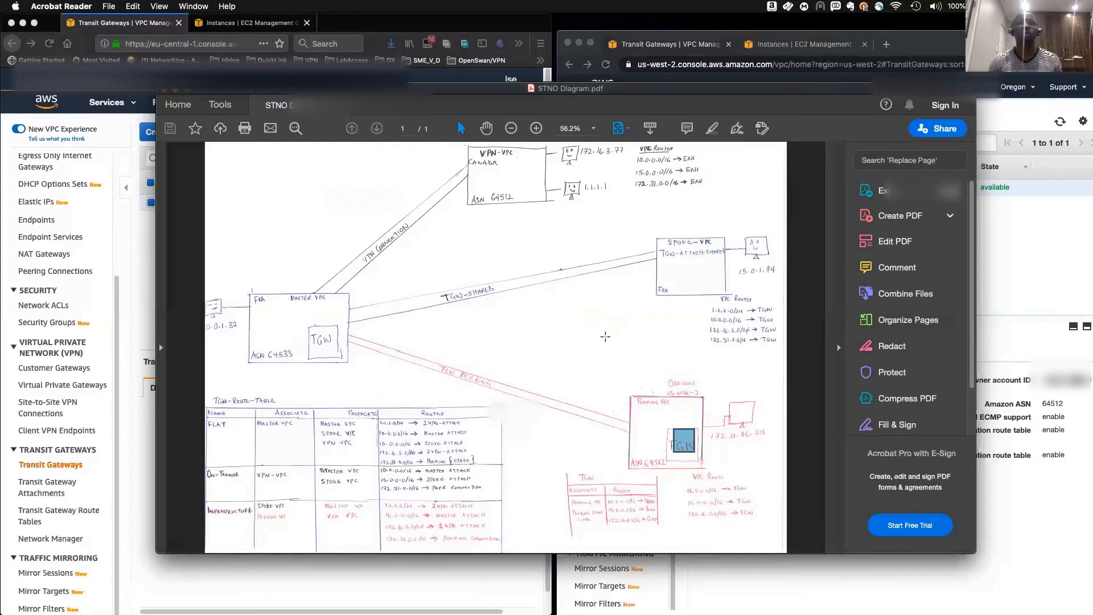
- Open Transit Gateway Attachments in the Frankfurt console and start creating a new transit gateway attachment
click(1013, 271)
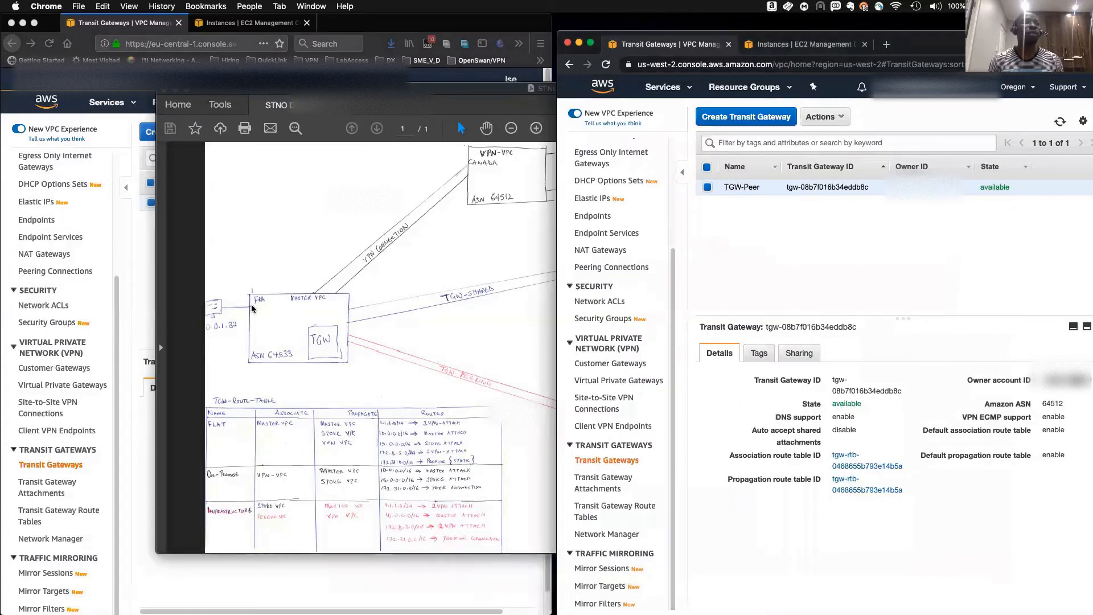
click(142, 274)
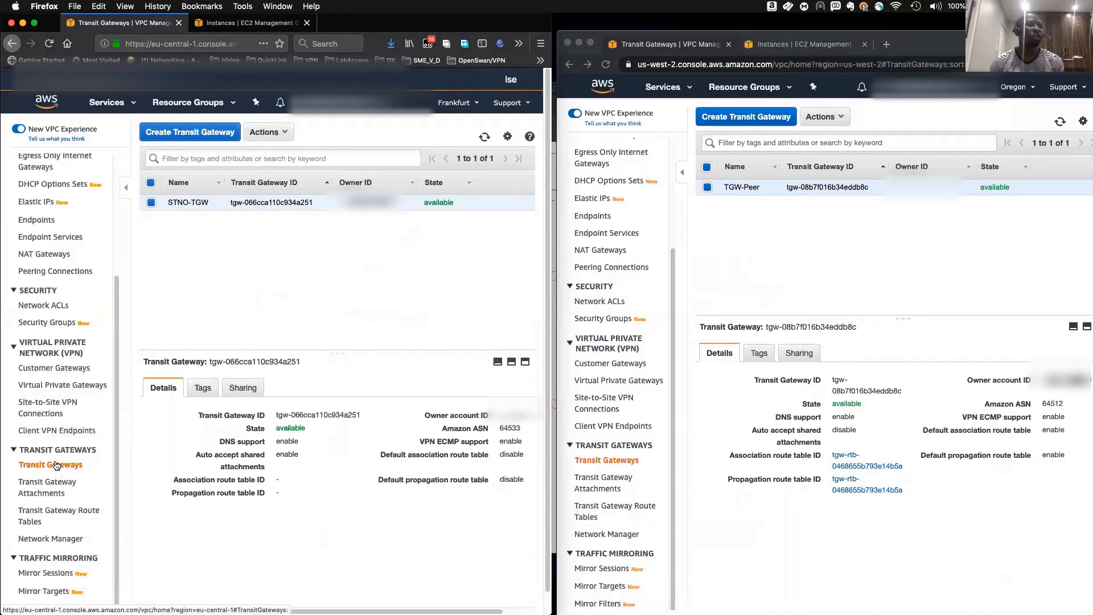
scroll(57, 468, down, 1)
scroll(57, 468, up, 1)
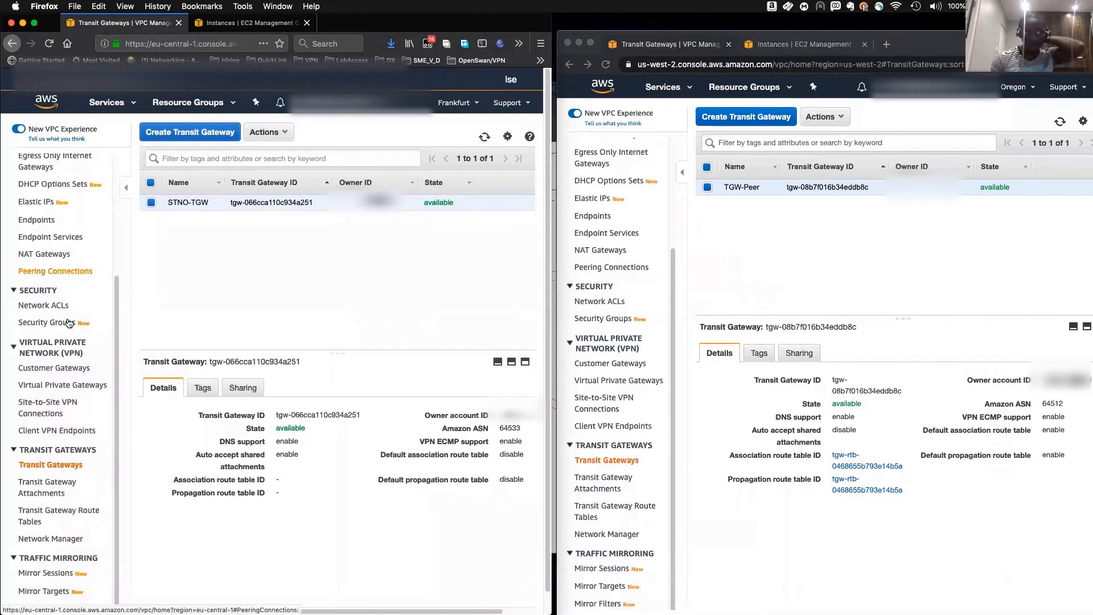
click(51, 488)
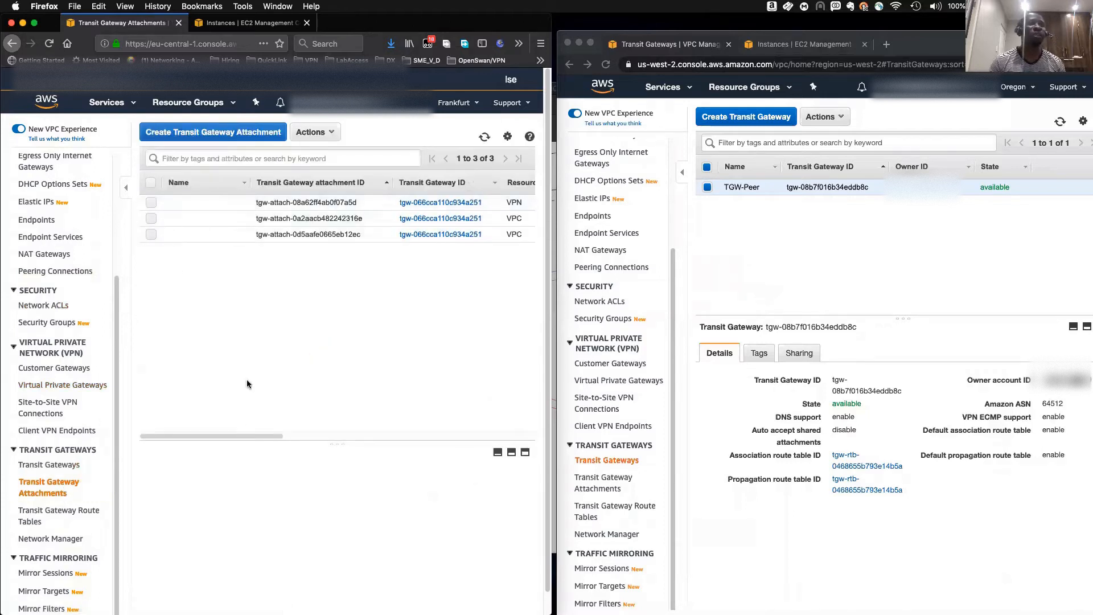
mouse_move(221, 435)
mouse_down()
mouse_move(295, 433)
mouse_move(200, 437)
mouse_up()
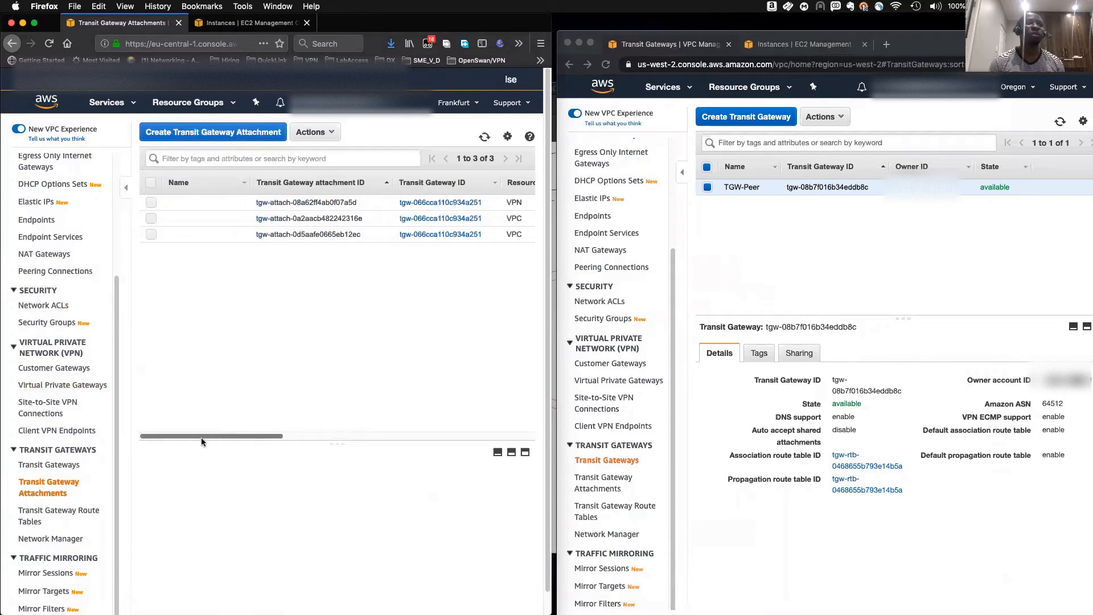
click(209, 133)
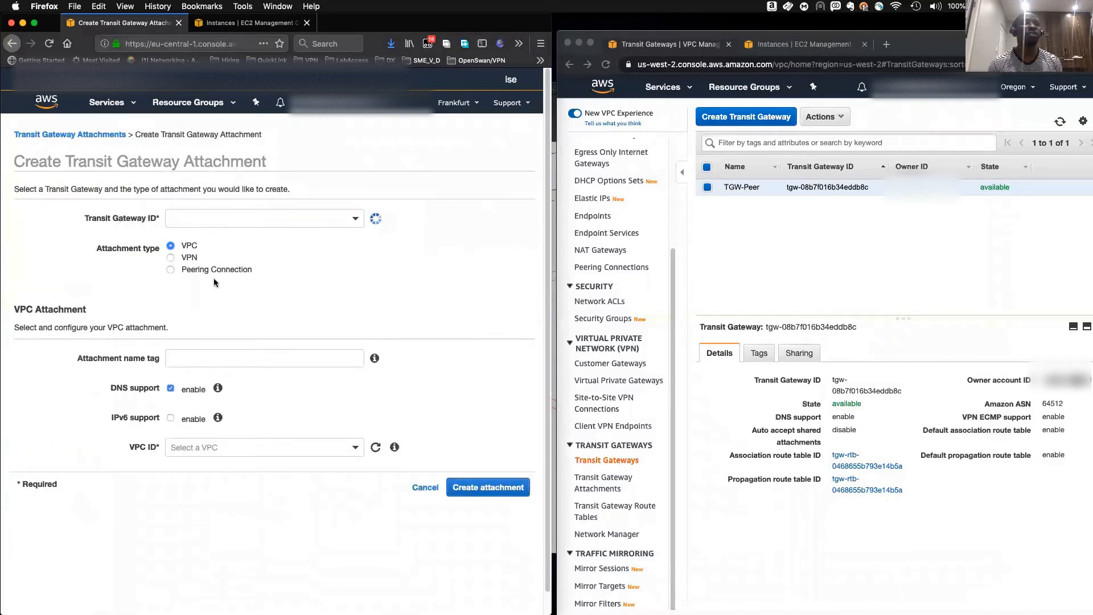
- Set the attachment type to Peering Connection and choose transit gateway tgw-066cca110c934a251
click(171, 270)
click(191, 219)
click(231, 301)
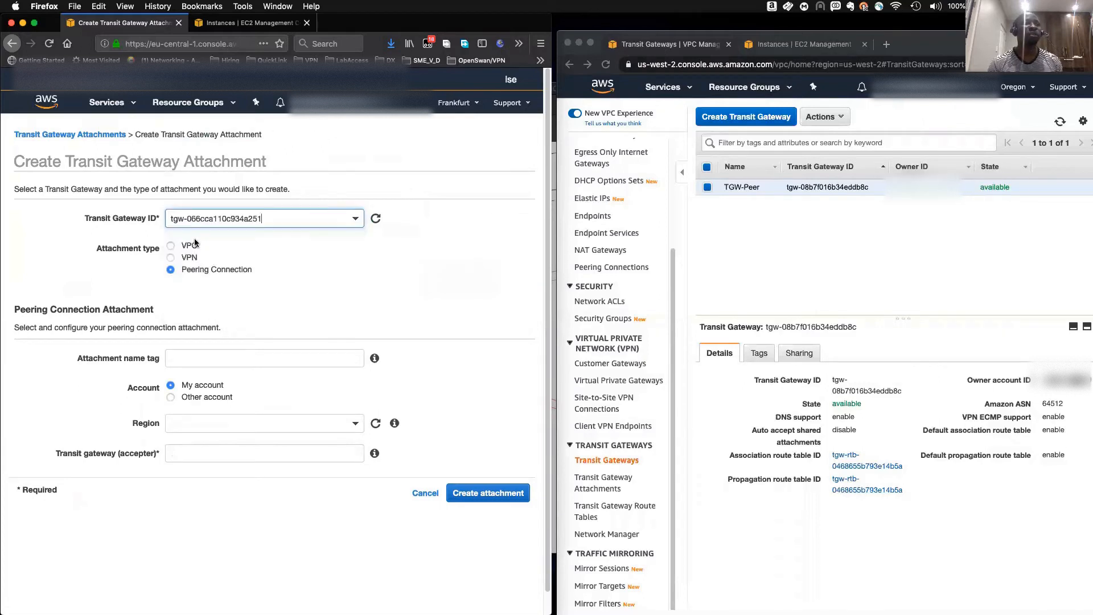
- Name the attachment Peering and set the account to Other account
click(188, 358)
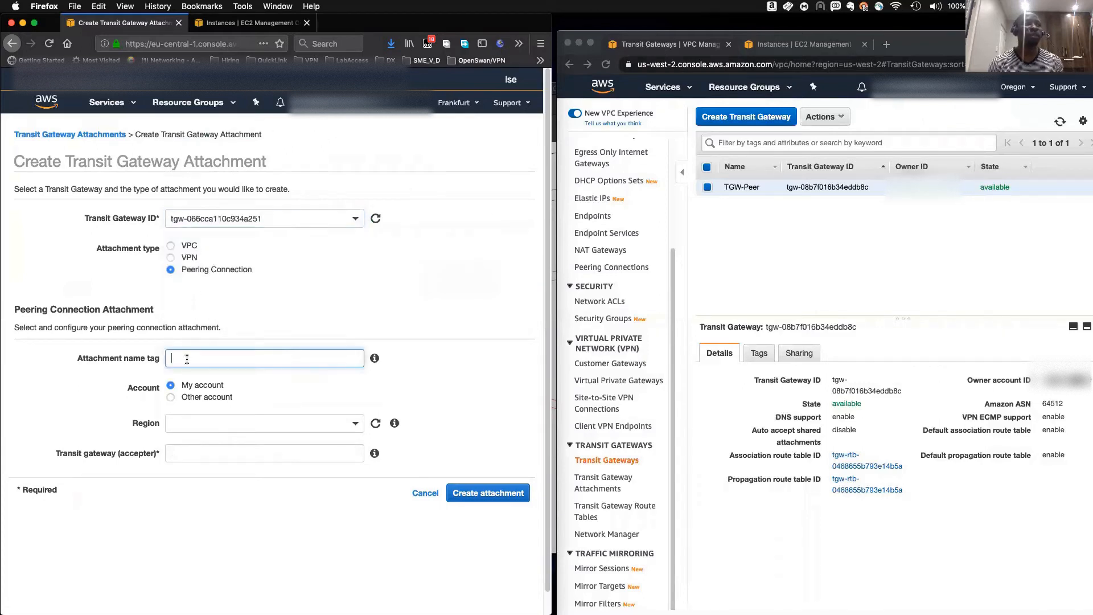
text(Peering)
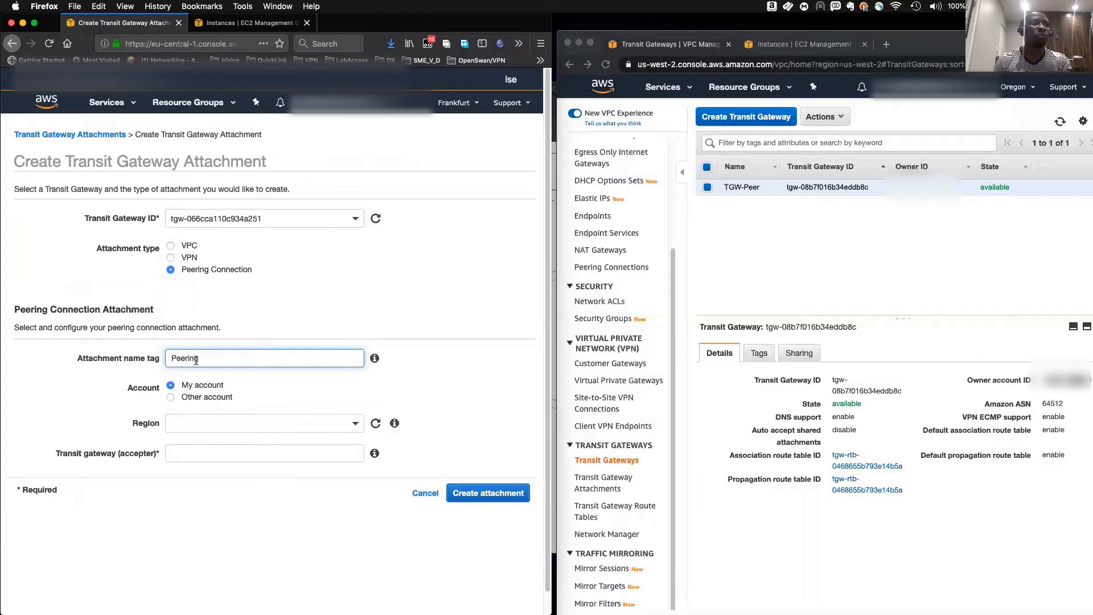
click(170, 398)
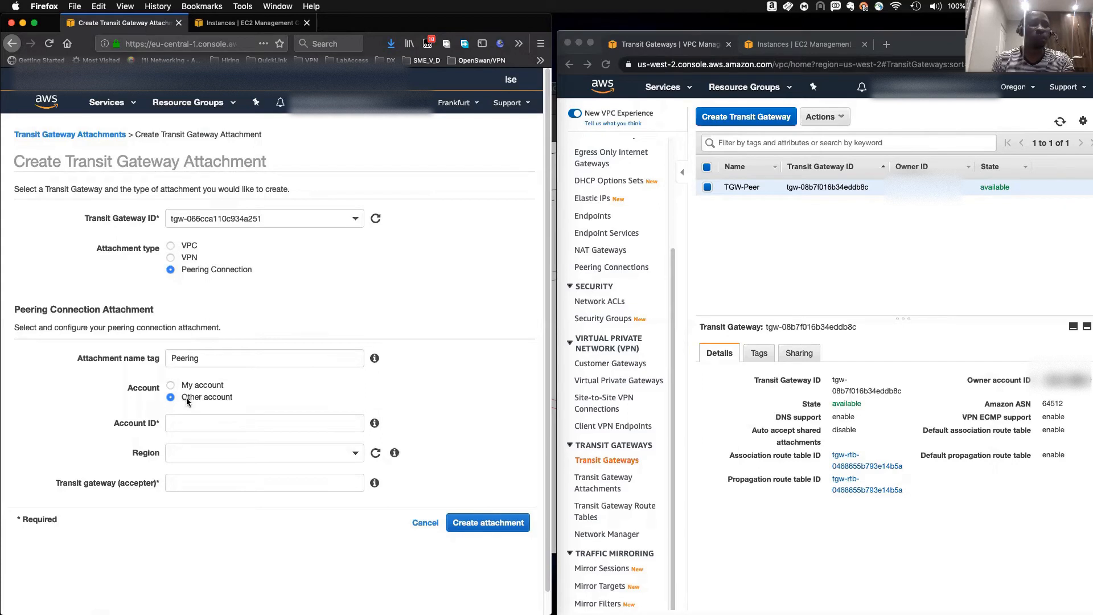
- Copy the Oregon account's owner ID and paste it as the peer Account ID
click(1066, 379)
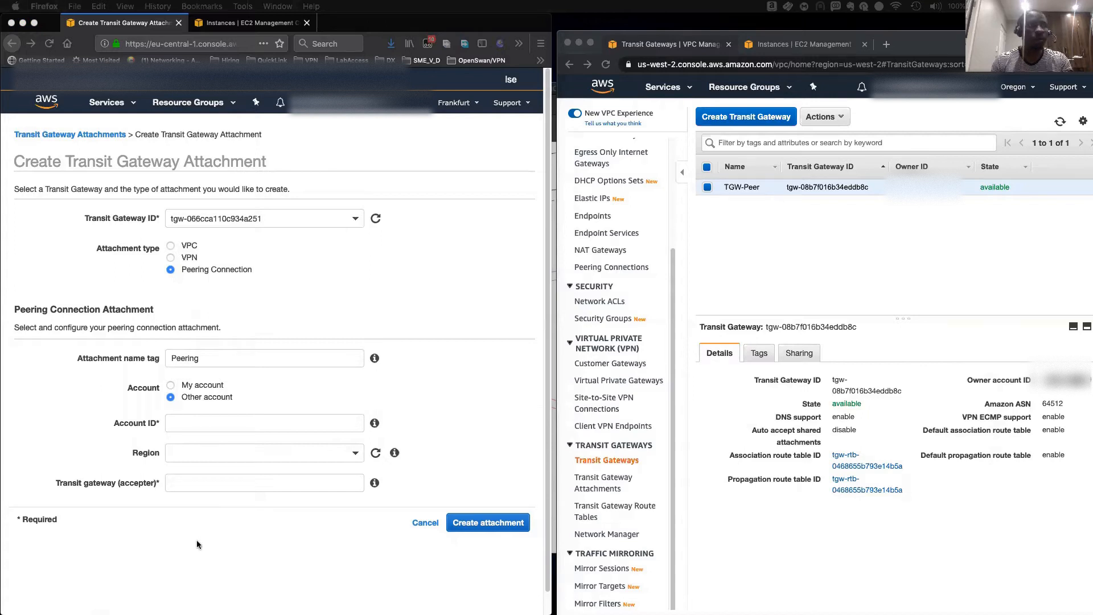
click(195, 423)
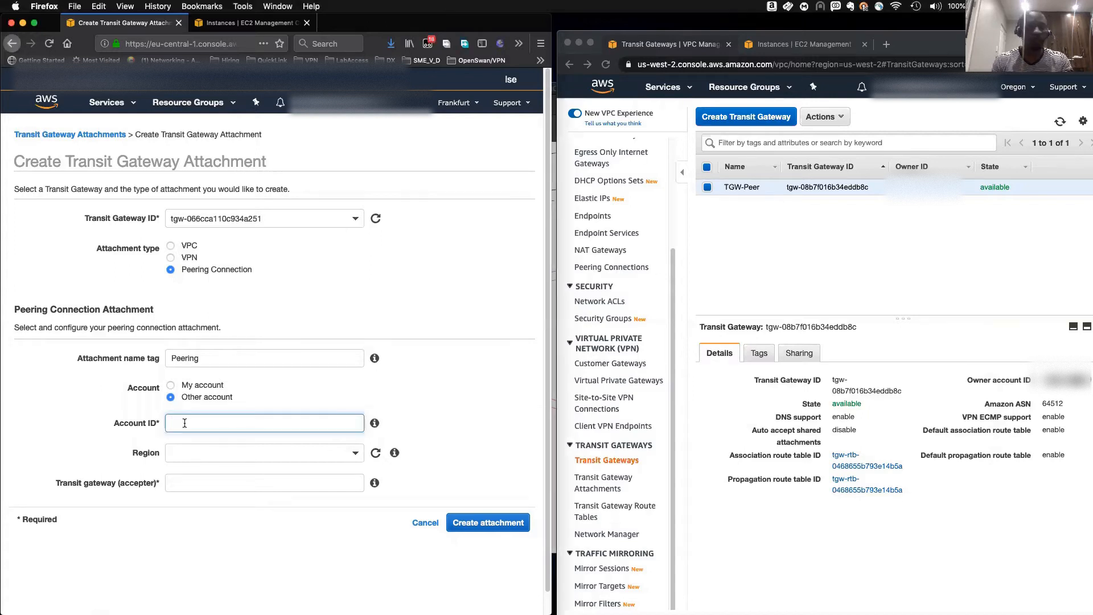
key(super+v)
- Set the peer region to Oregon (us-west-2)
click(179, 457)
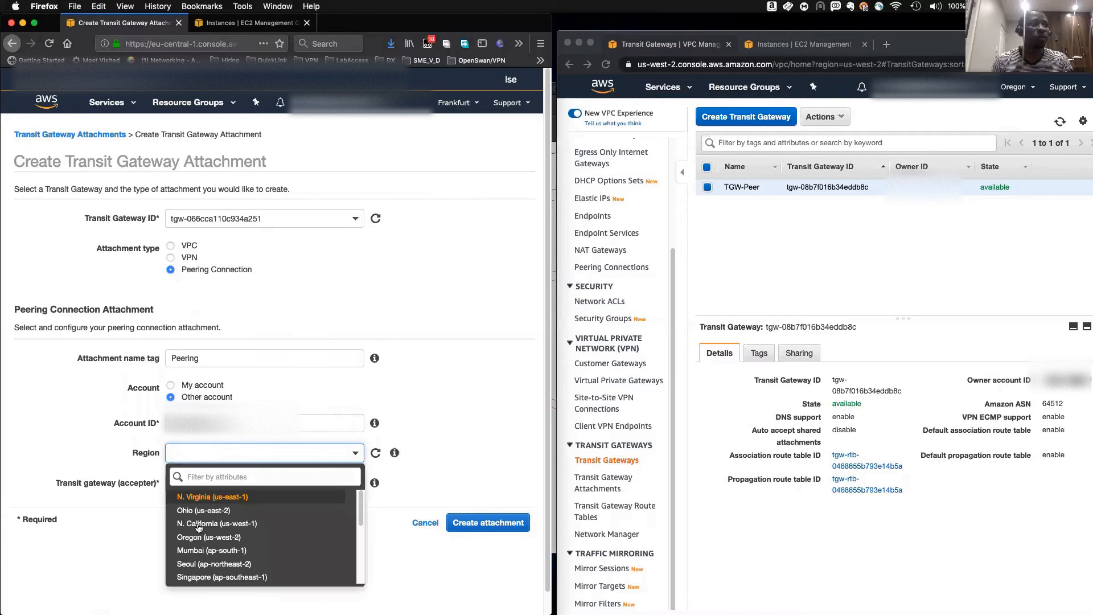
scroll(245, 569, down, 5)
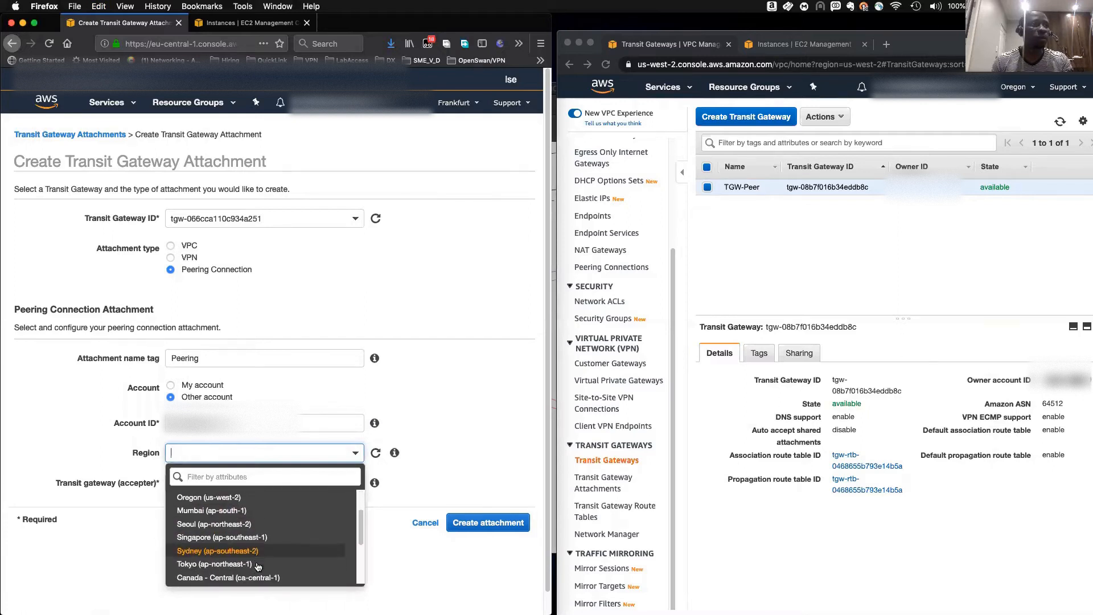
scroll(243, 564, up, 5)
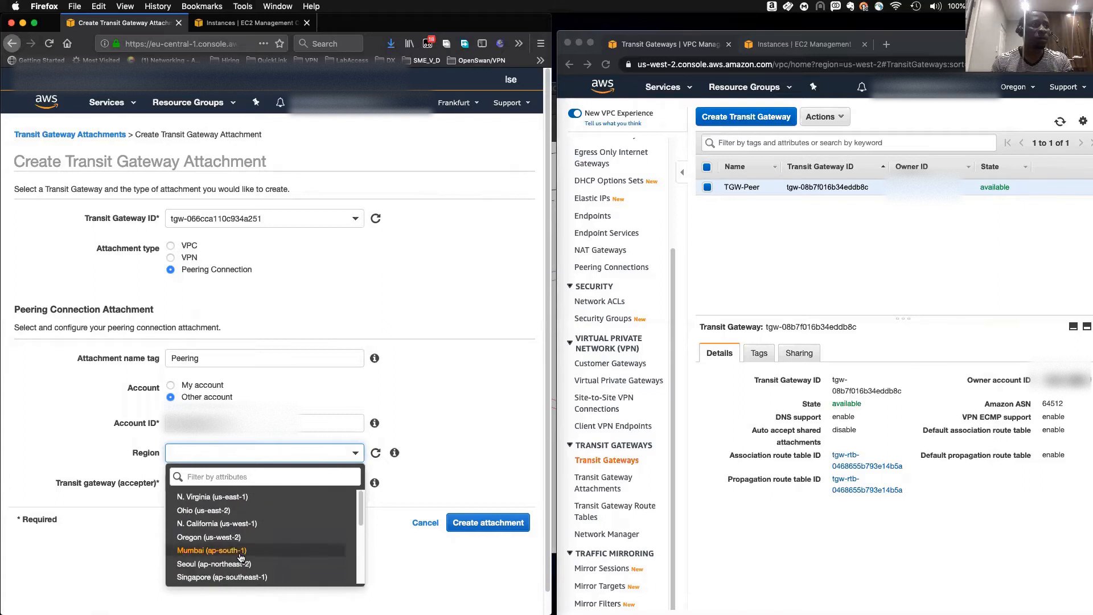
click(214, 538)
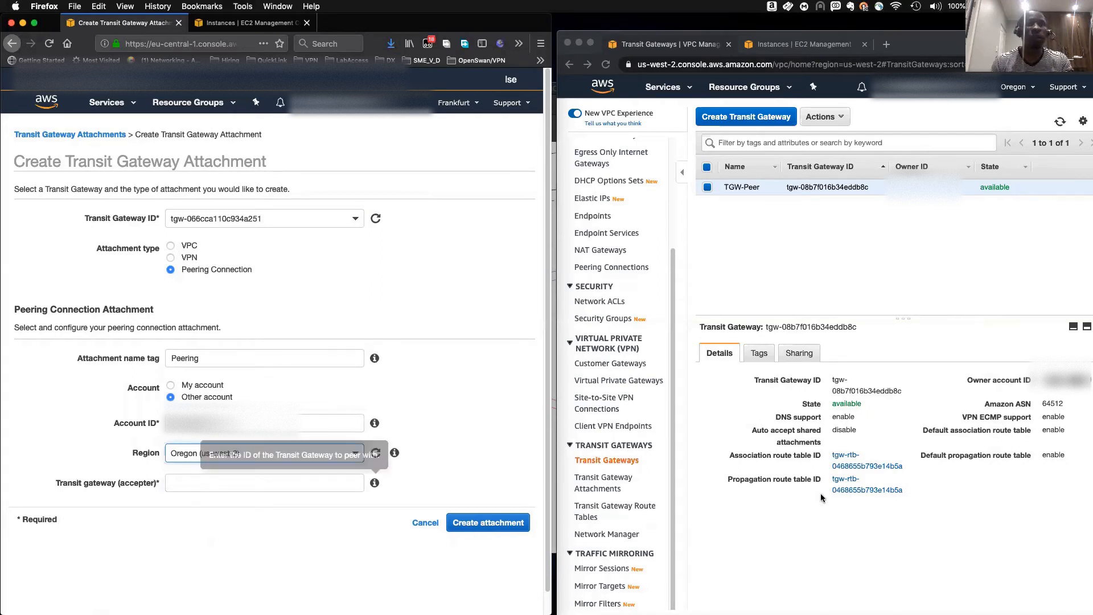
- Copy the Oregon transit gateway ID and enter tgw-08b7f016b34eddb8c as the accepter transit gateway
click(787, 269)
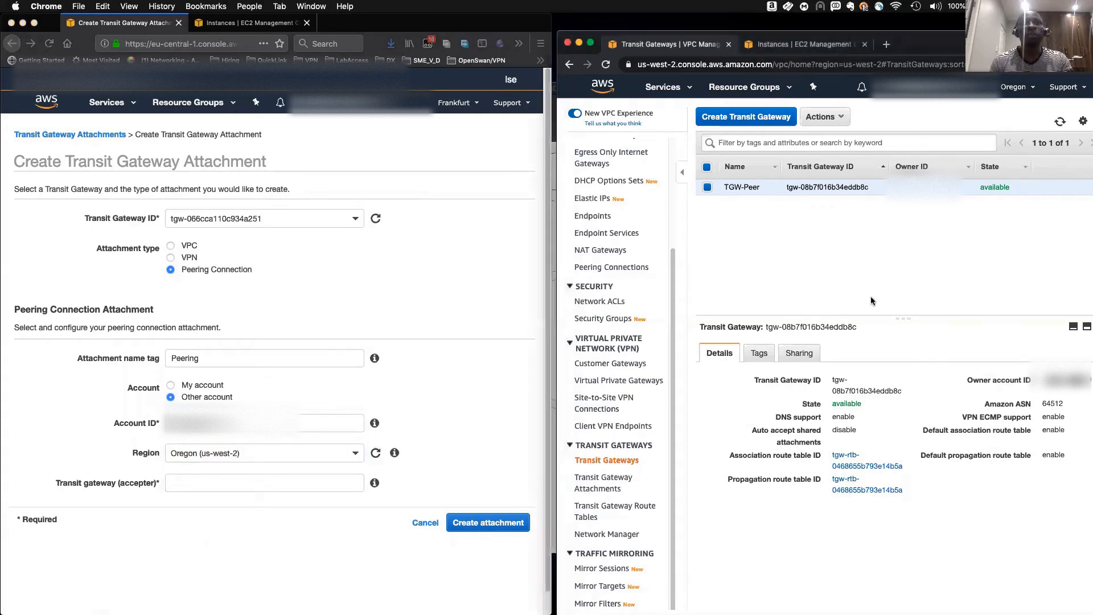
click(843, 403)
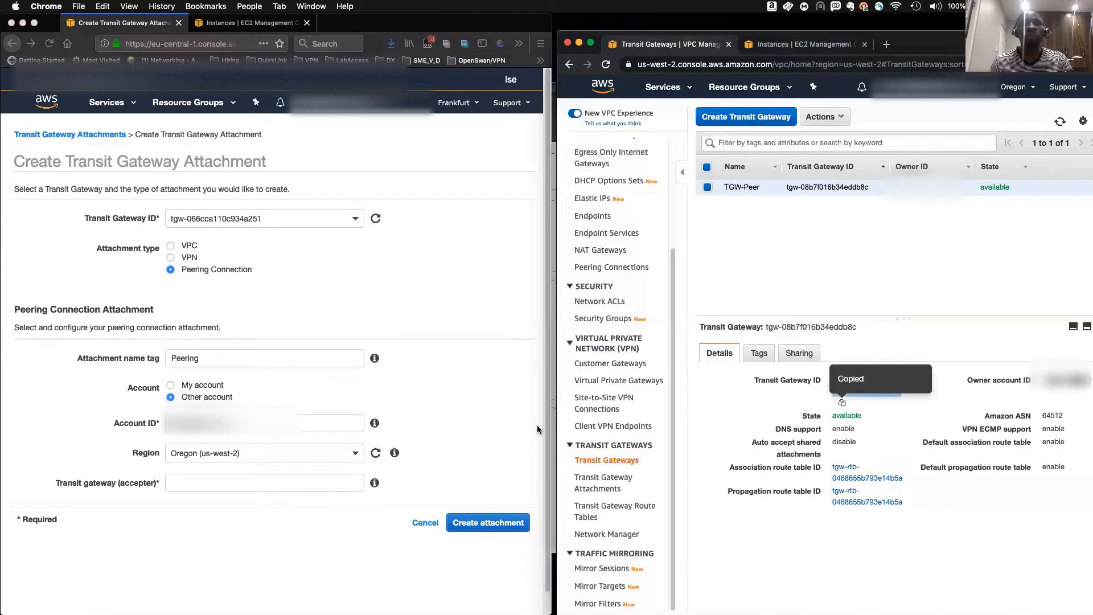
click(197, 478)
key(super+v)
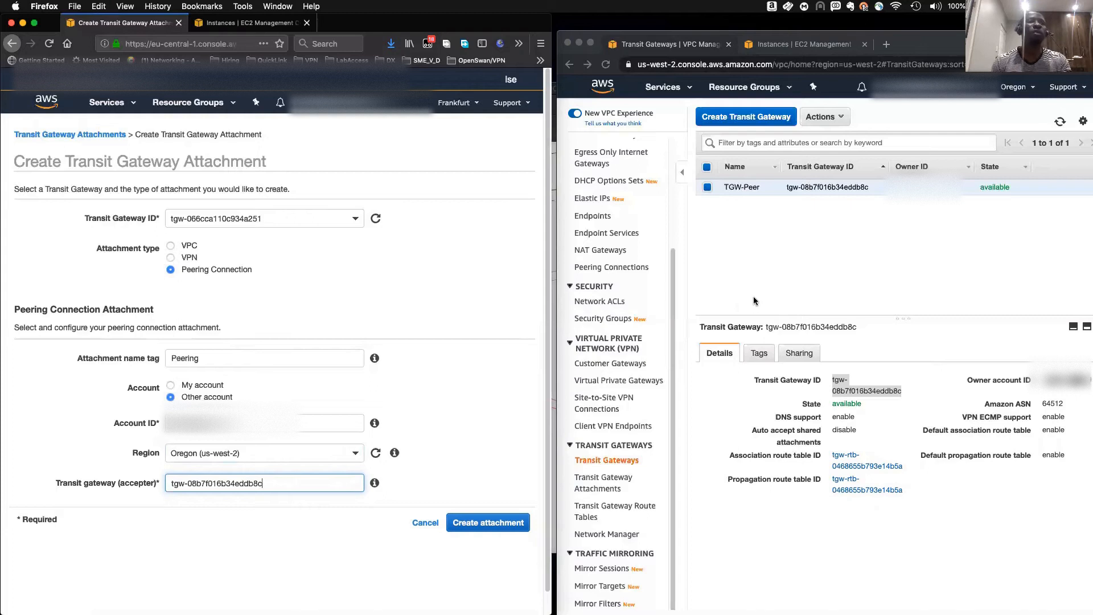
- Create the transit gateway peering attachment from Frankfurt
click(488, 522)
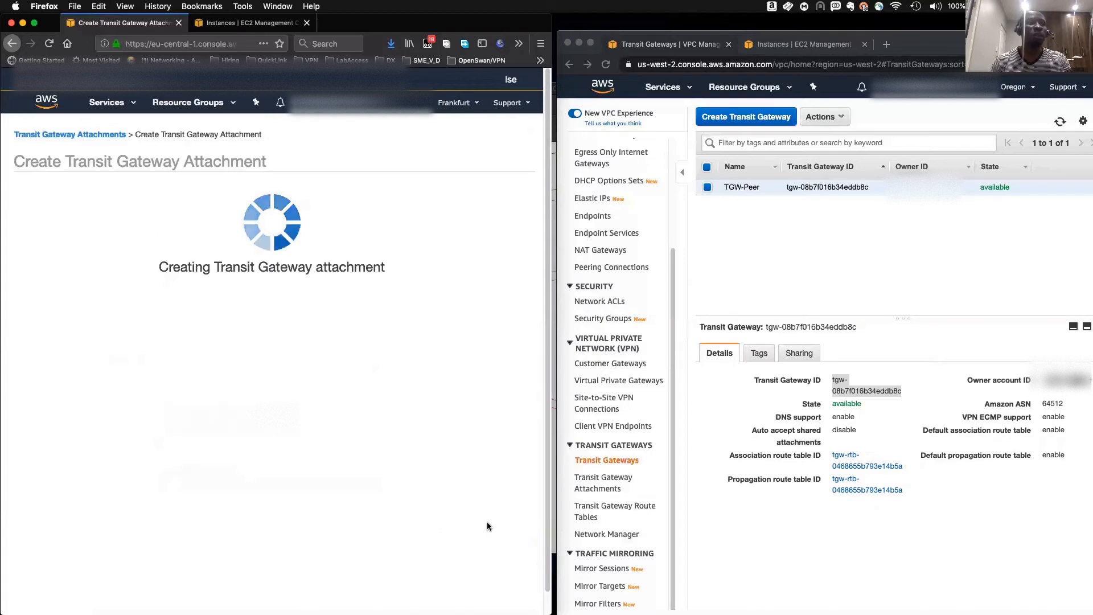
click(511, 251)
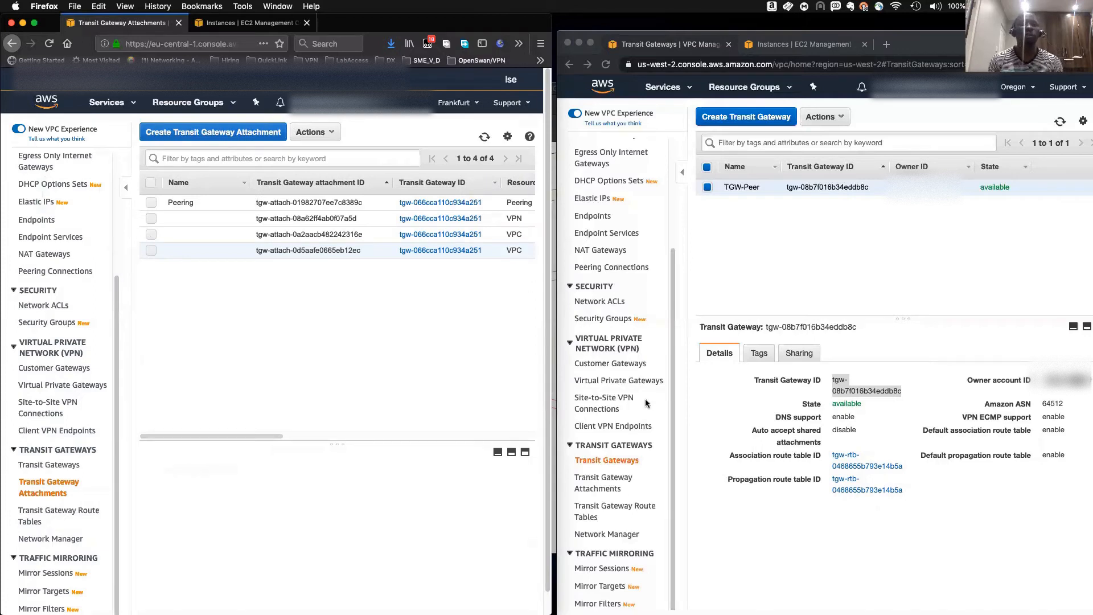
- In the Oregon console's transit gateway attachments, refresh until the peering request arrives and accept attachment tgw-attach-01982707ee7c8389c
click(602, 488)
click(602, 489)
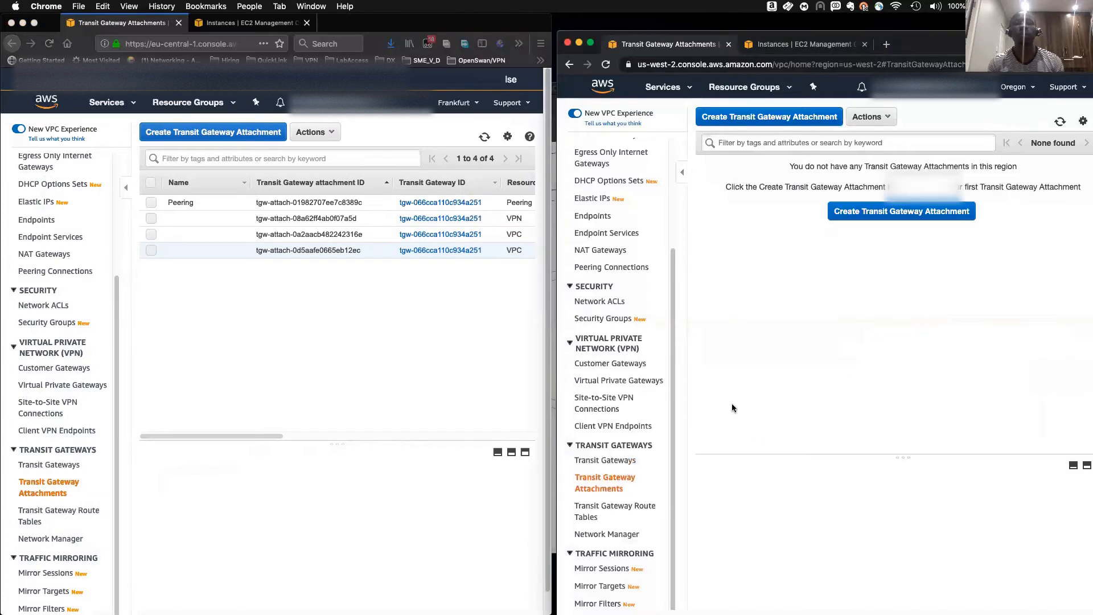
click(1060, 122)
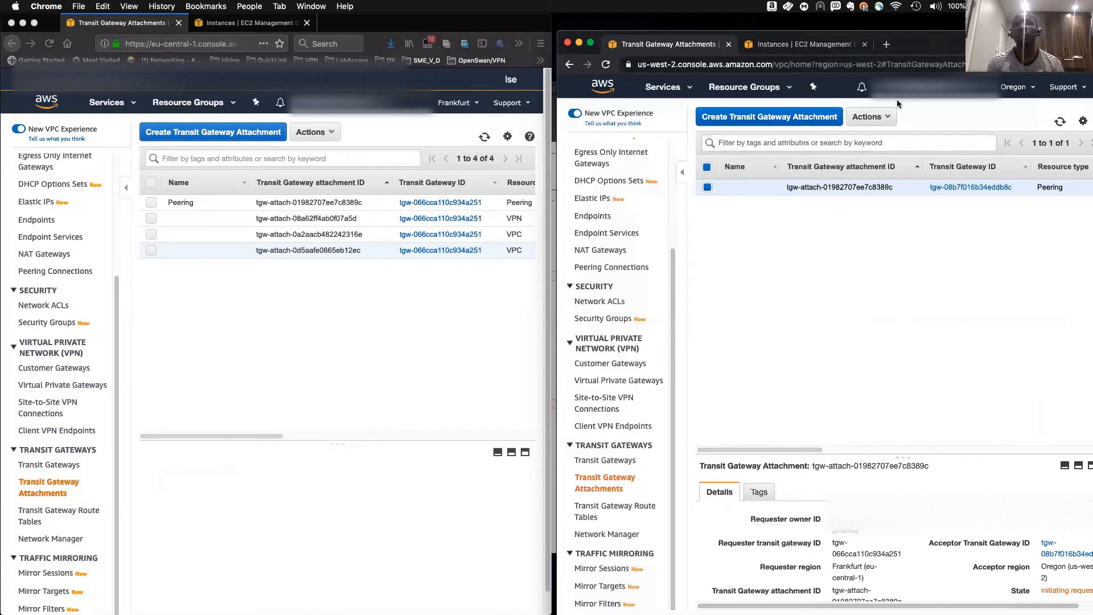
click(870, 117)
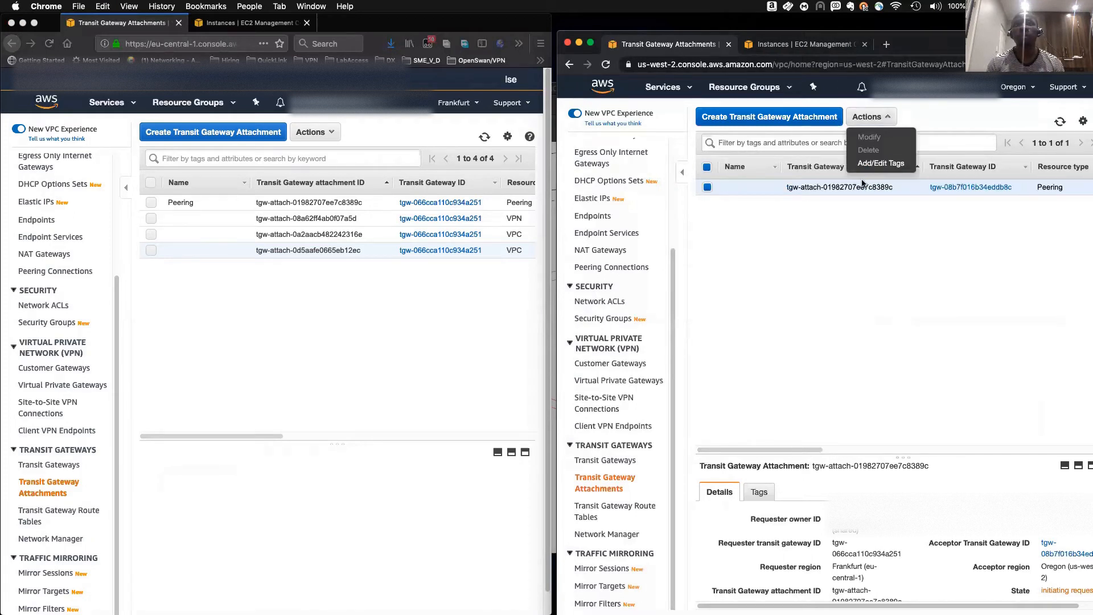
click(821, 393)
drag(821, 450, 965, 451)
click(1061, 123)
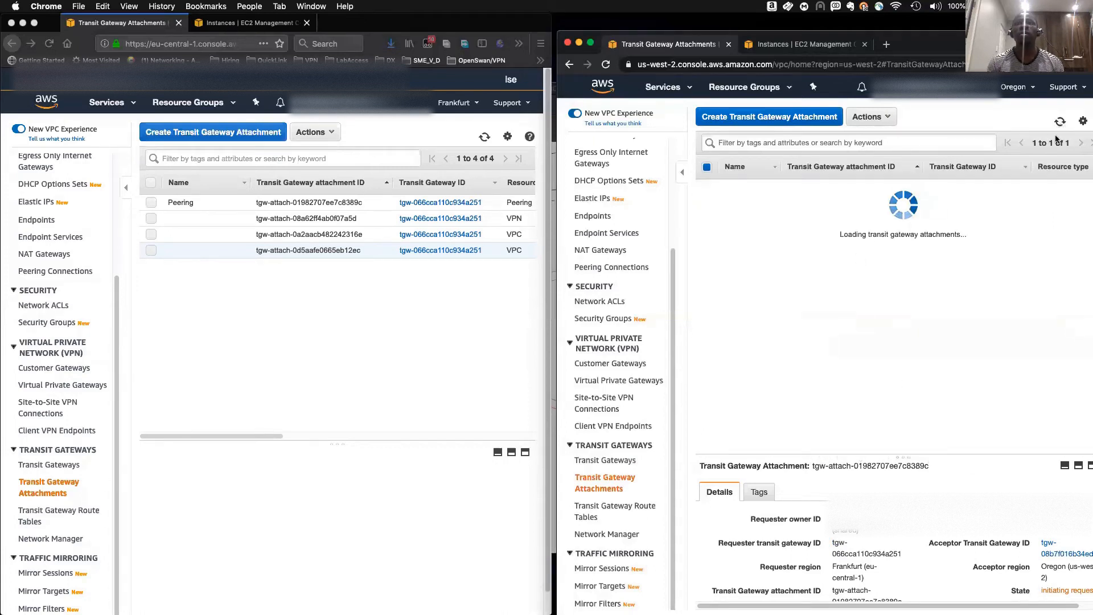
click(878, 117)
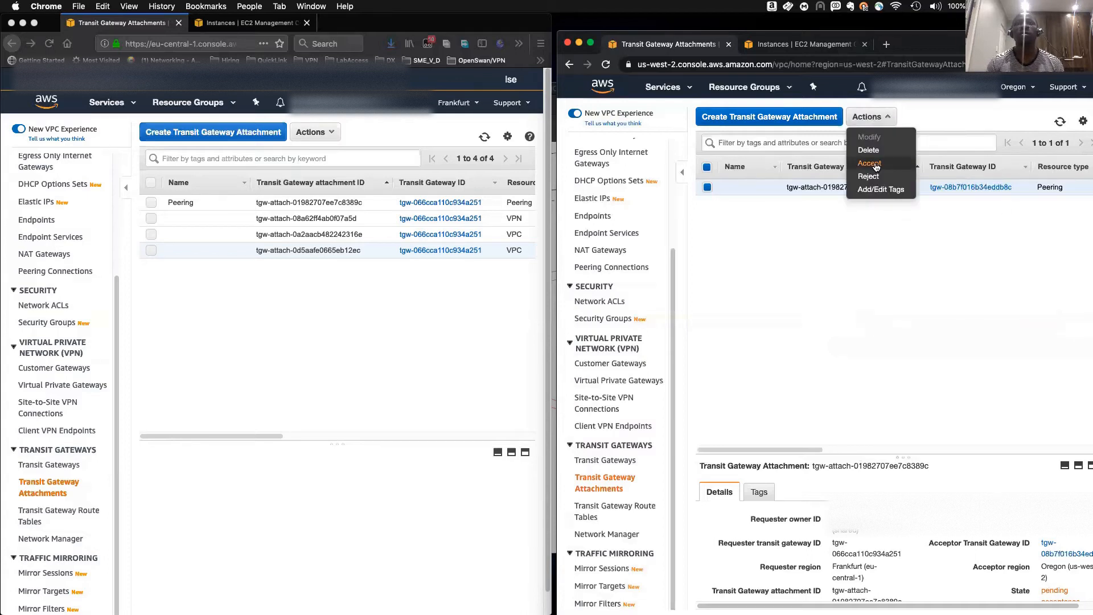
click(880, 165)
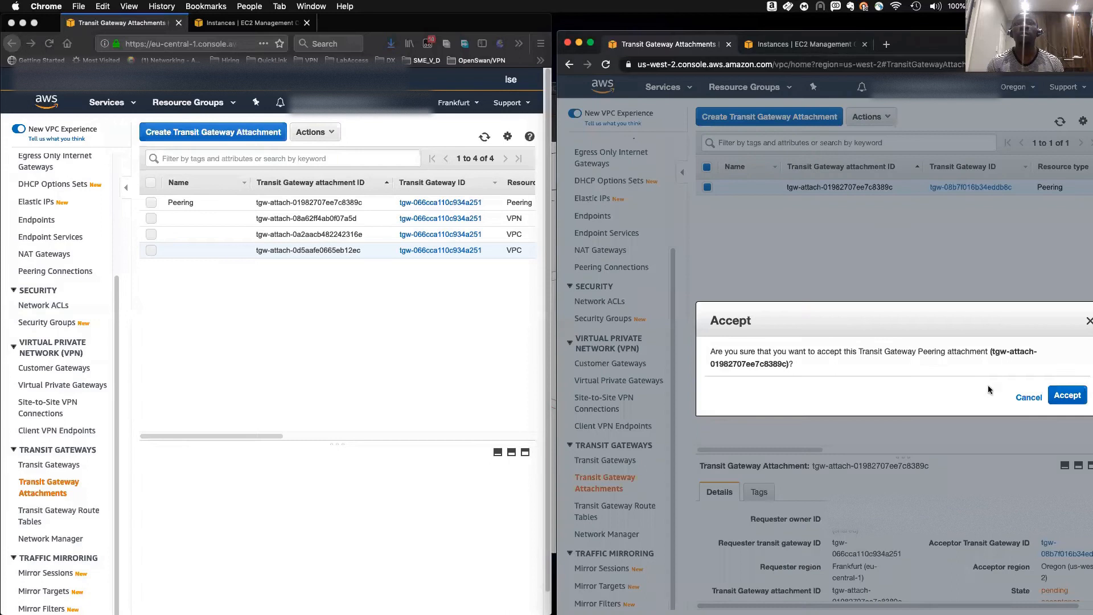
click(1062, 398)
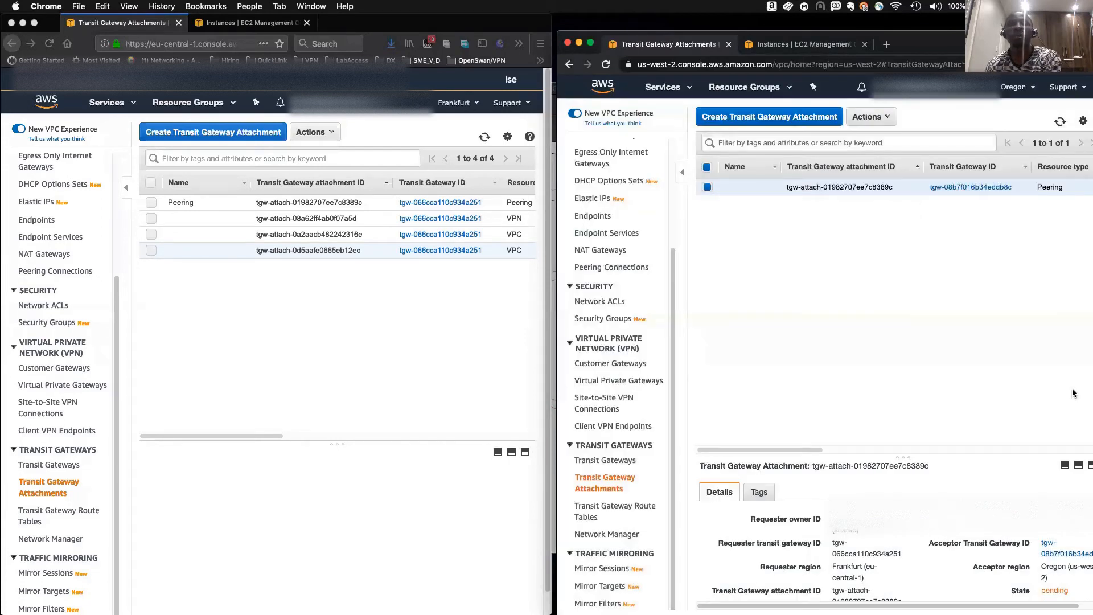
- Check the peering attachment's state in both the Frankfurt and Oregon attachment lists, refreshing them
drag(811, 448, 915, 449)
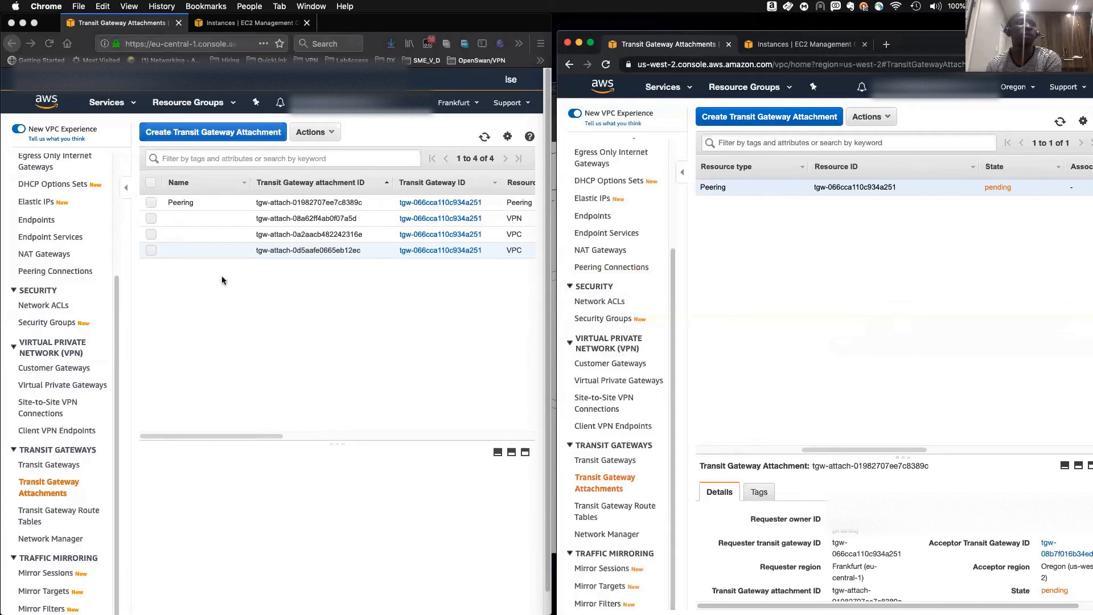
drag(242, 437, 414, 454)
click(484, 136)
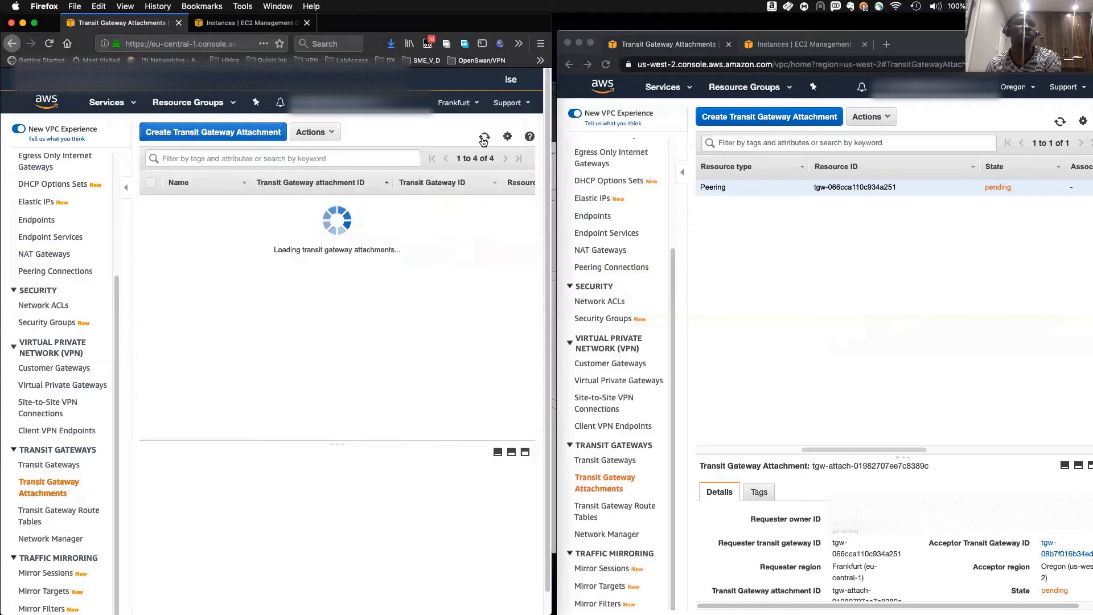
drag(276, 436, 470, 456)
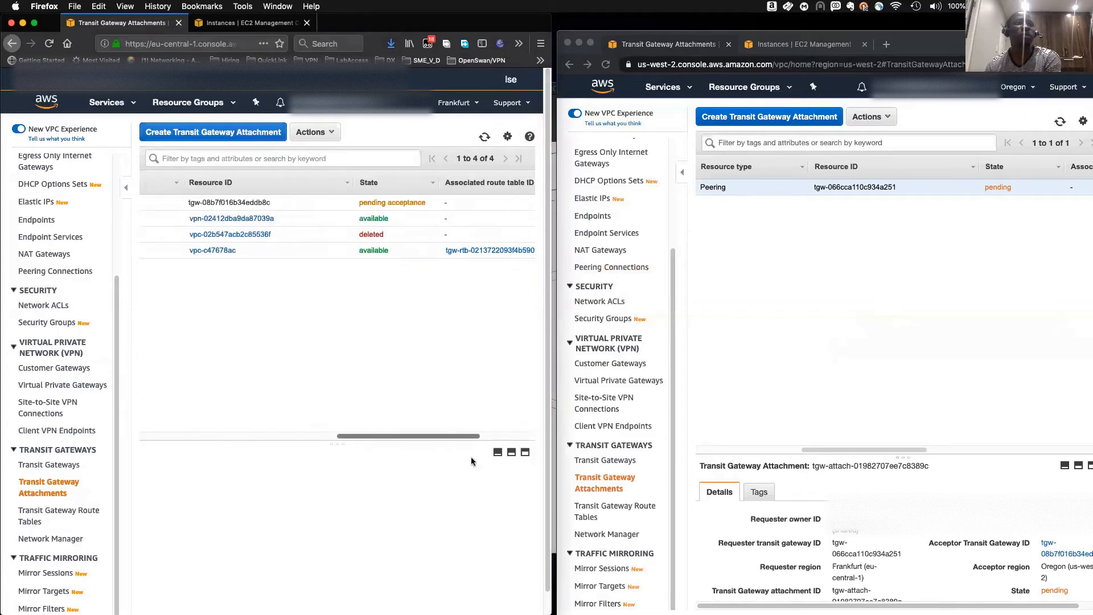
click(484, 137)
click(342, 436)
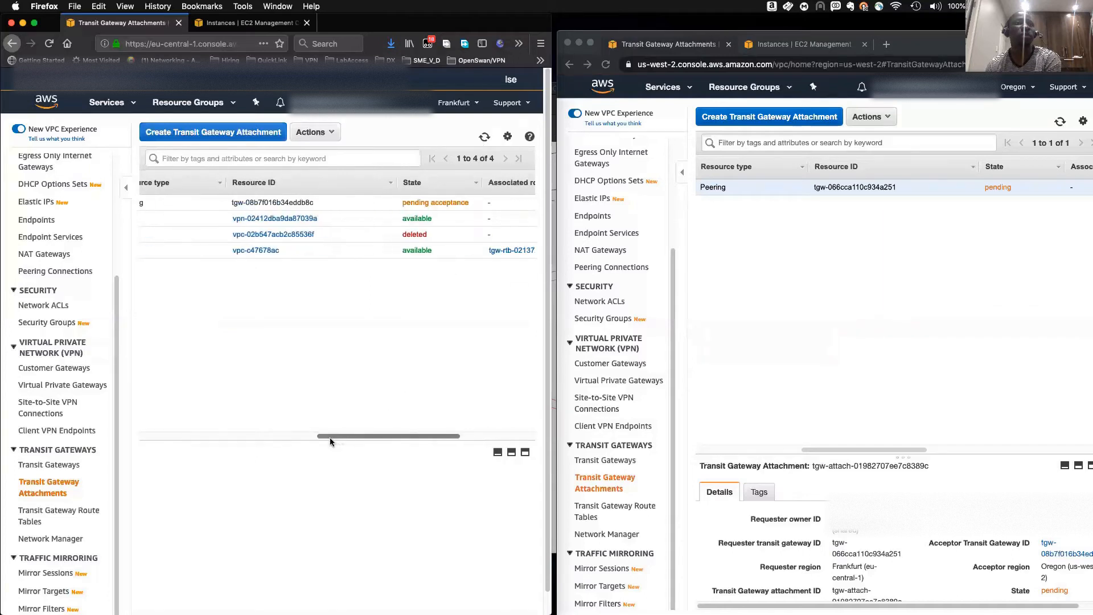
drag(381, 439, 154, 431)
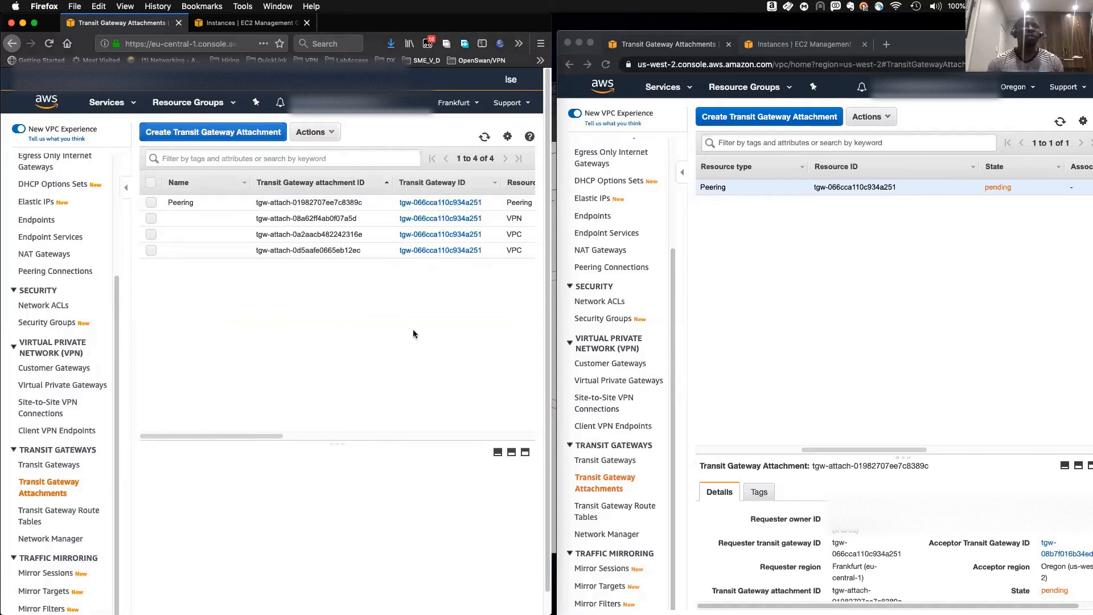
click(1060, 121)
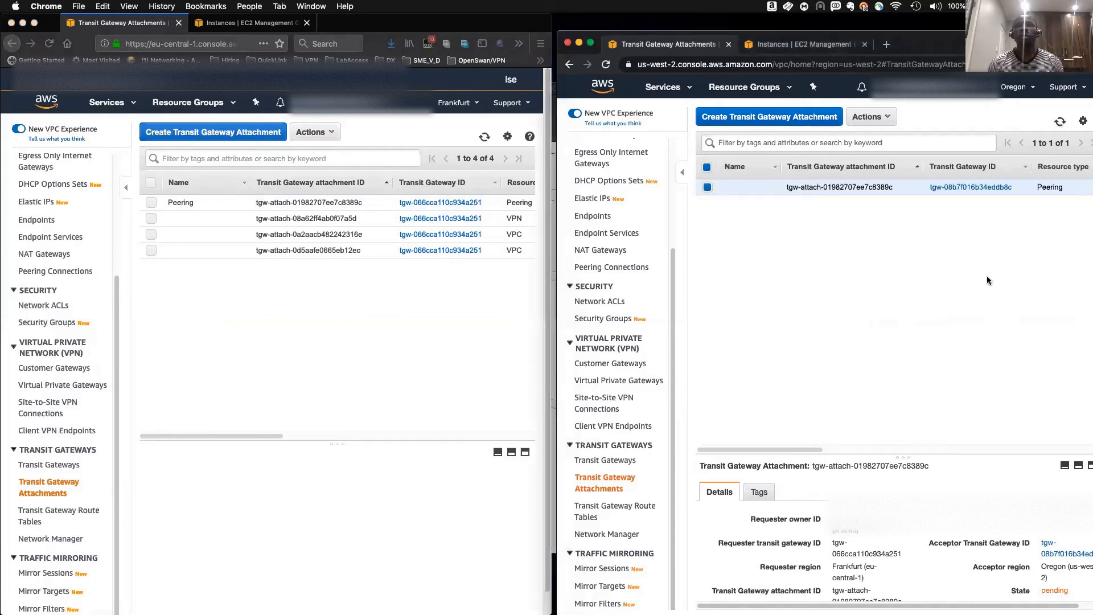
drag(818, 450, 917, 449)
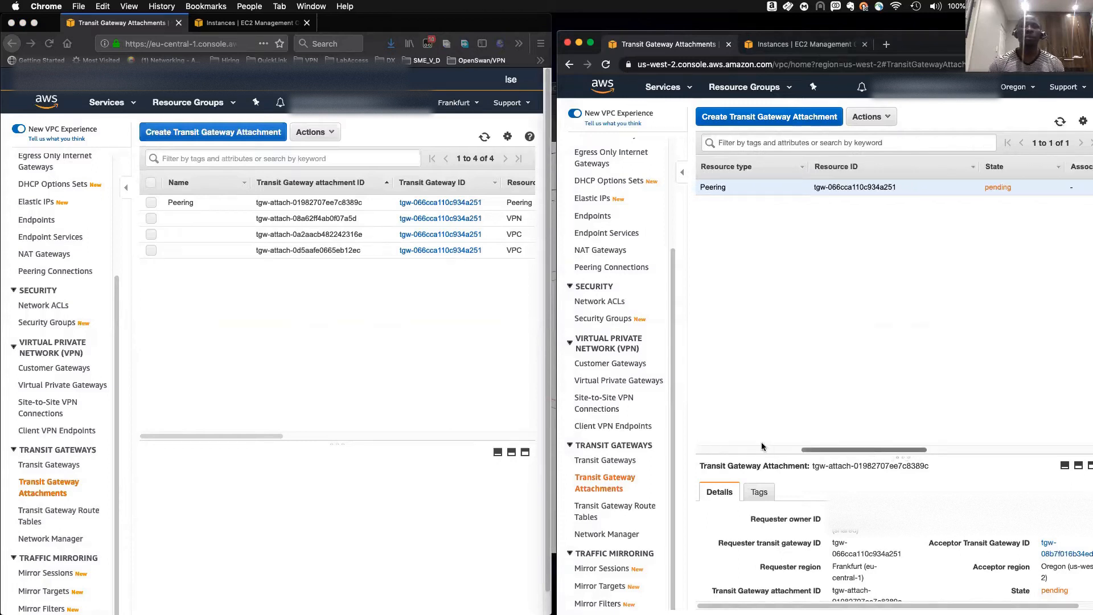
- Shrink the attachment details panes in both windows and refresh the Oregon attachment list
drag(942, 453, 888, 302)
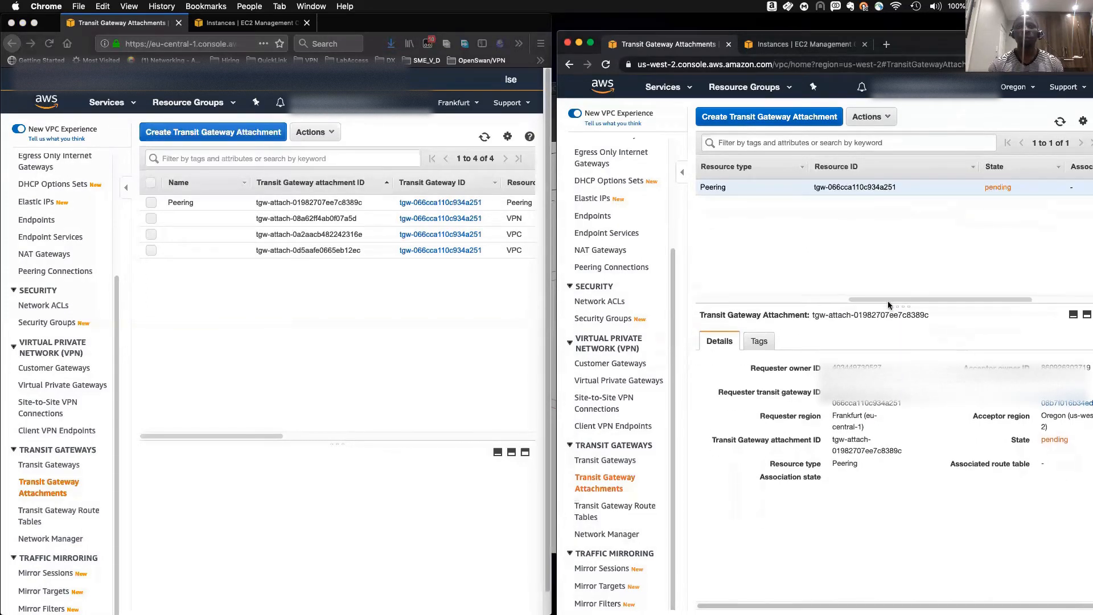
click(290, 440)
drag(297, 441, 241, 364)
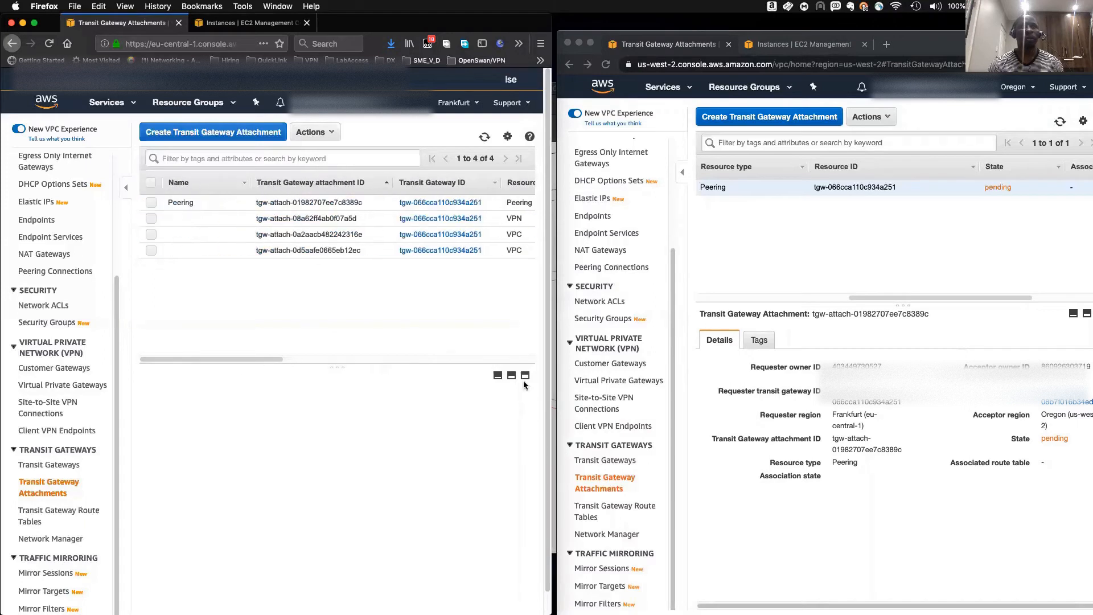
click(879, 299)
drag(879, 299, 837, 302)
click(708, 191)
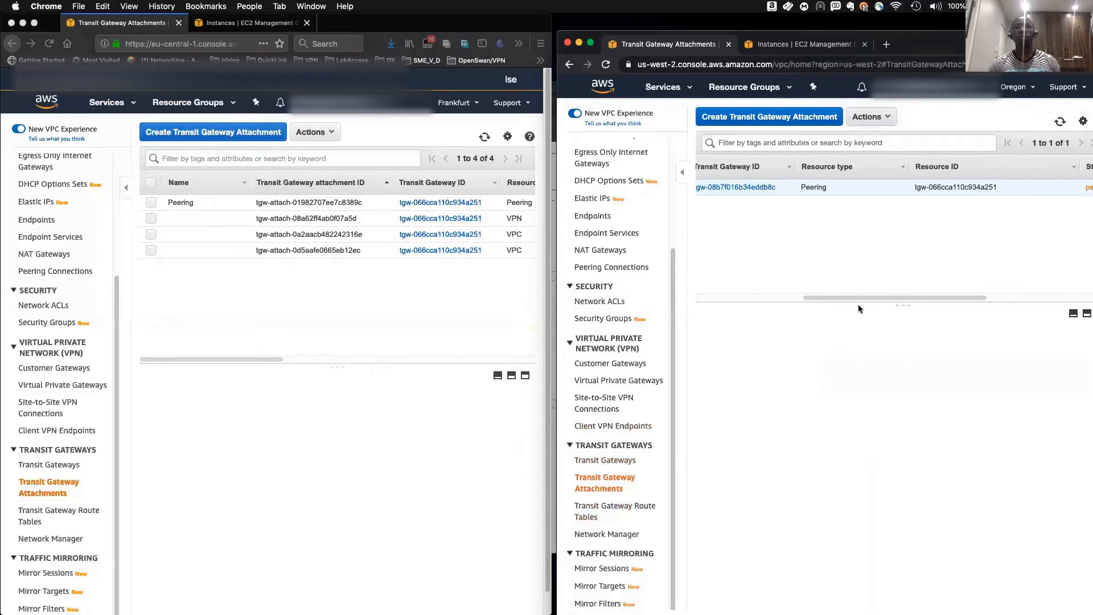
drag(855, 295, 938, 295)
click(1060, 122)
mouse_move(852, 300)
mouse_down()
mouse_move(986, 298)
mouse_move(838, 298)
mouse_up()
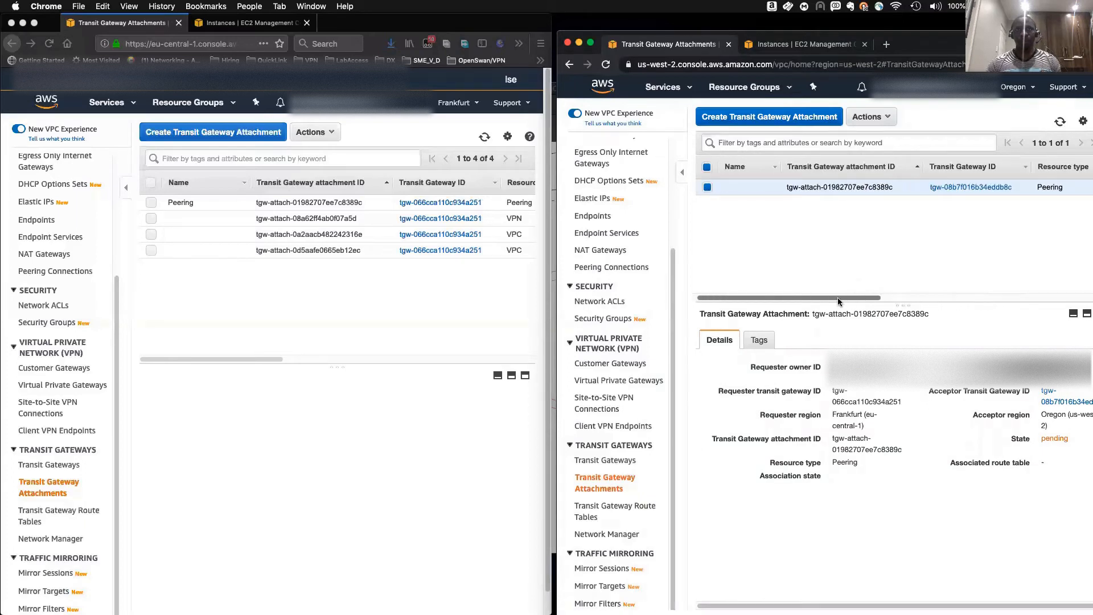
- Refresh both attachment lists again and review the peering attachment's state columns
click(485, 137)
click(485, 138)
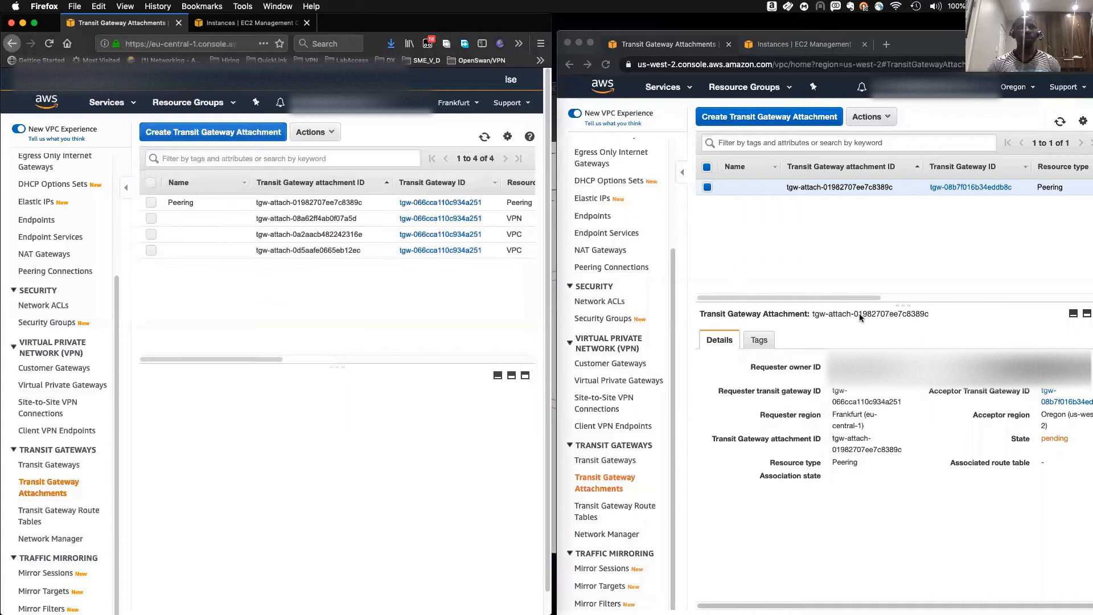
click(726, 203)
click(707, 186)
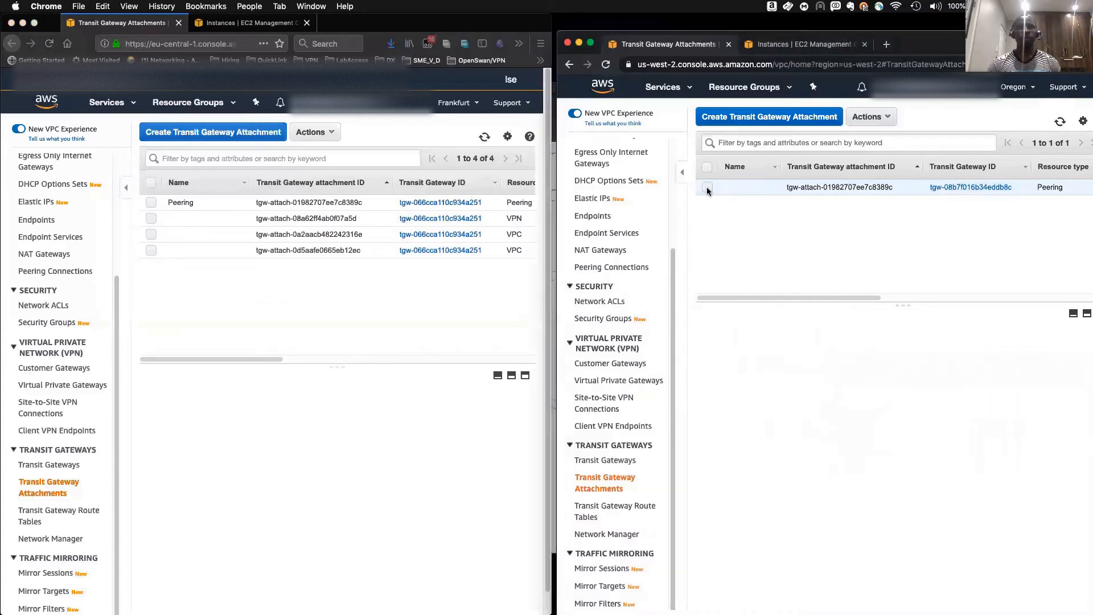
click(1060, 122)
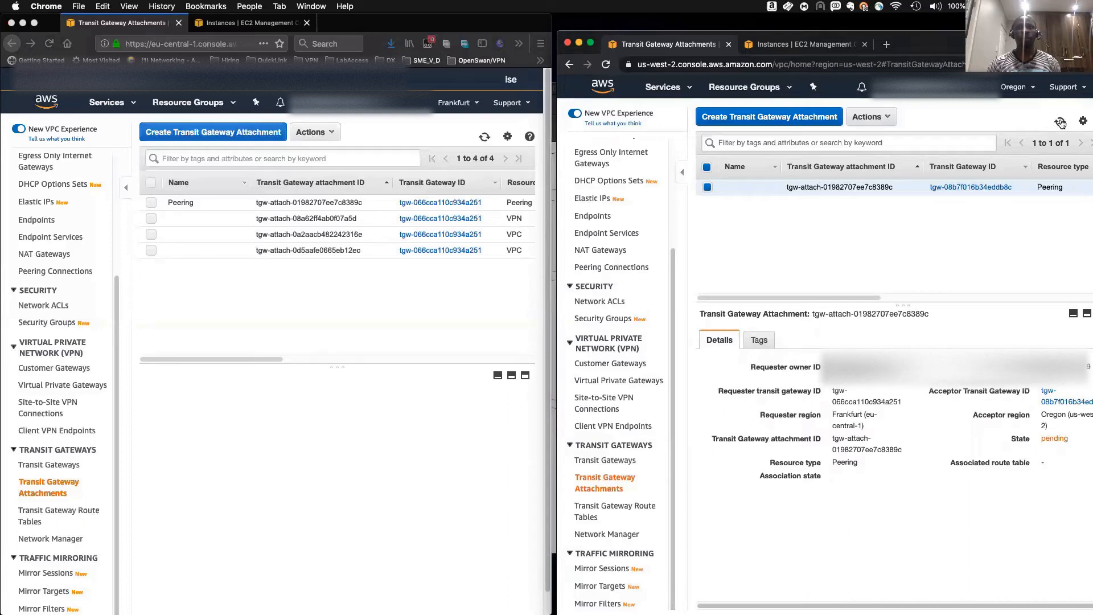
click(707, 187)
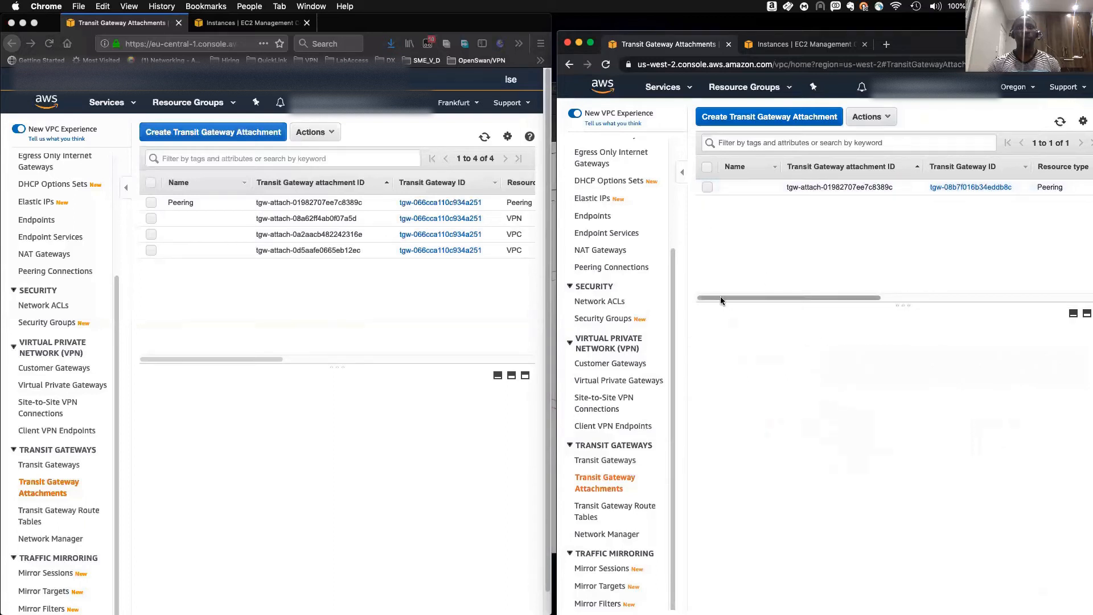
drag(865, 297, 1028, 297)
drag(258, 359, 469, 356)
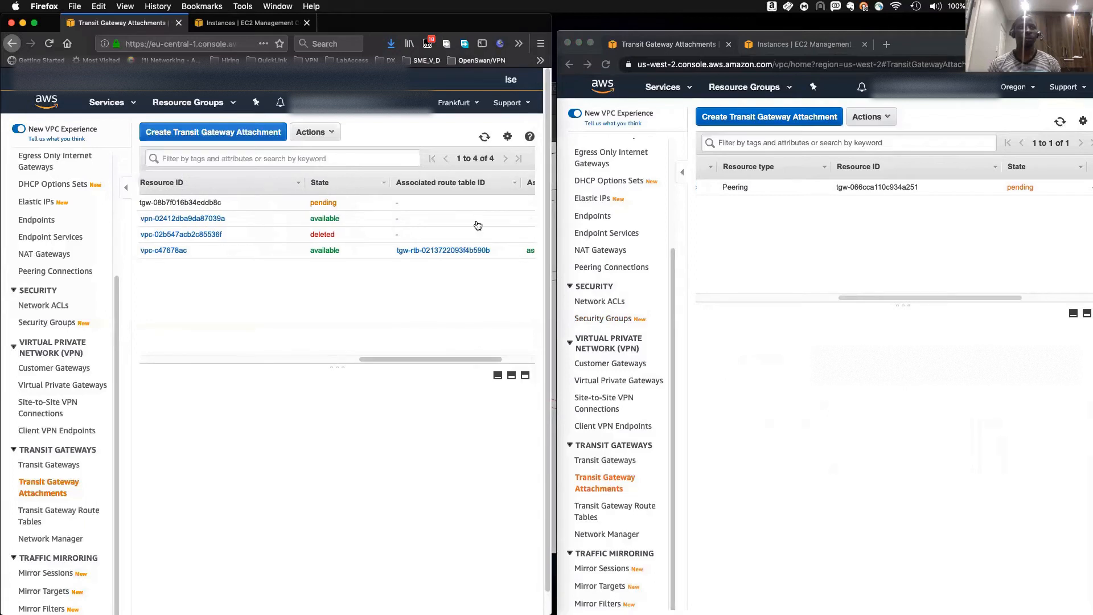
click(485, 136)
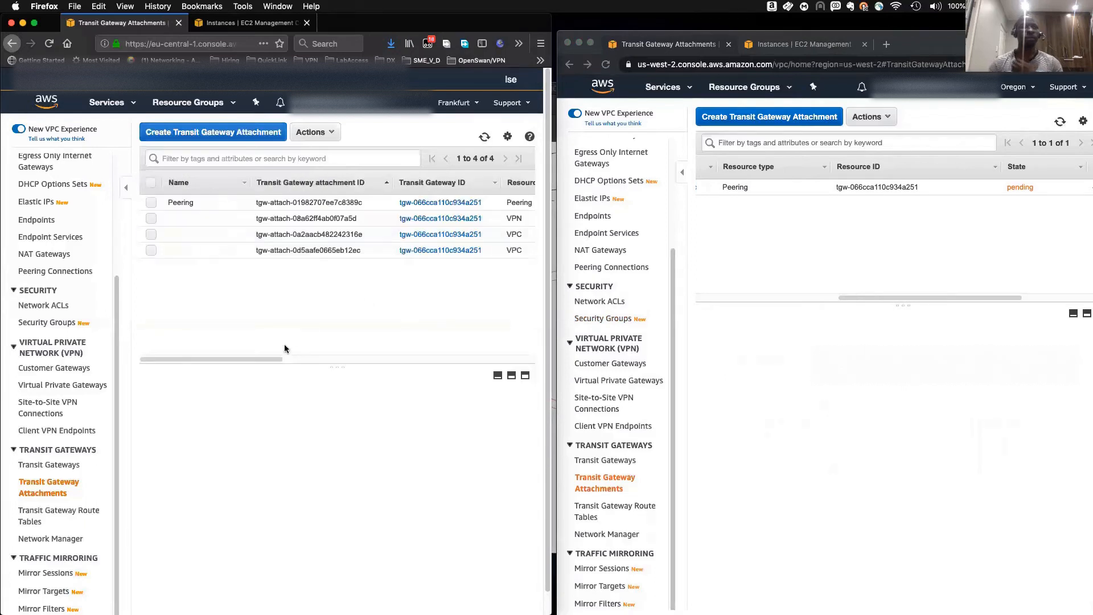
drag(265, 359, 476, 376)
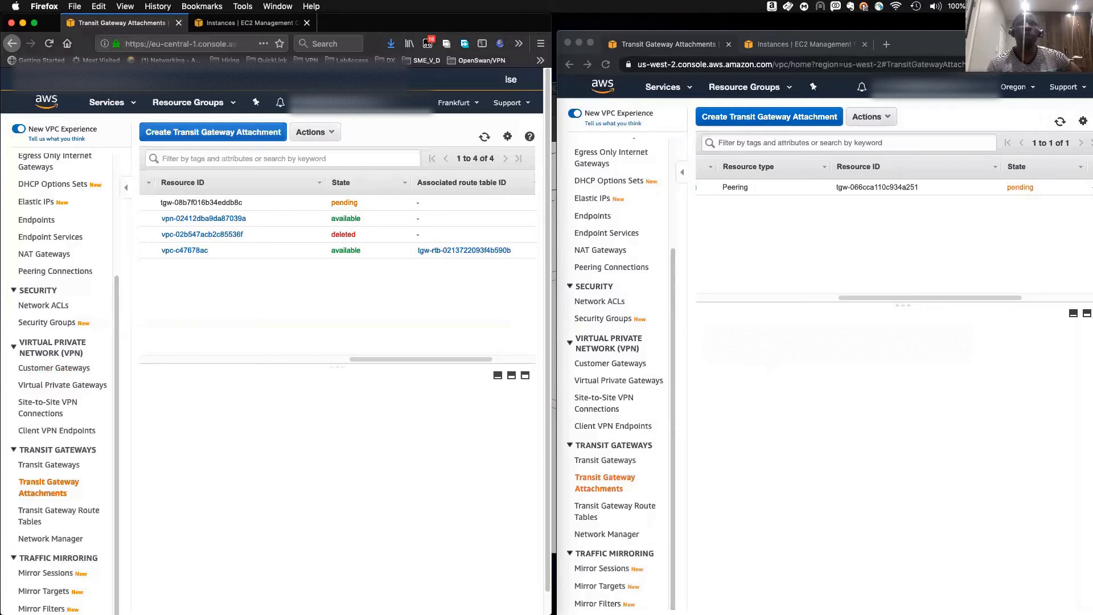
- Switch to the STNO Diagram PDF and review the Oregon TGW route table notes
key(super+Tab)
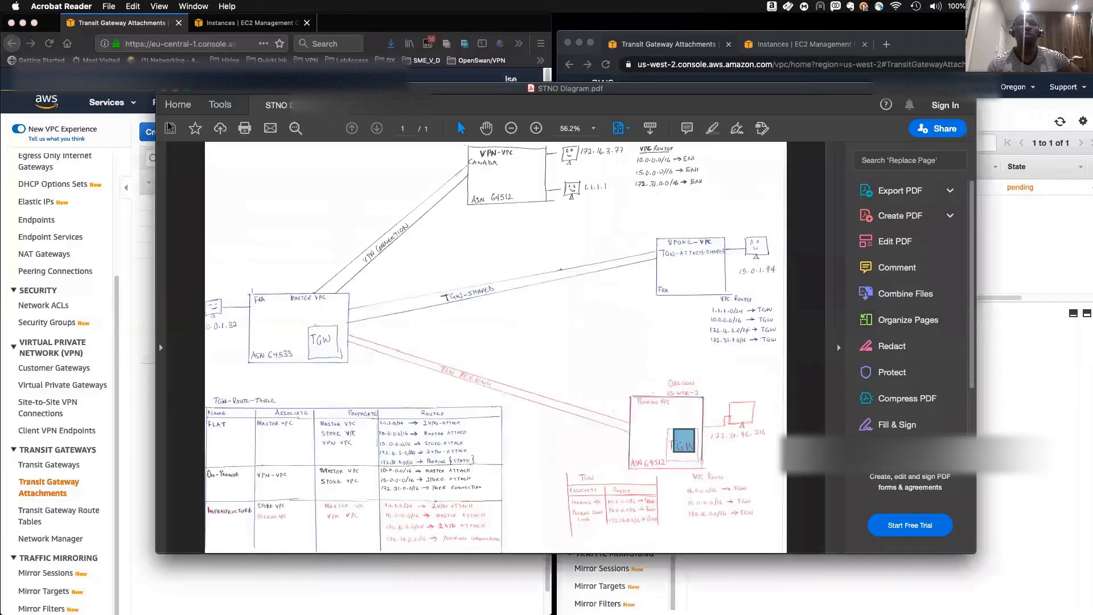
click(719, 448)
click(716, 451)
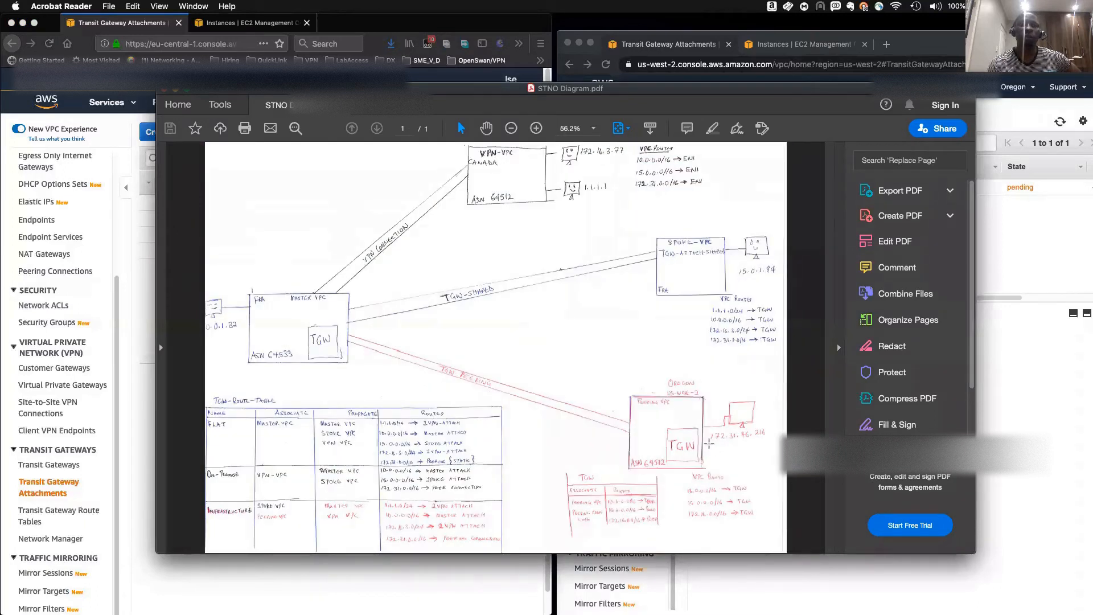
drag(707, 432, 783, 454)
click(757, 443)
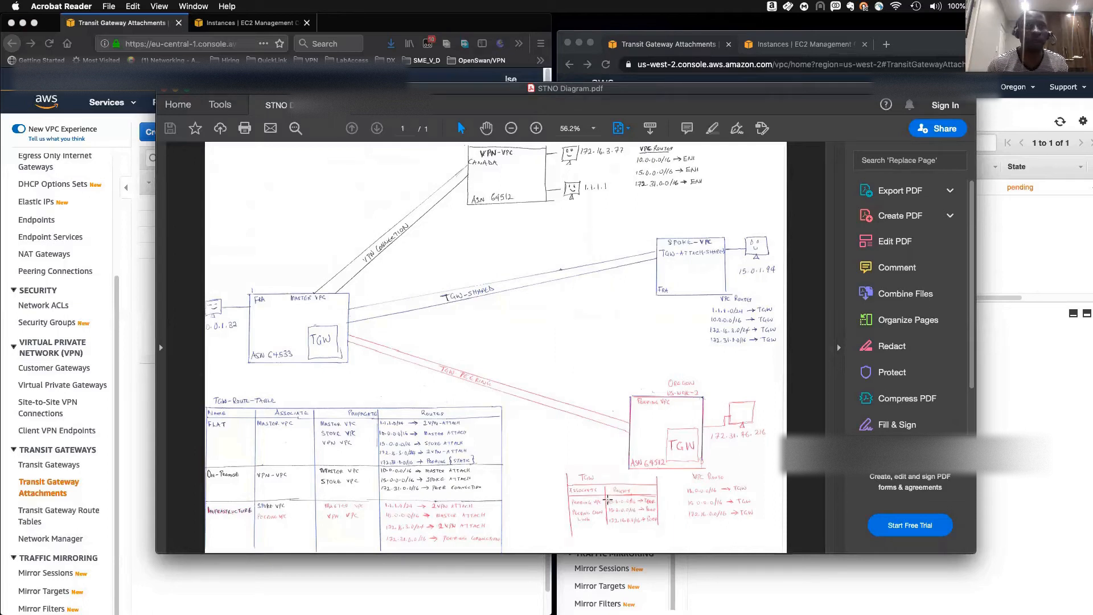
drag(605, 499, 644, 506)
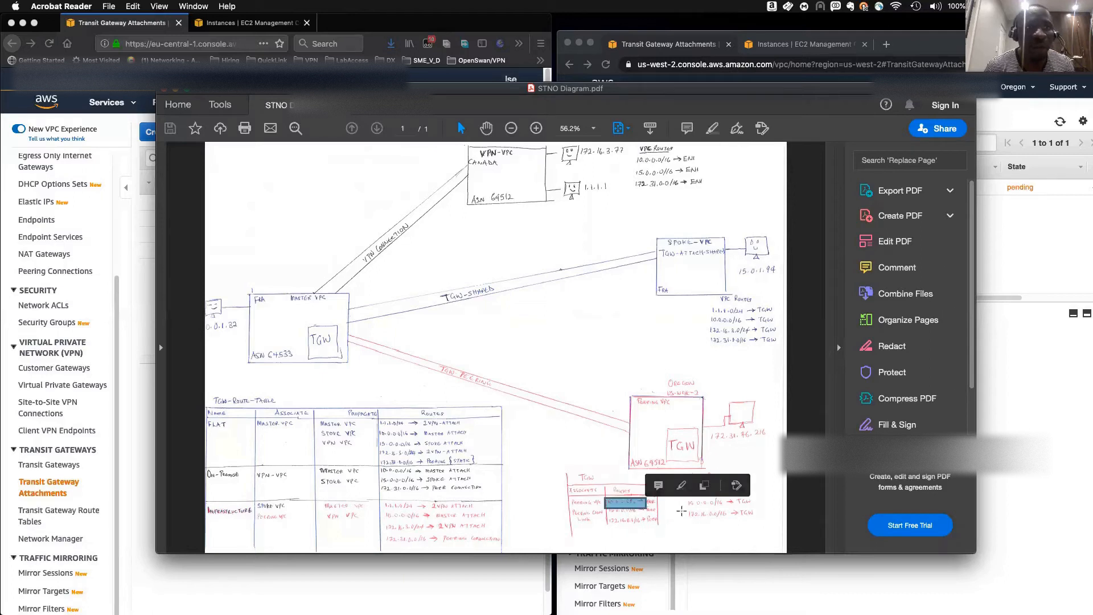
click(697, 524)
click(594, 495)
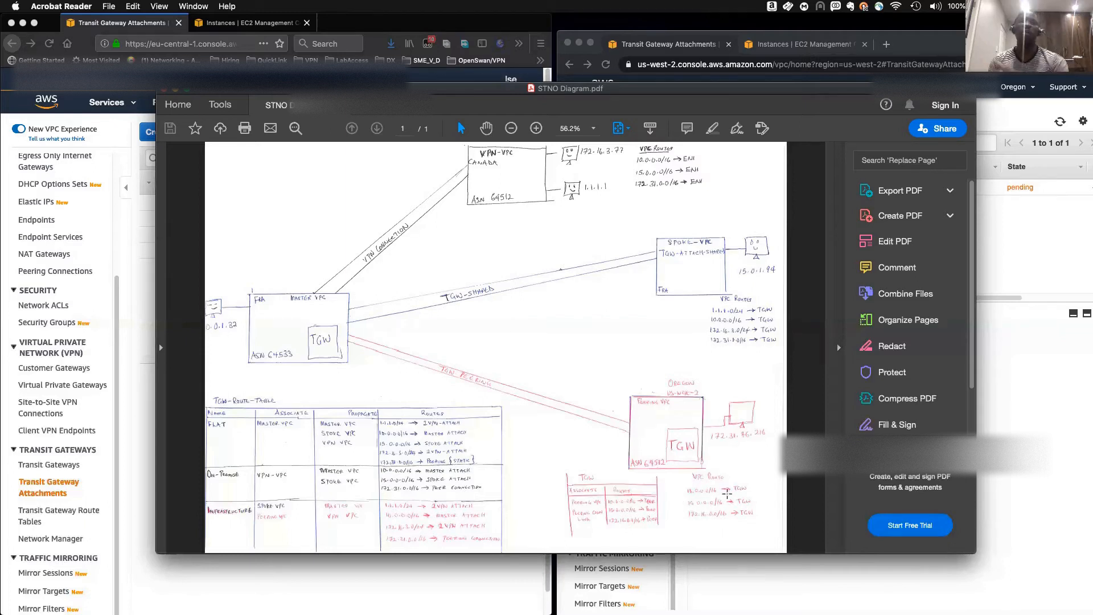
- Return to the consoles, refresh the Frankfurt attachment list and check the peering attachment's state
click(1002, 251)
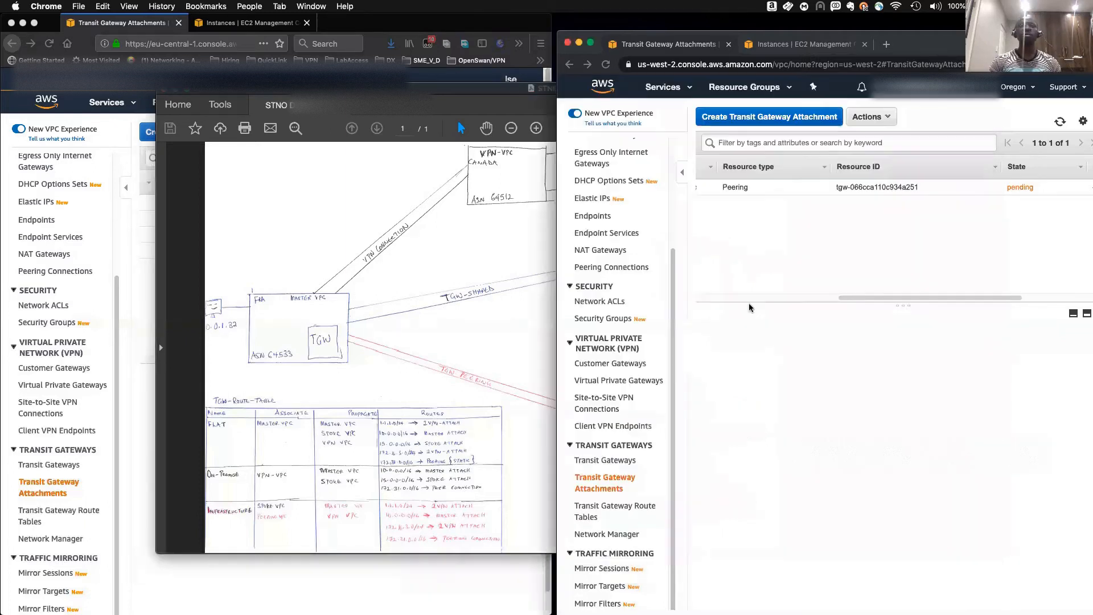
click(485, 137)
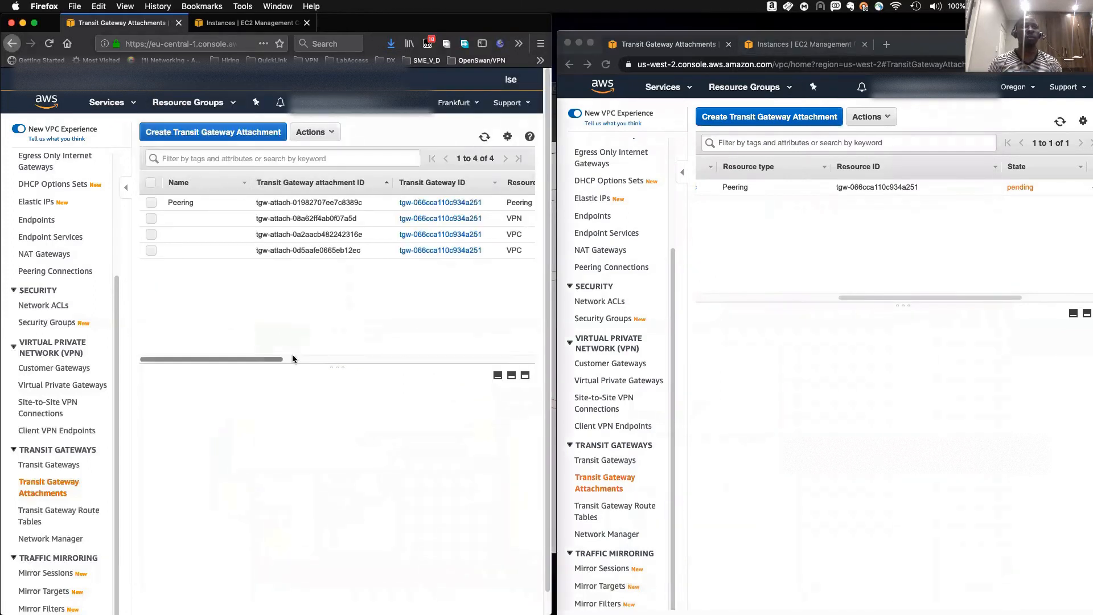
drag(269, 358, 449, 366)
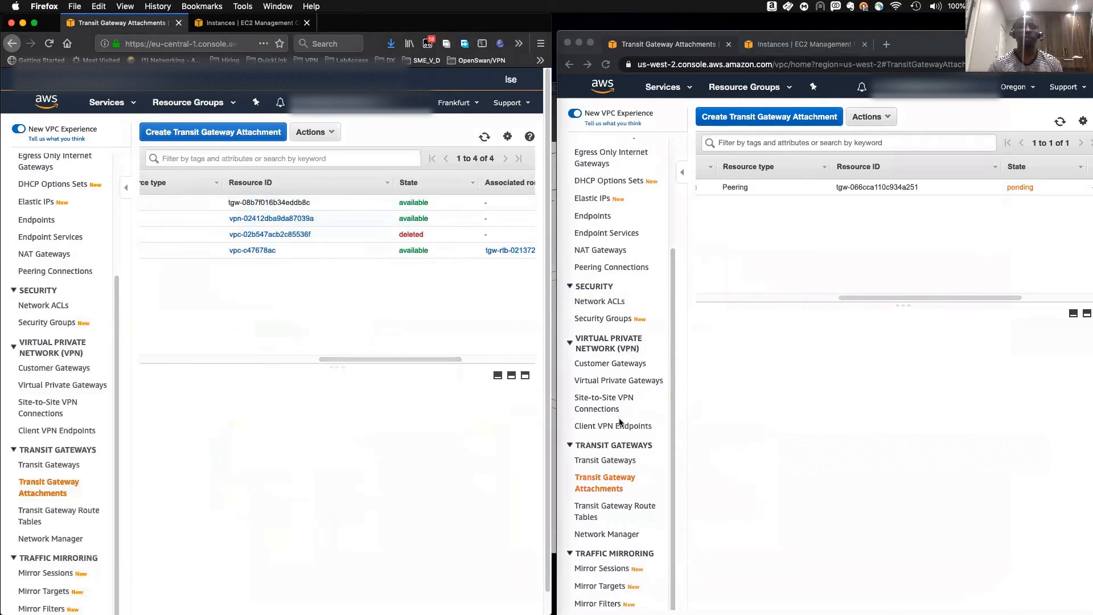
- Open the Oregon transit gateway route table's associations and review the peering attachment entry
click(602, 505)
click(600, 510)
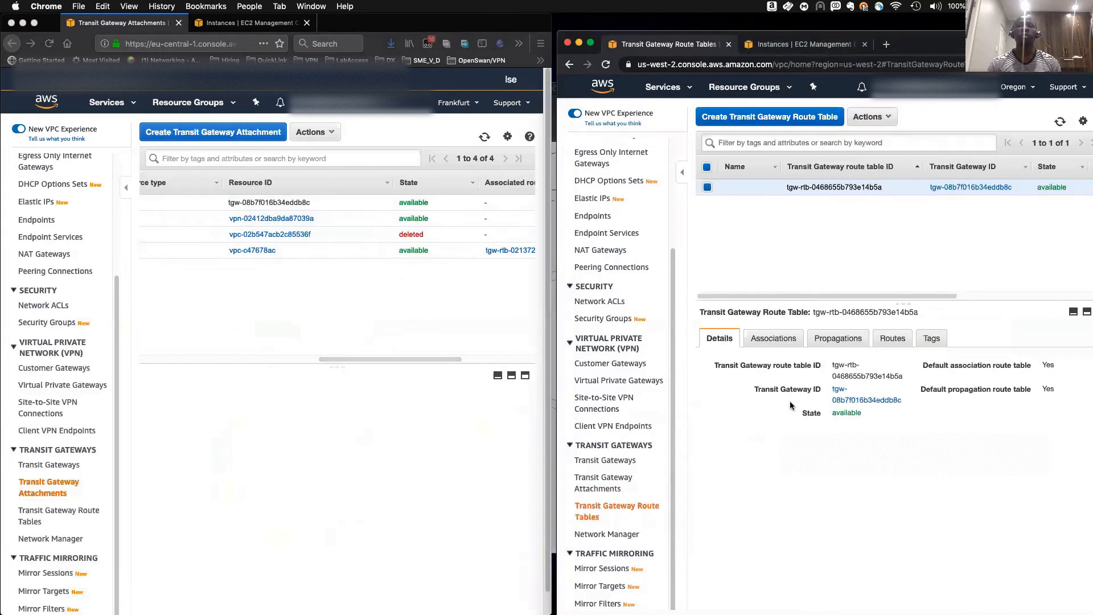
click(770, 341)
scroll(777, 470, right, 5)
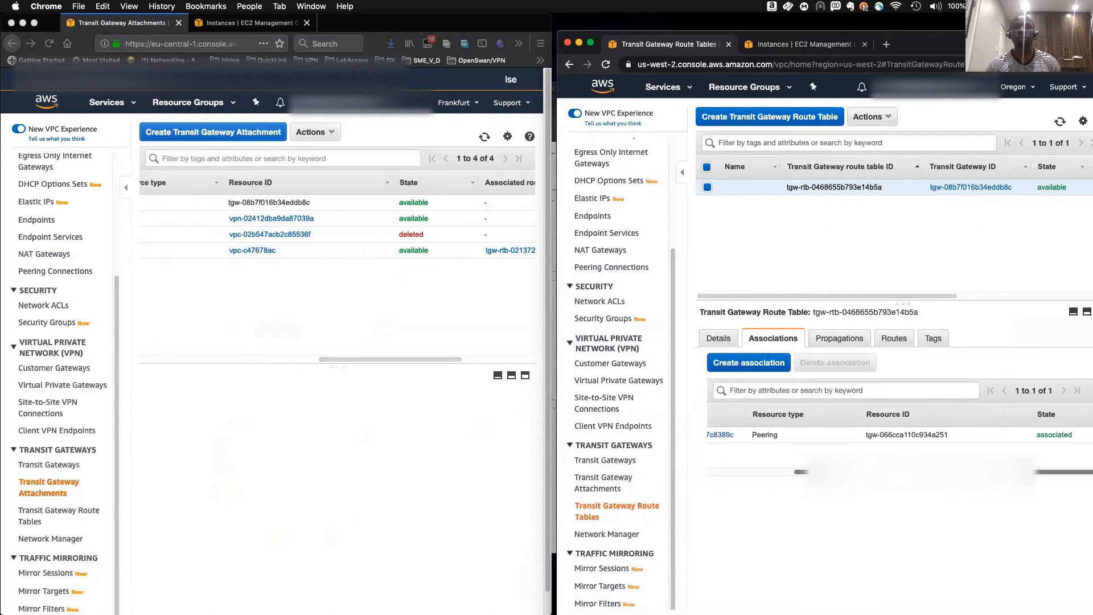
scroll(776, 481, left, 5)
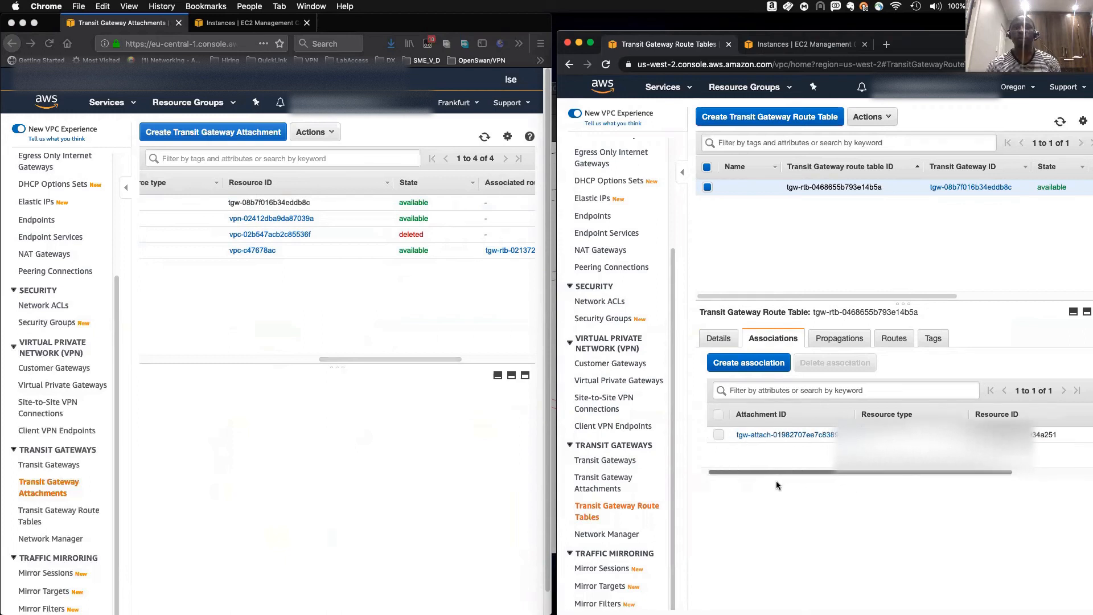
scroll(783, 484, right, 2)
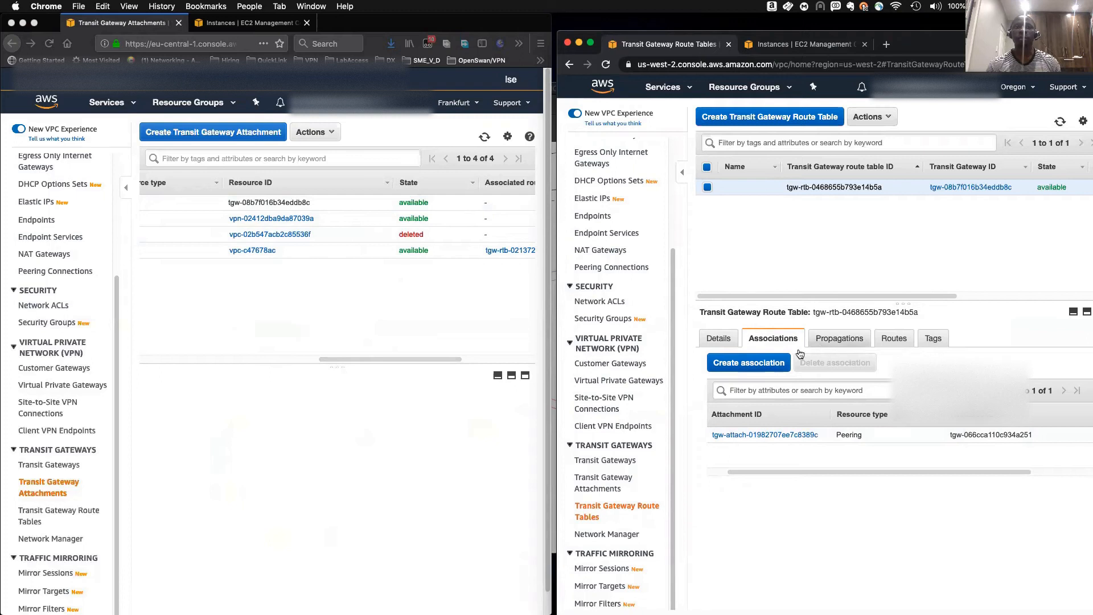
click(742, 362)
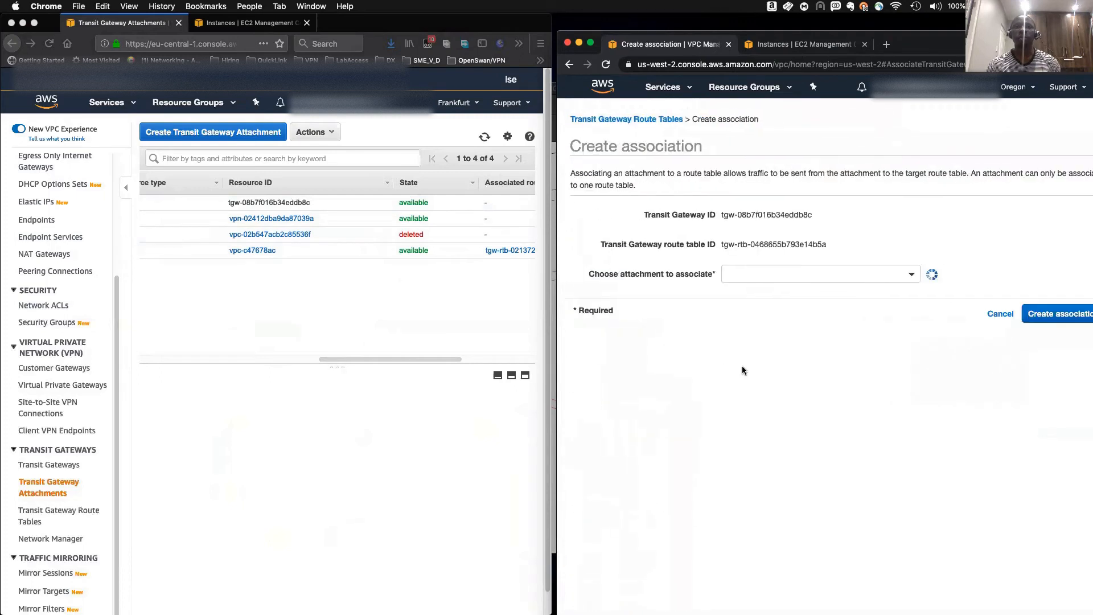
click(776, 272)
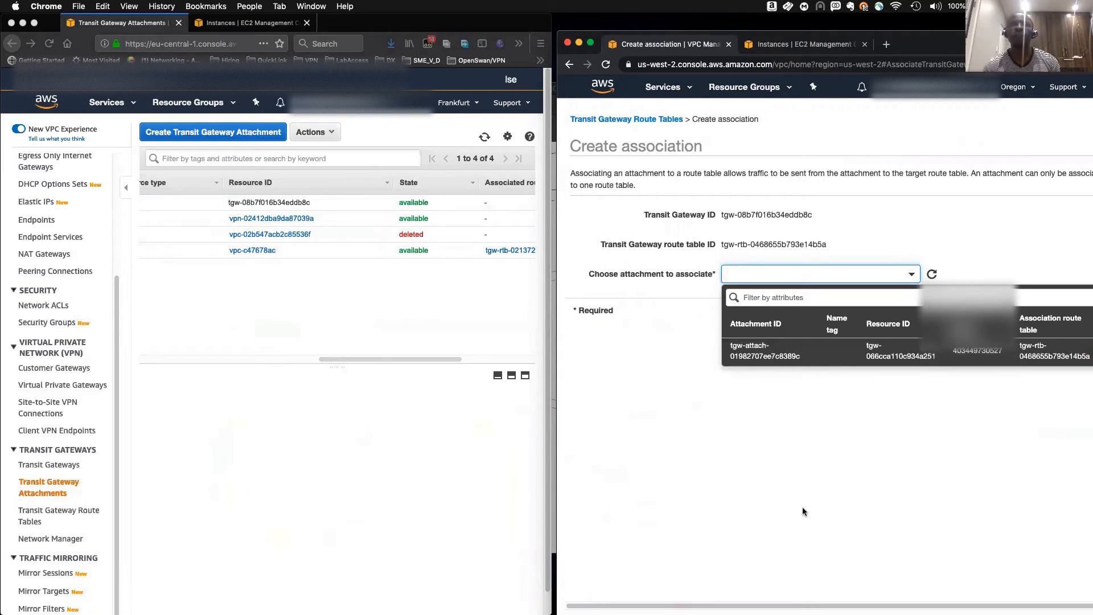
click(877, 389)
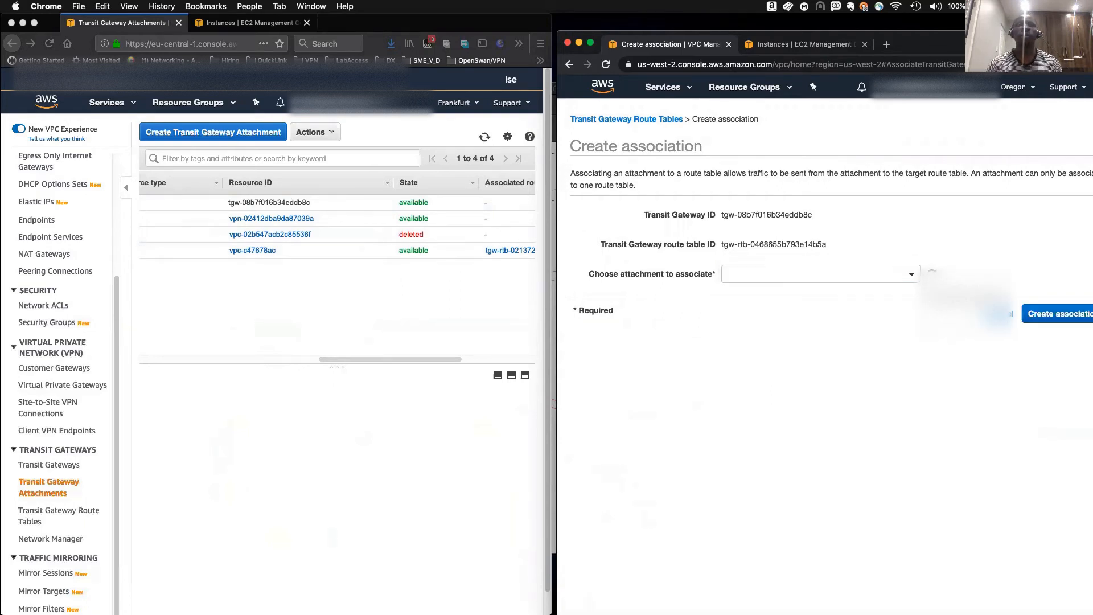
click(1001, 314)
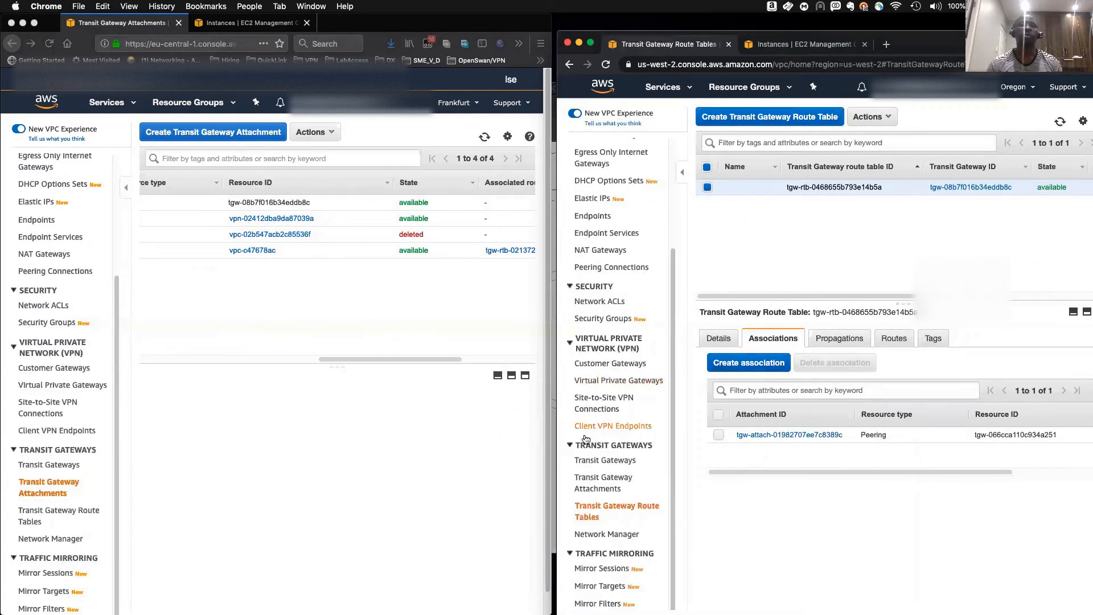
- Create a VPC attachment on transit gateway tgw-08b7f016b34eddb8c for vpc-695a720f using its three us-west-2 subnets
click(609, 486)
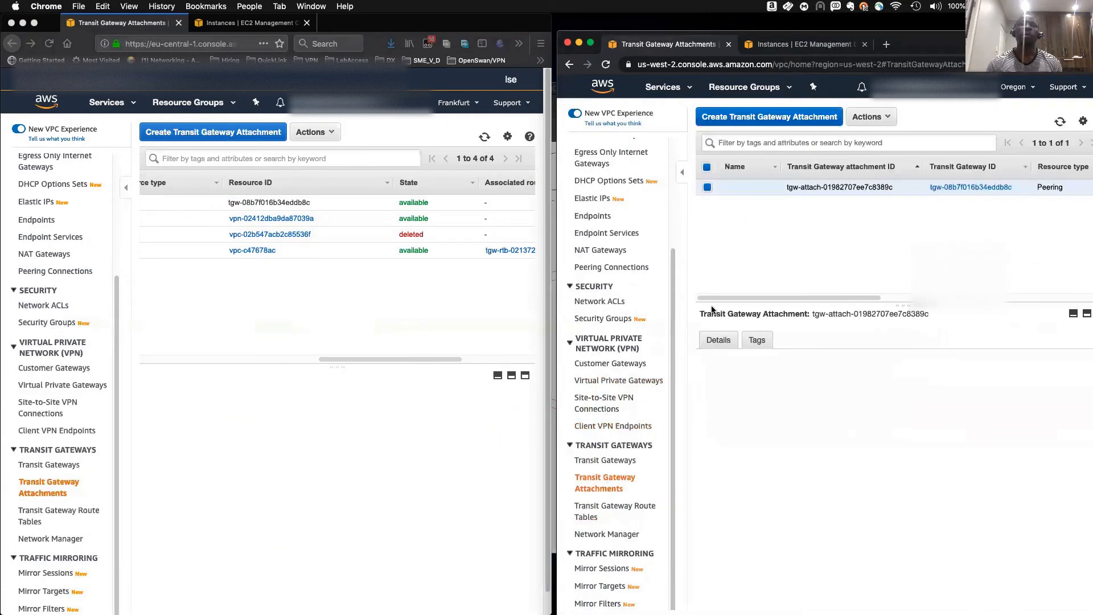
click(746, 117)
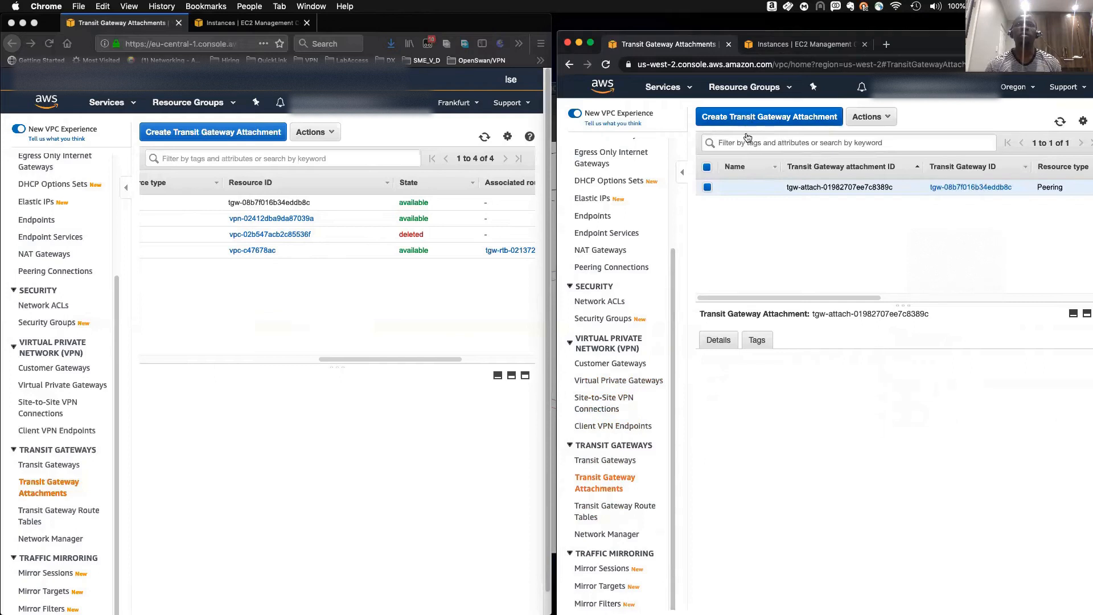
click(743, 203)
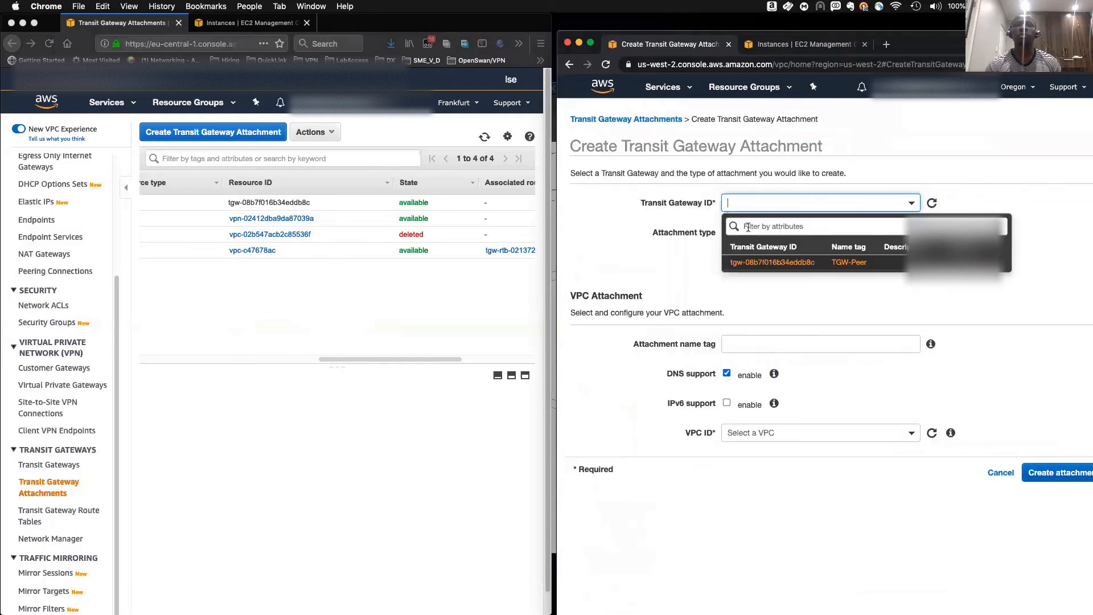
click(766, 287)
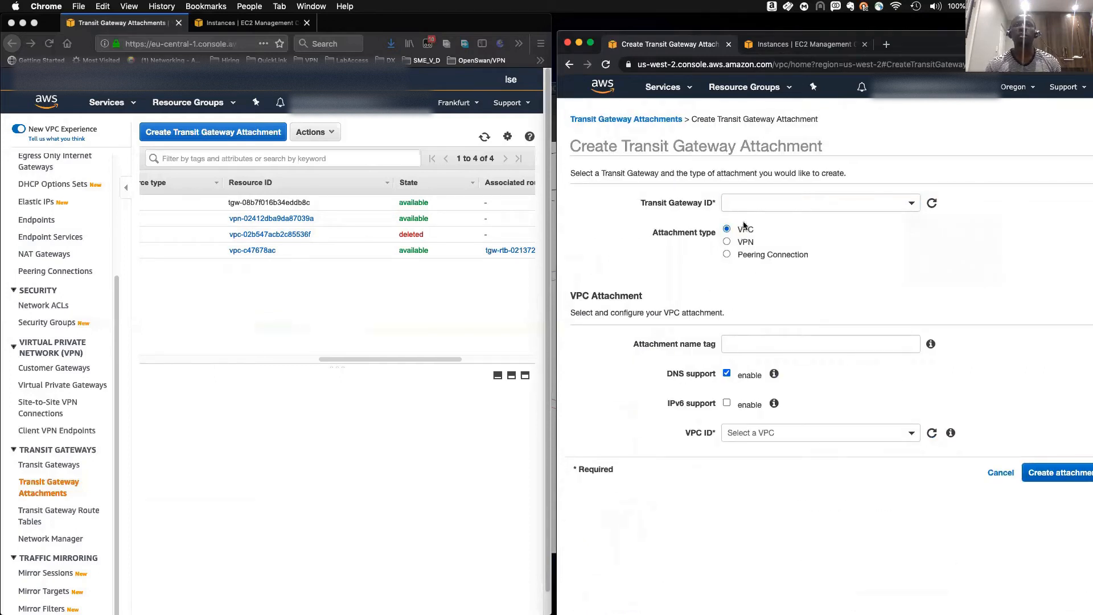
click(740, 200)
click(747, 266)
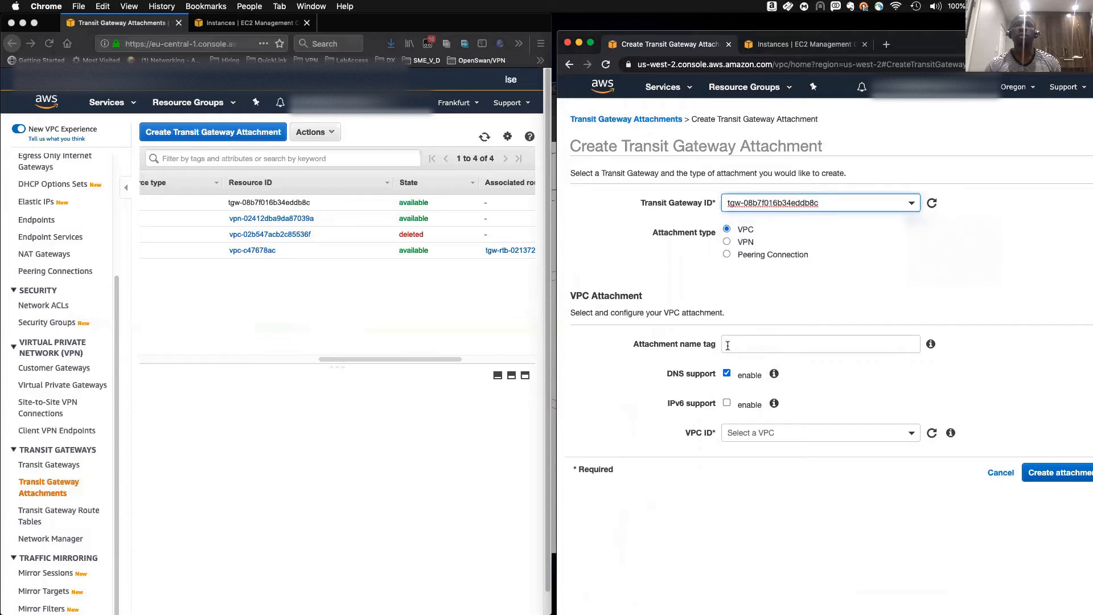
click(746, 347)
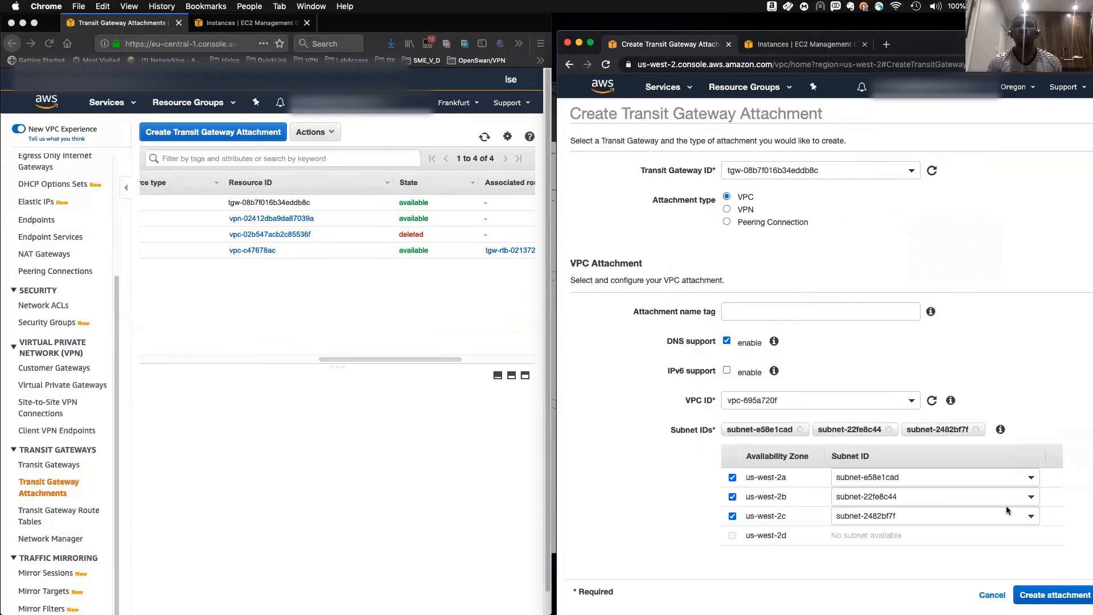
click(783, 400)
click(760, 459)
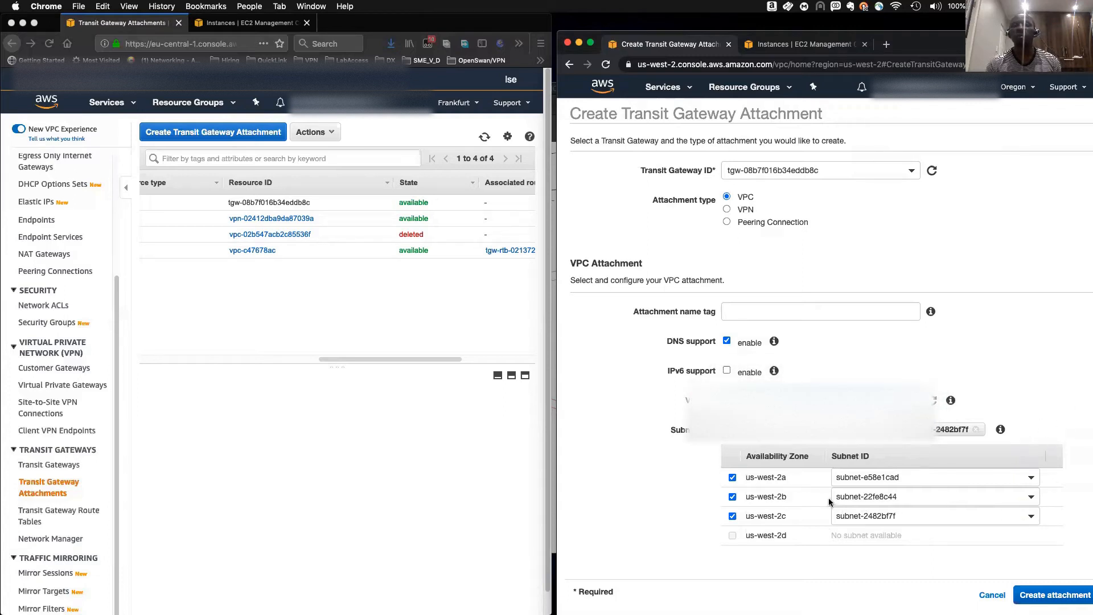
click(1055, 595)
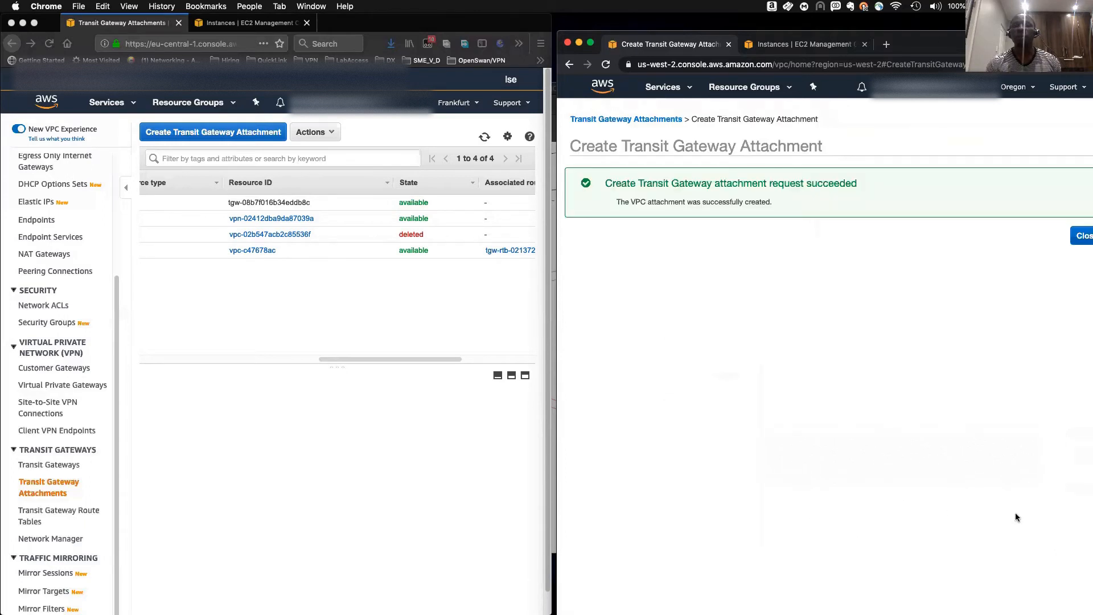
click(1082, 235)
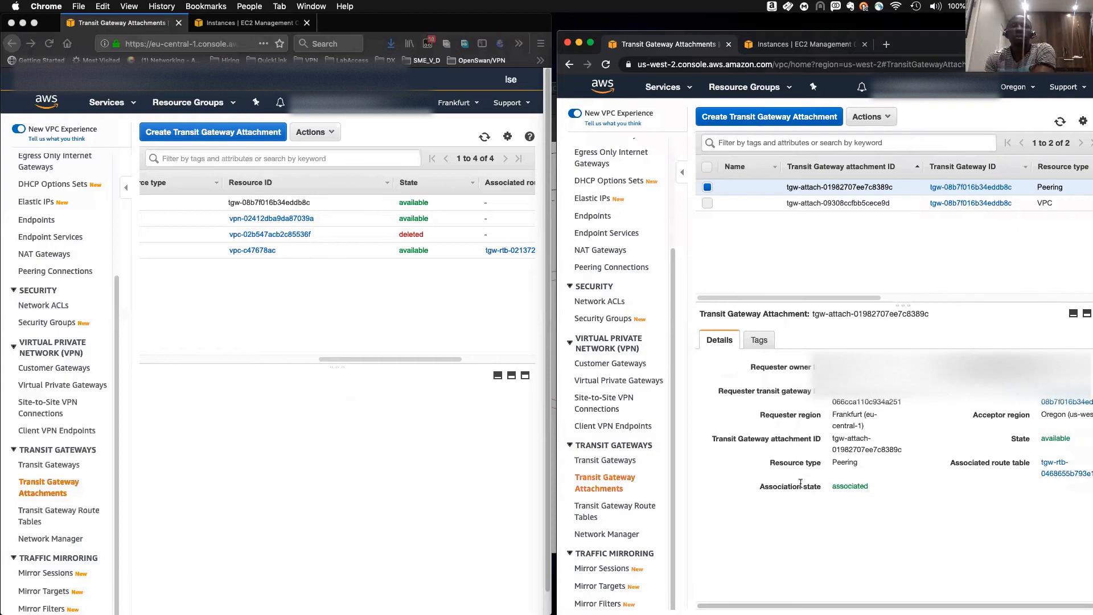
- Refresh the Oregon attachment list and check the new VPC attachment's state and details
drag(764, 296, 914, 298)
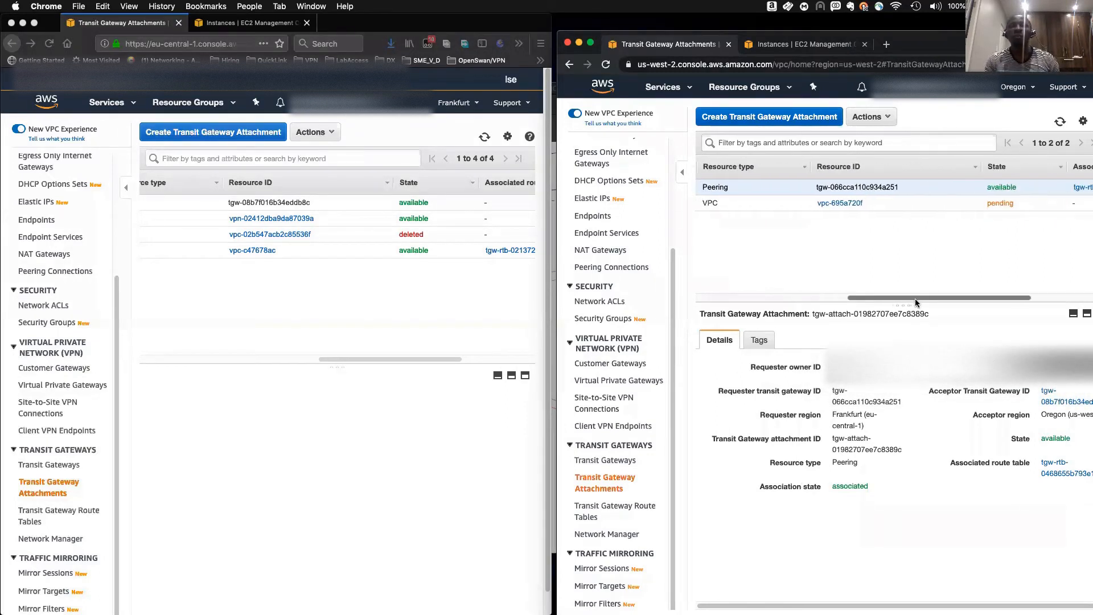
click(989, 204)
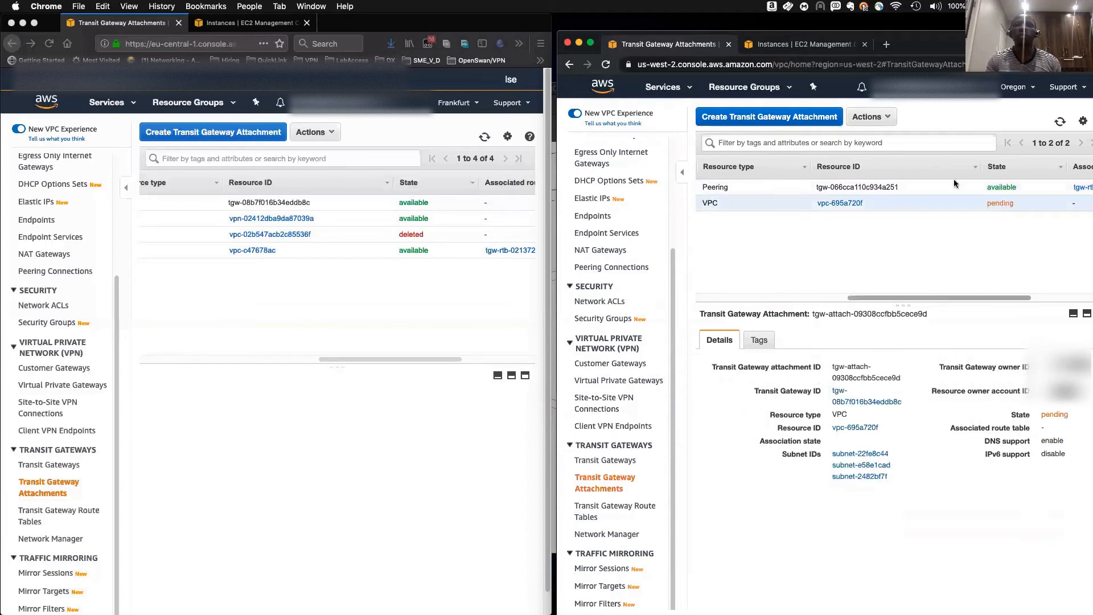
click(1060, 122)
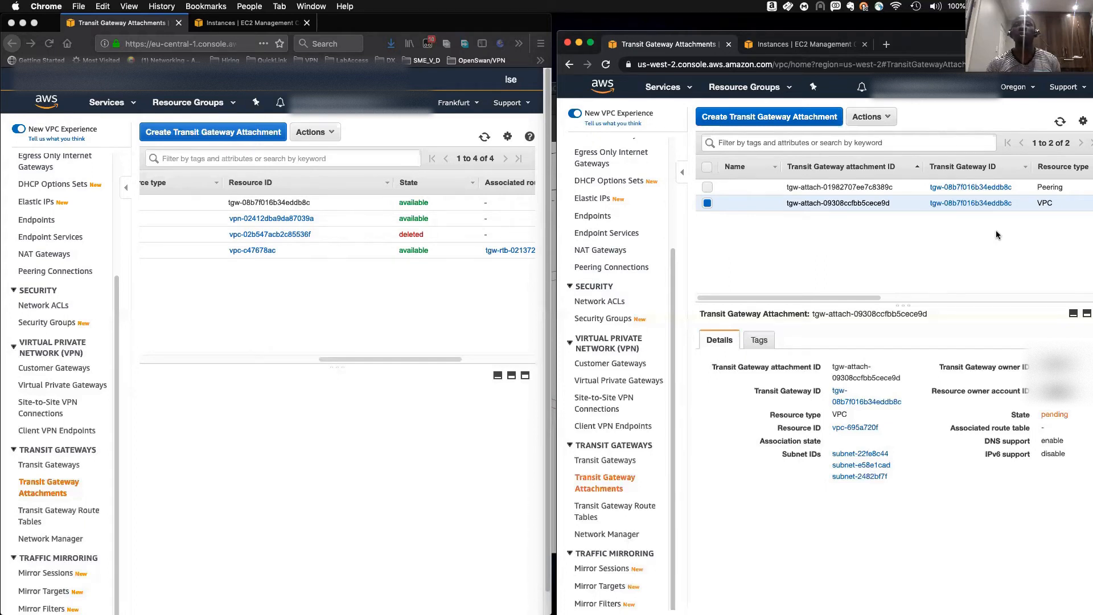
drag(860, 302, 933, 302)
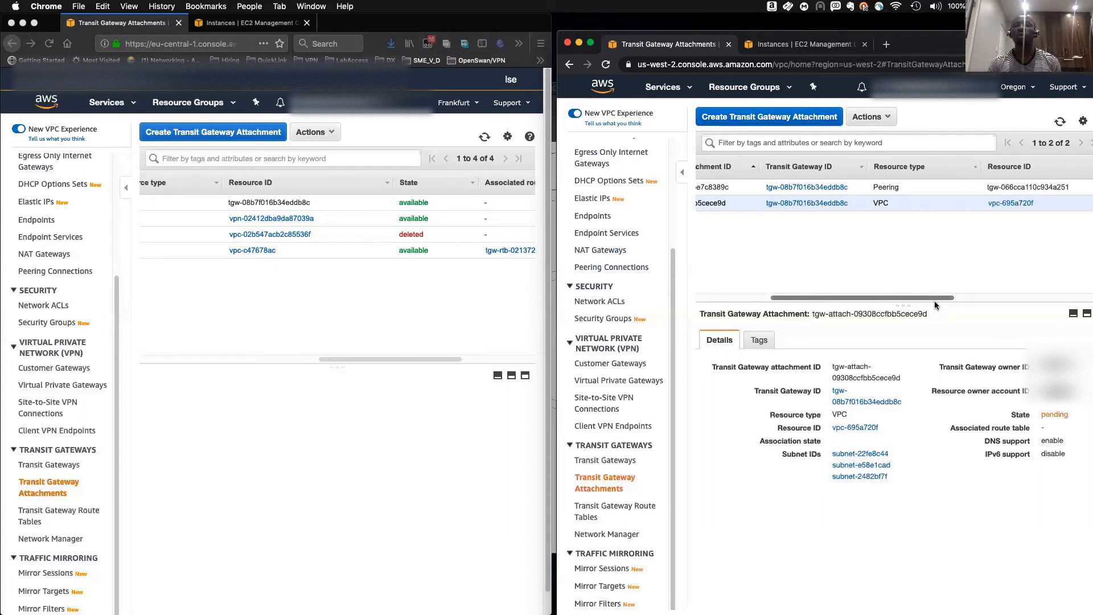
click(1060, 122)
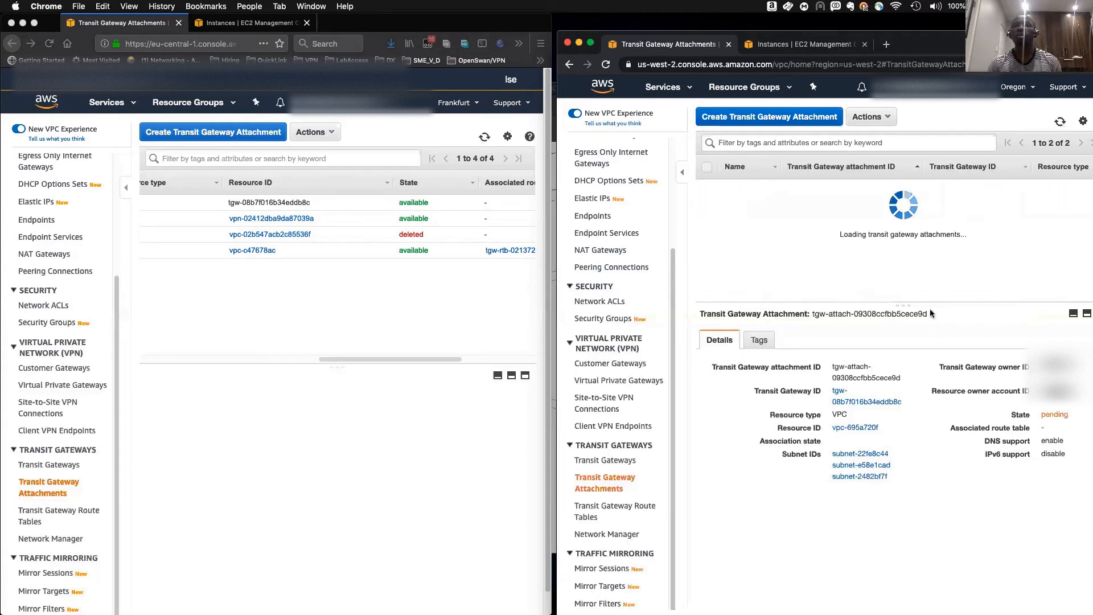
mouse_move(877, 298)
mouse_down()
mouse_move(1033, 297)
mouse_move(871, 298)
mouse_up()
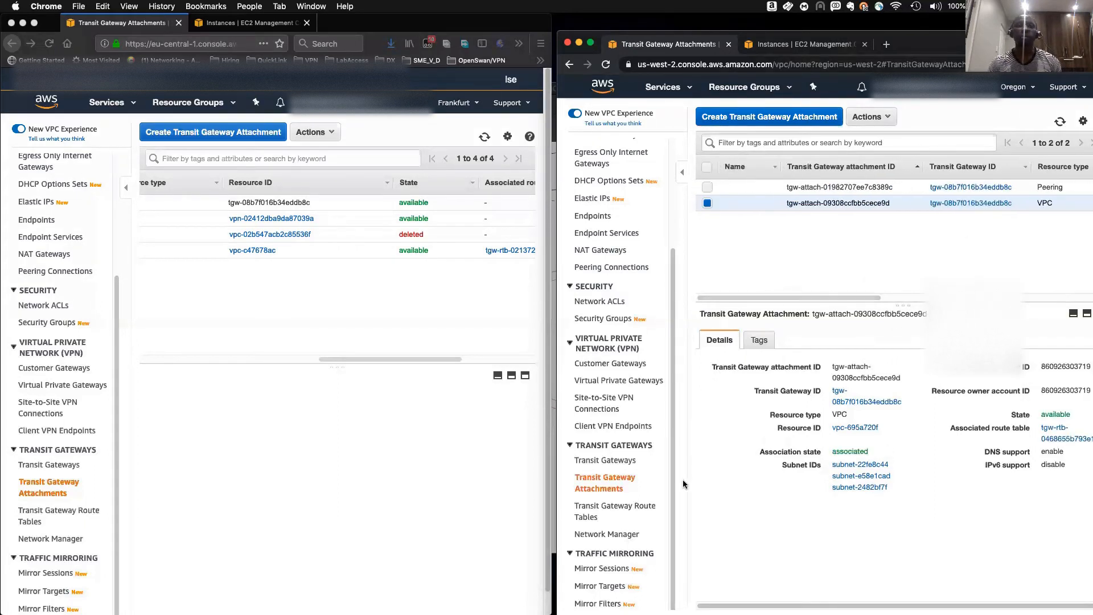
- Open the Oregon route table and review its propagations and associations
click(616, 506)
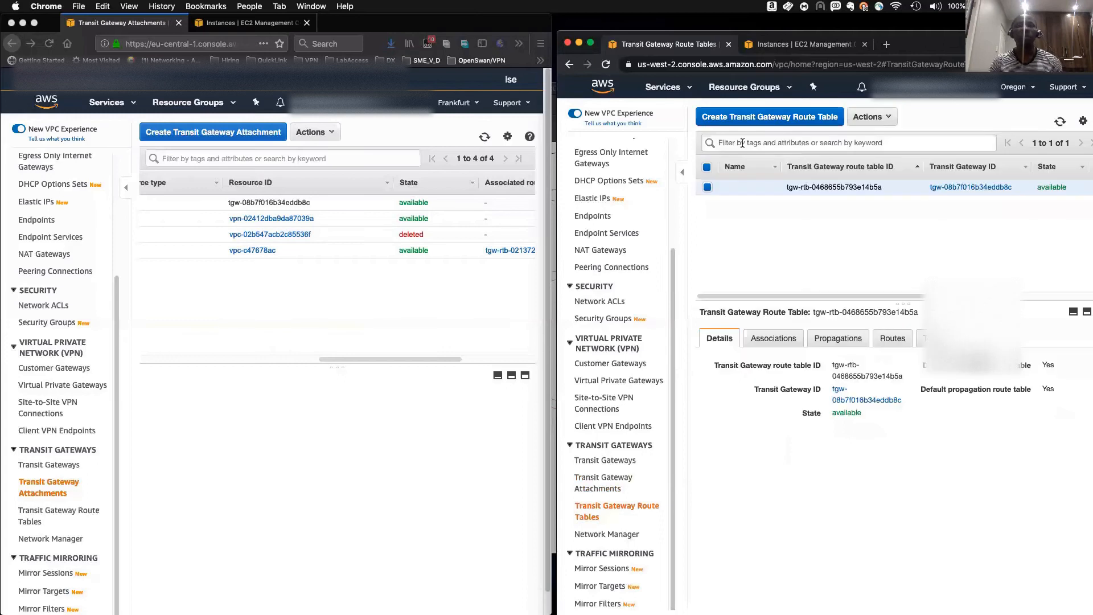
click(828, 341)
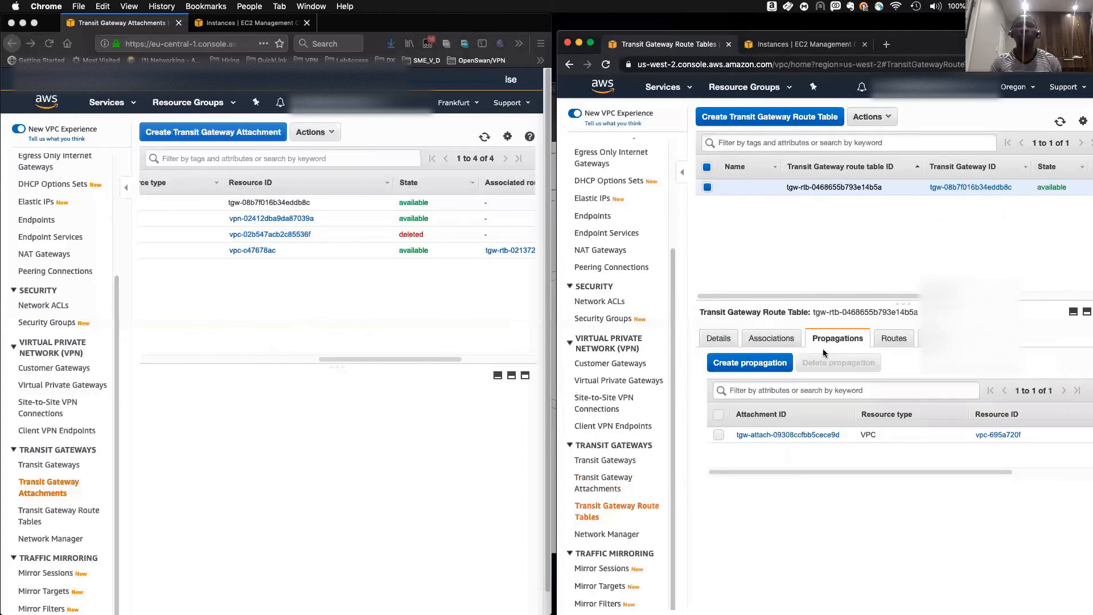
click(774, 342)
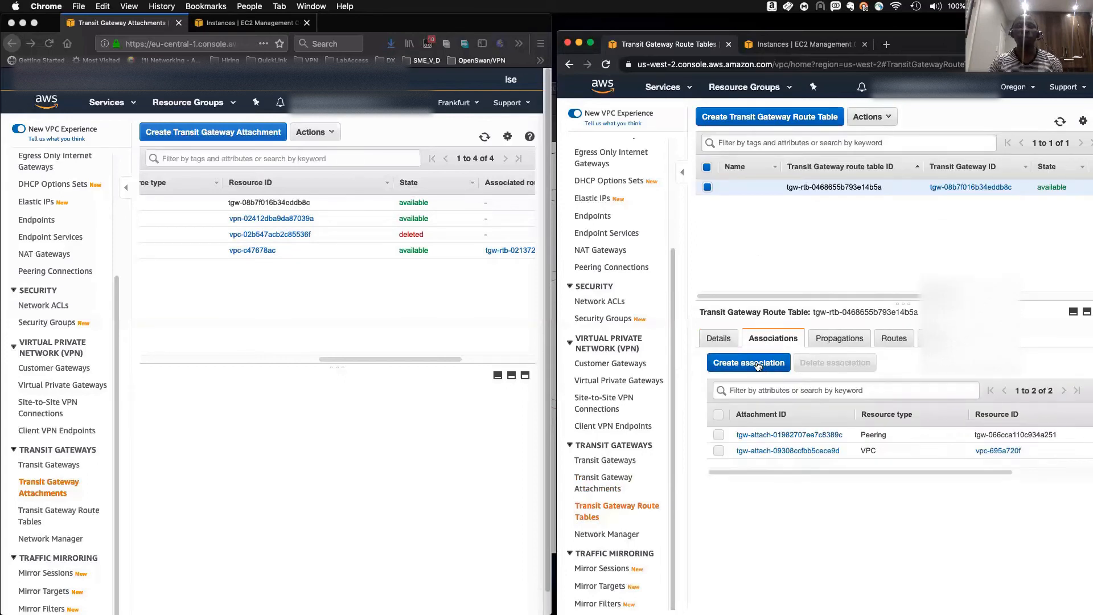
- Try to associate VPC attachment tgw-attach-09308ccfbb5cece9d with the Oregon route table, then cancel
click(759, 364)
click(763, 275)
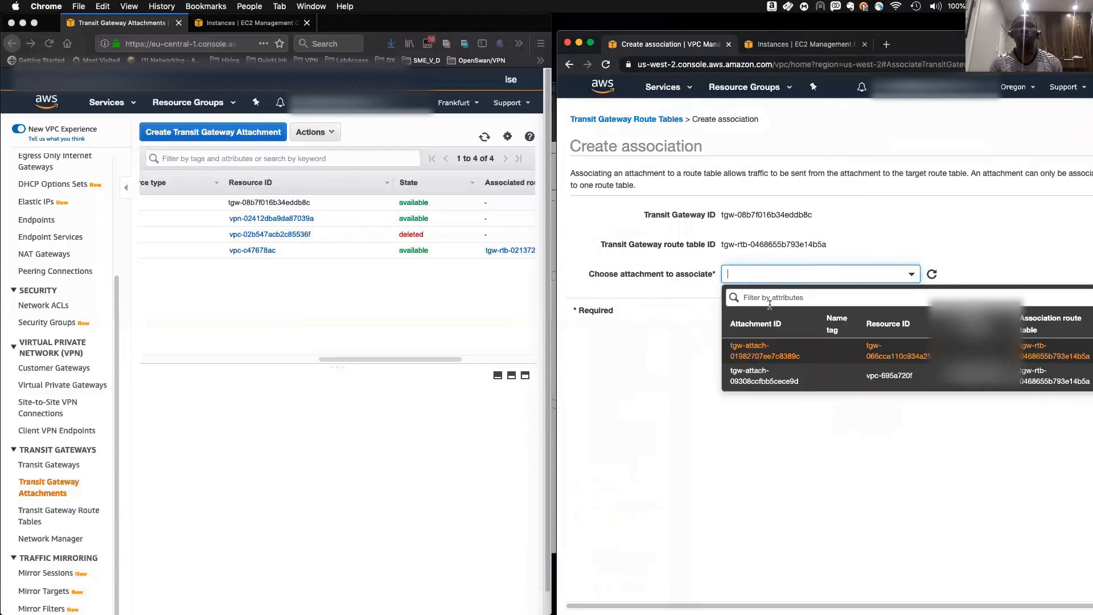
click(769, 381)
click(1047, 315)
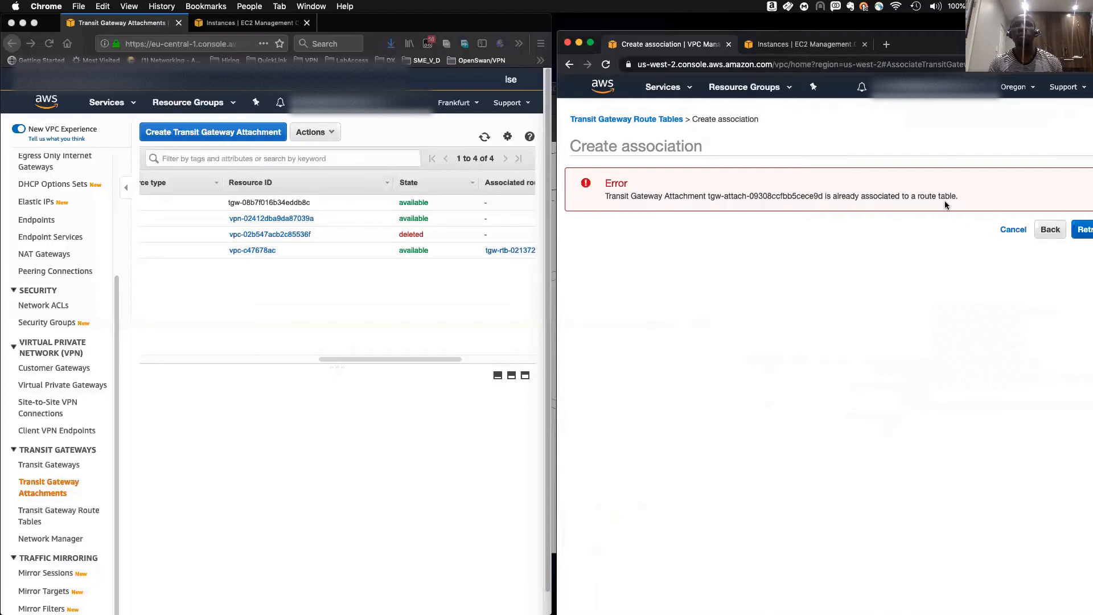
click(1042, 230)
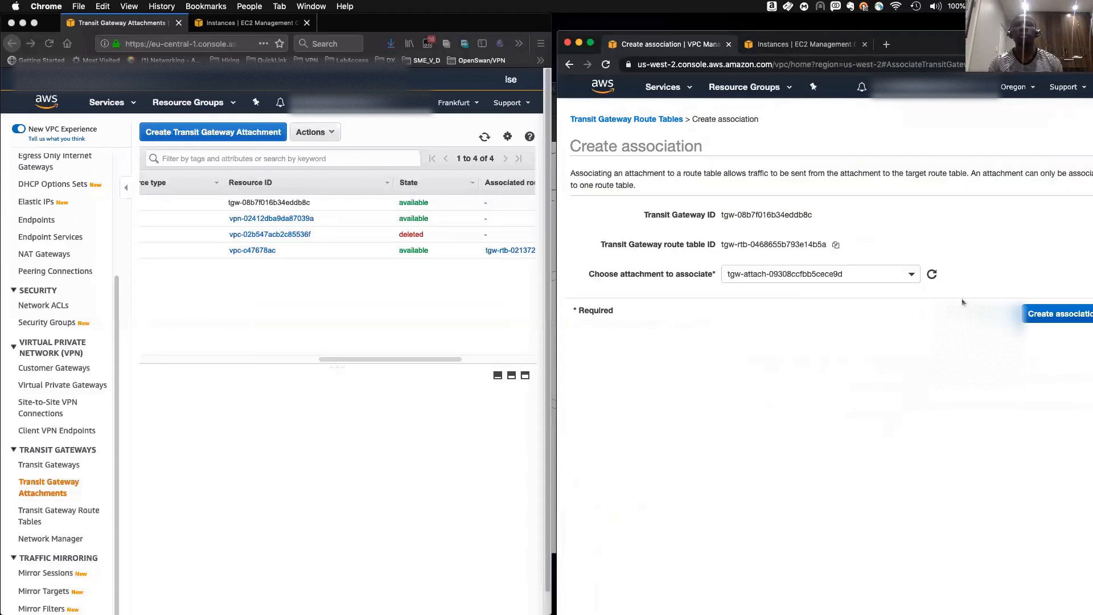
click(1000, 314)
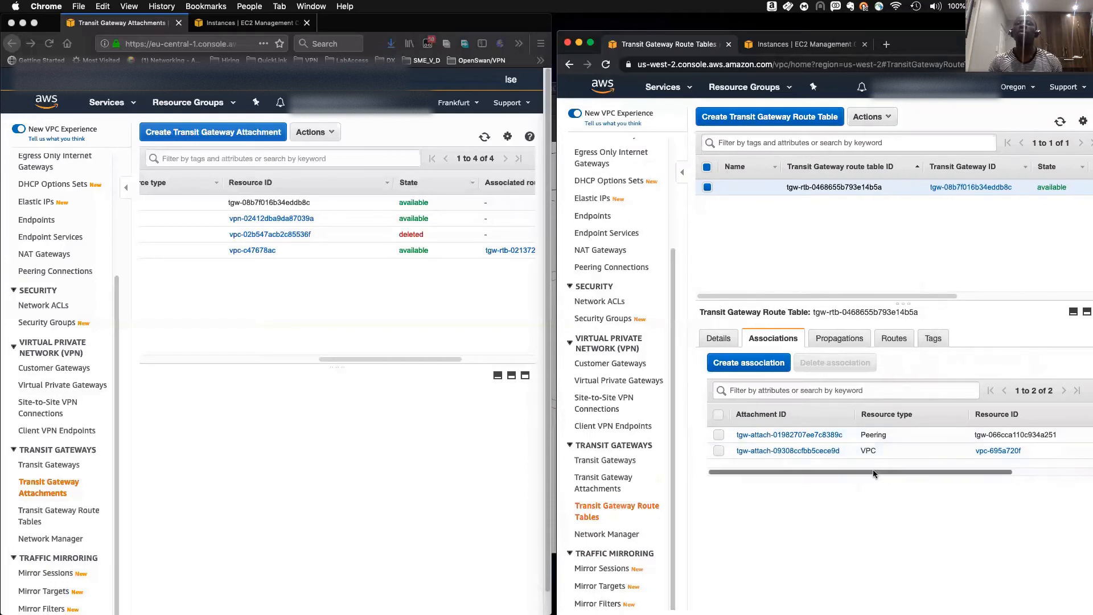
- Review the association states and propagations of the Oregon transit gateway route table
drag(873, 471, 1003, 470)
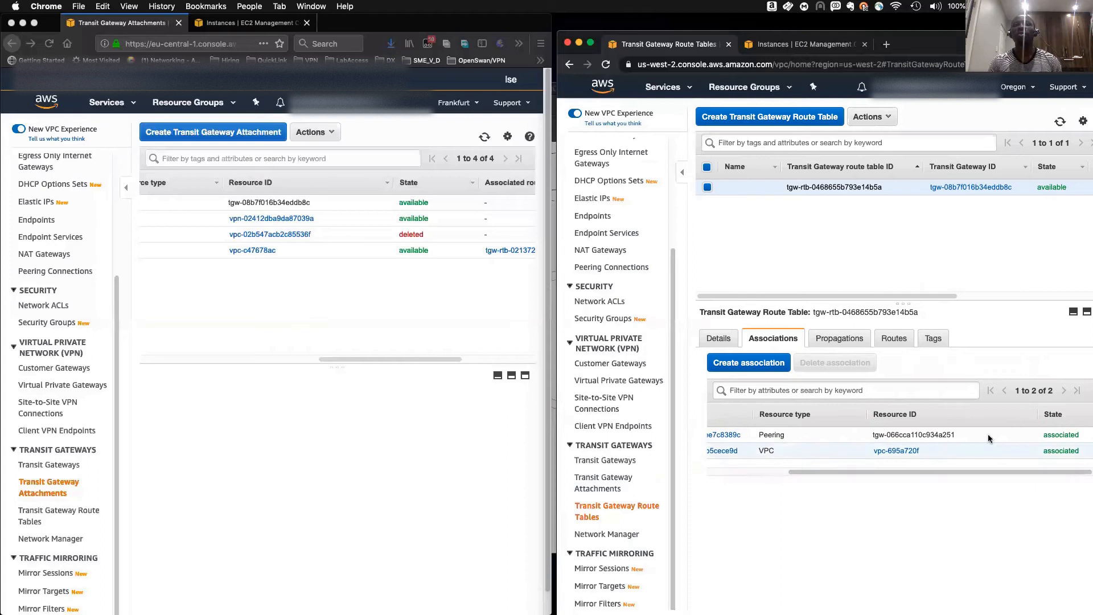
drag(856, 295, 1004, 295)
drag(859, 185, 882, 186)
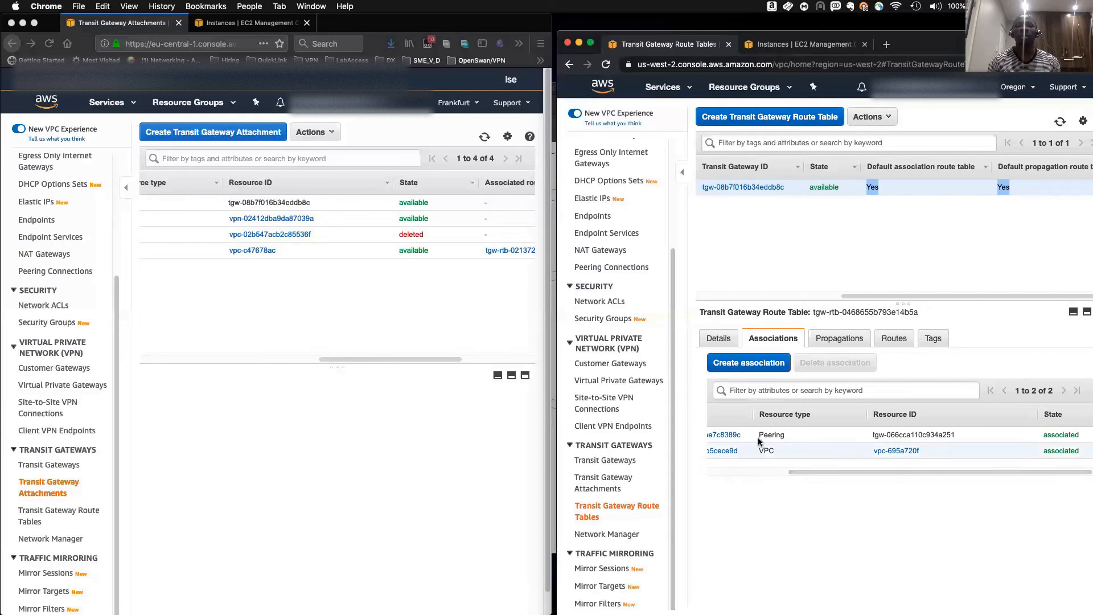
scroll(831, 471, left, 2)
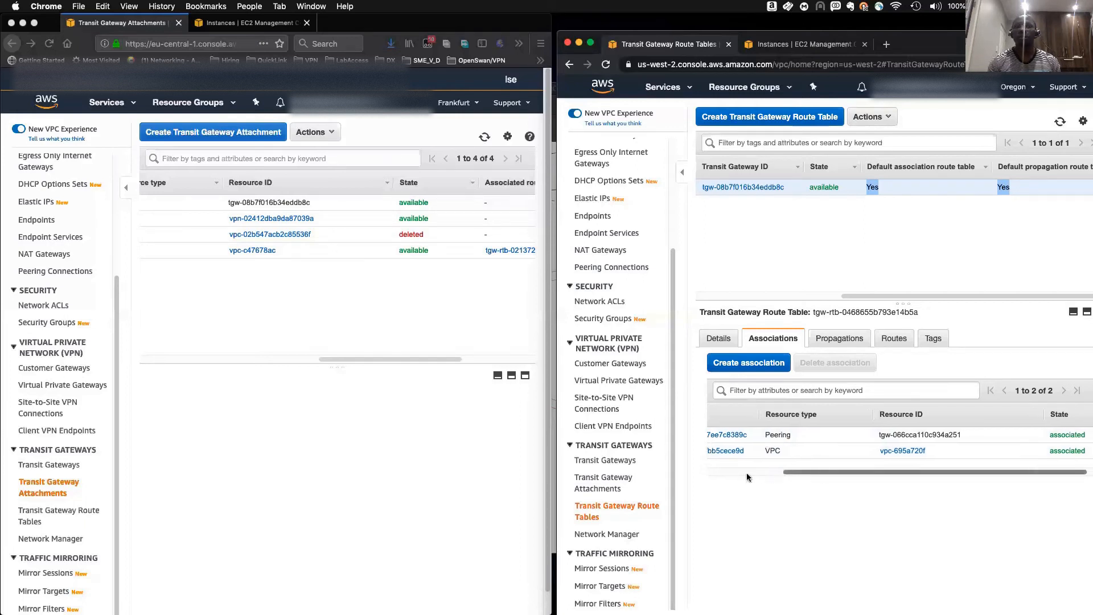
drag(787, 471, 726, 471)
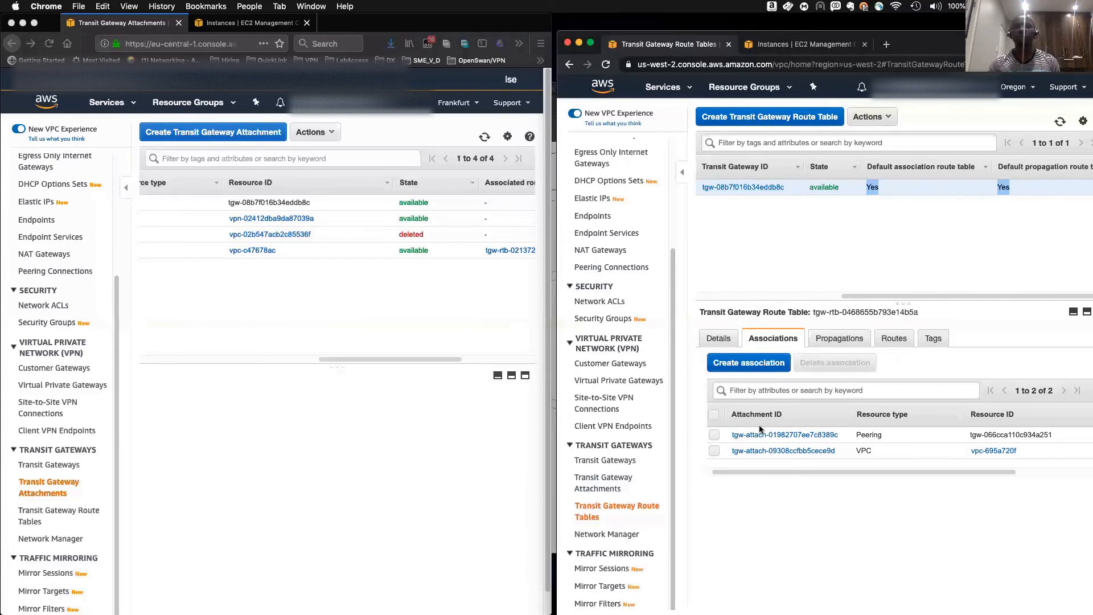
click(838, 338)
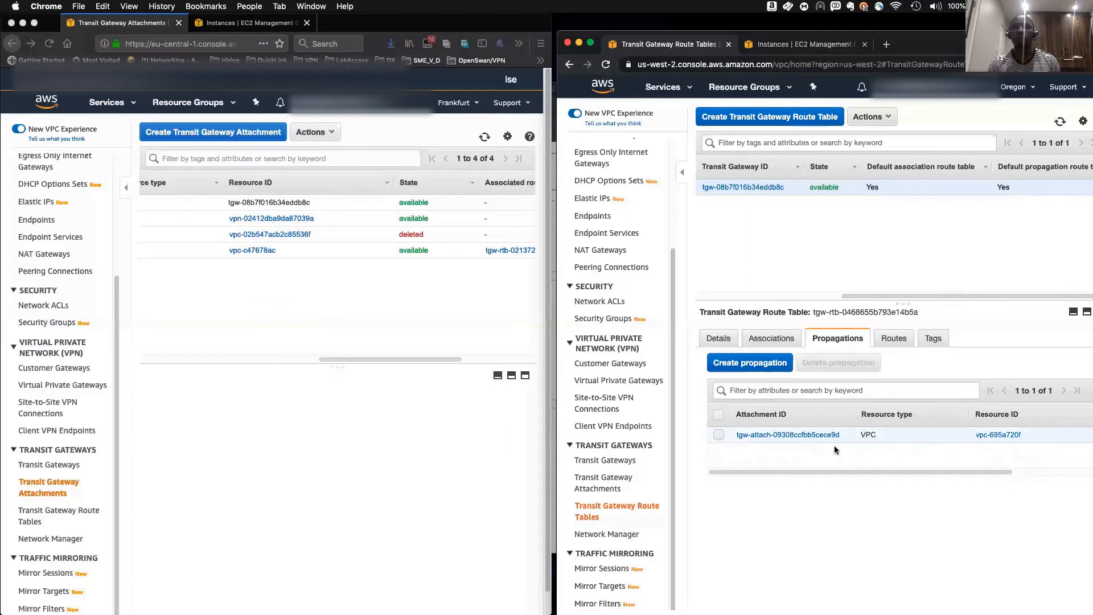
drag(849, 472, 746, 472)
scroll(904, 474, right, 5)
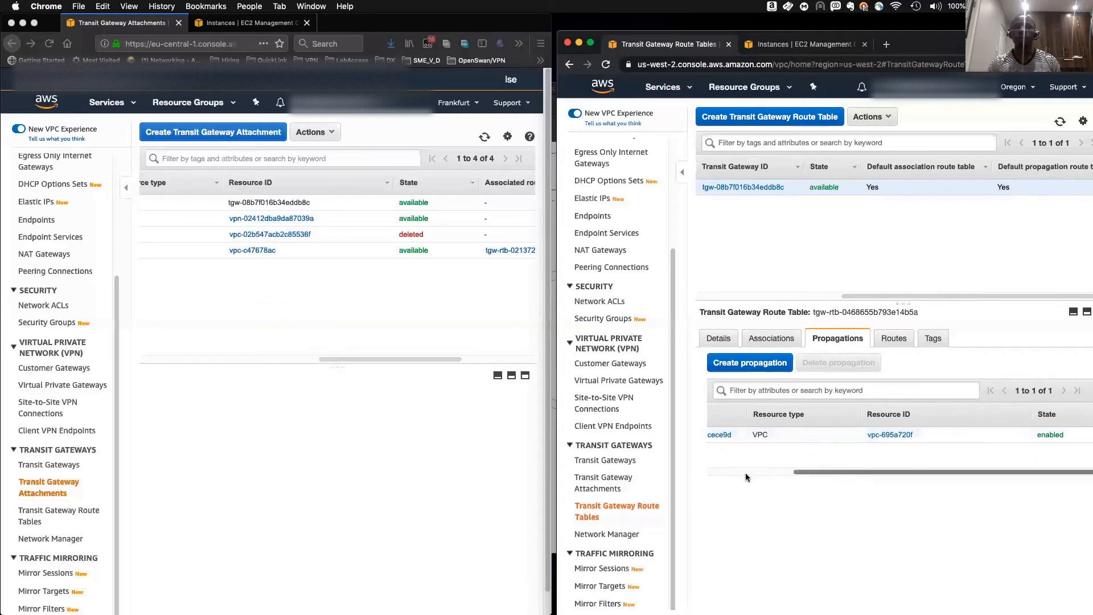
click(748, 363)
click(785, 275)
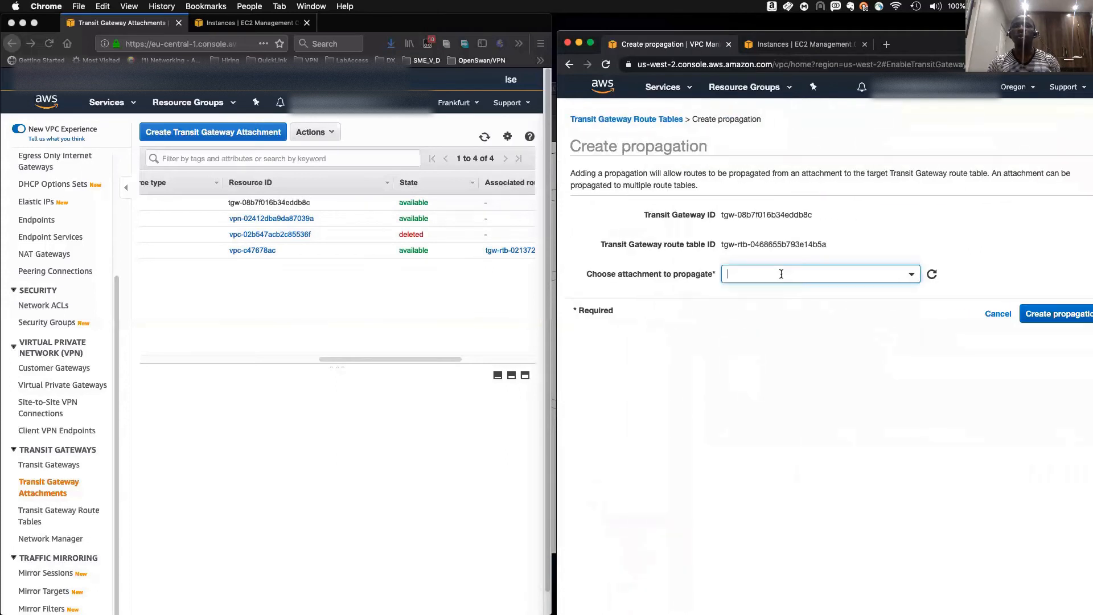
click(845, 389)
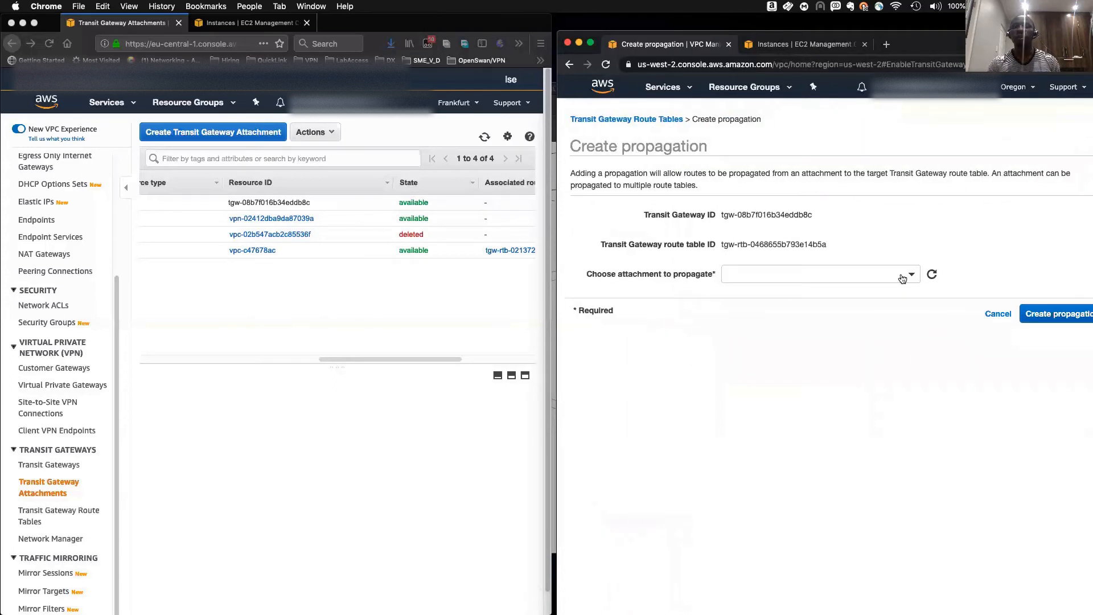
click(995, 314)
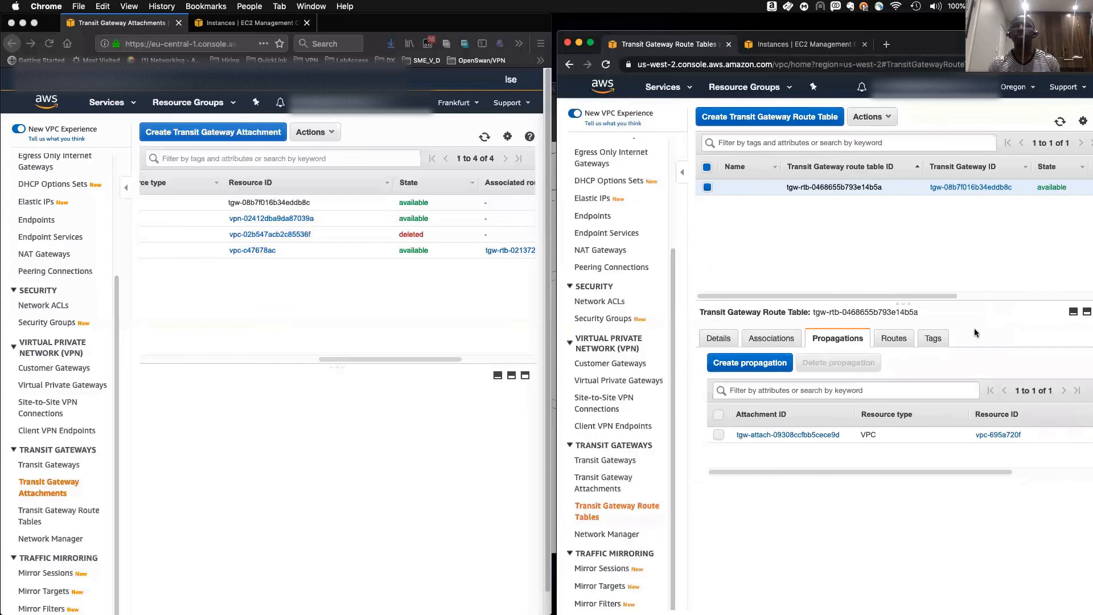
- Review the routes, associations and propagations of the Oregon transit gateway route table
click(887, 343)
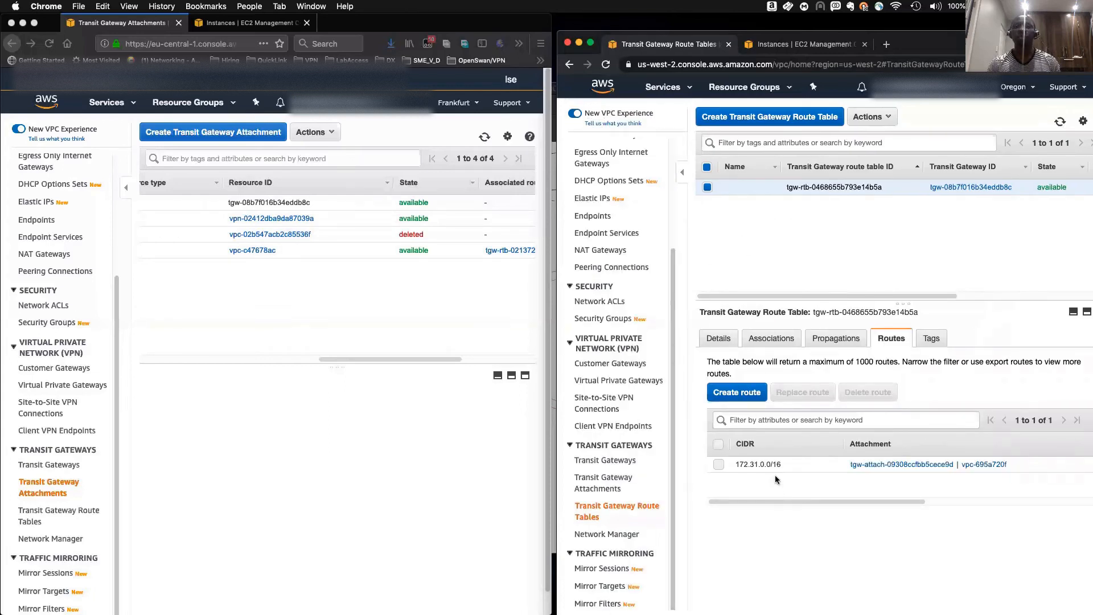
click(773, 341)
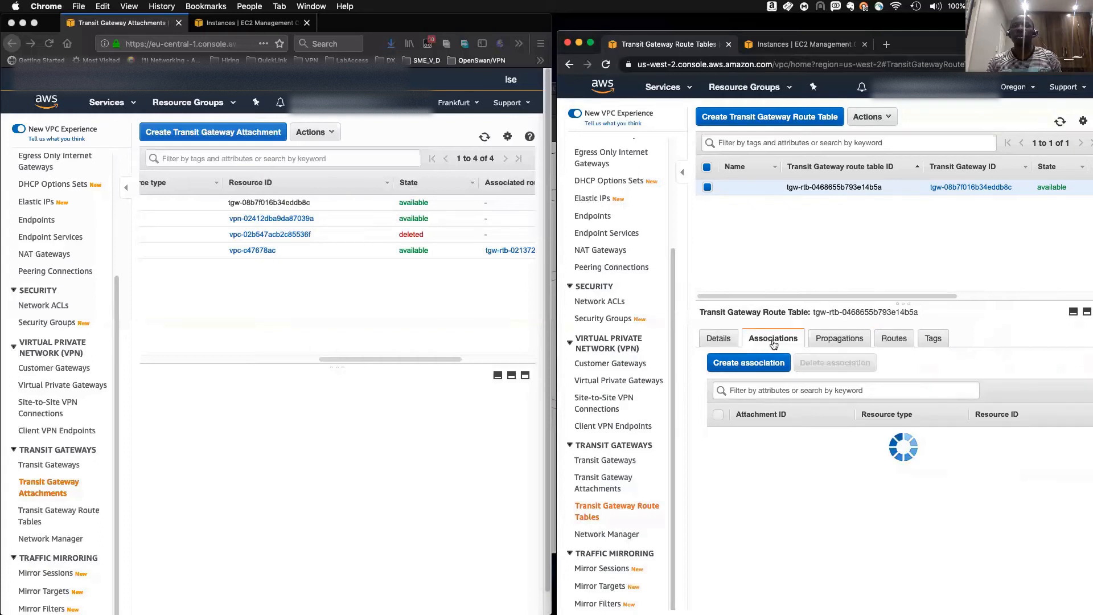
click(840, 339)
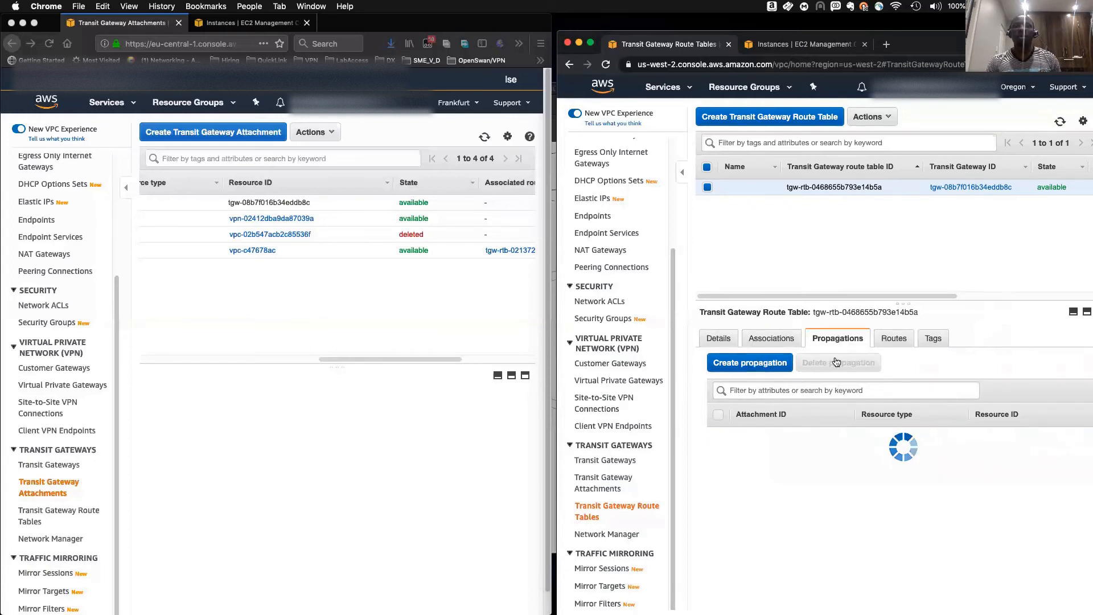
click(891, 339)
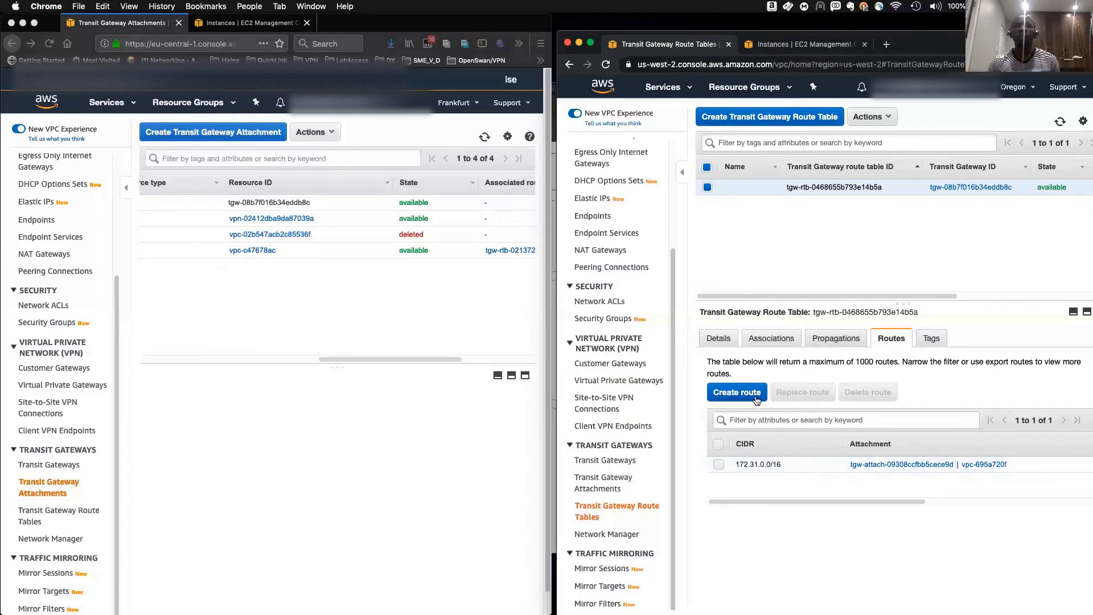
- Create a static route 10.0.0.0/16 in the Oregon route table through peering attachment tgw-attach-01982707ee7c8389c
click(734, 396)
click(754, 266)
text(10.0.0.0/1)
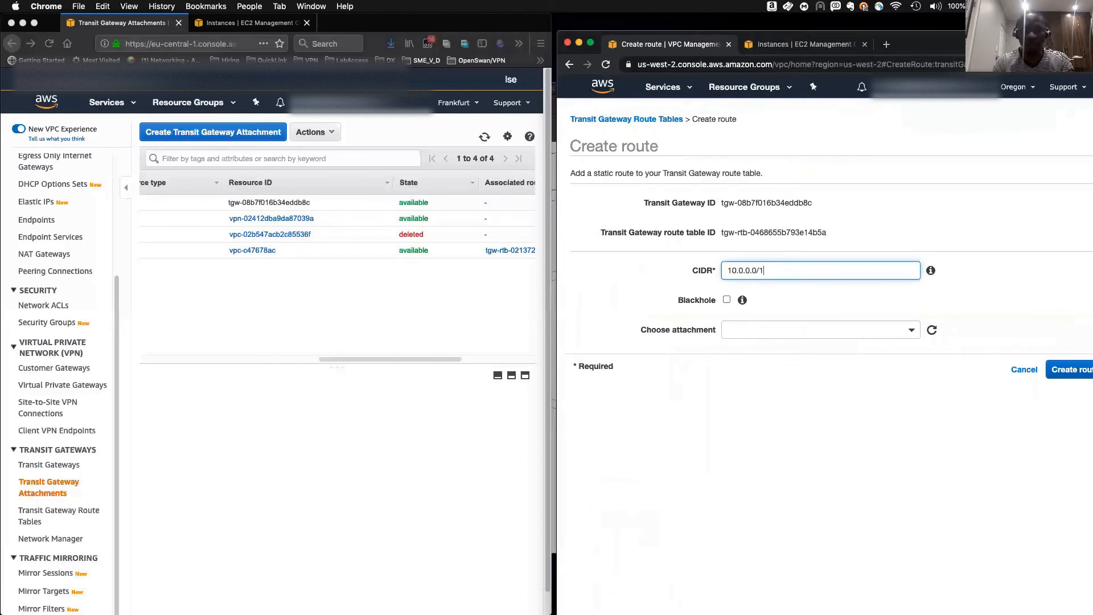
text(6)
click(763, 330)
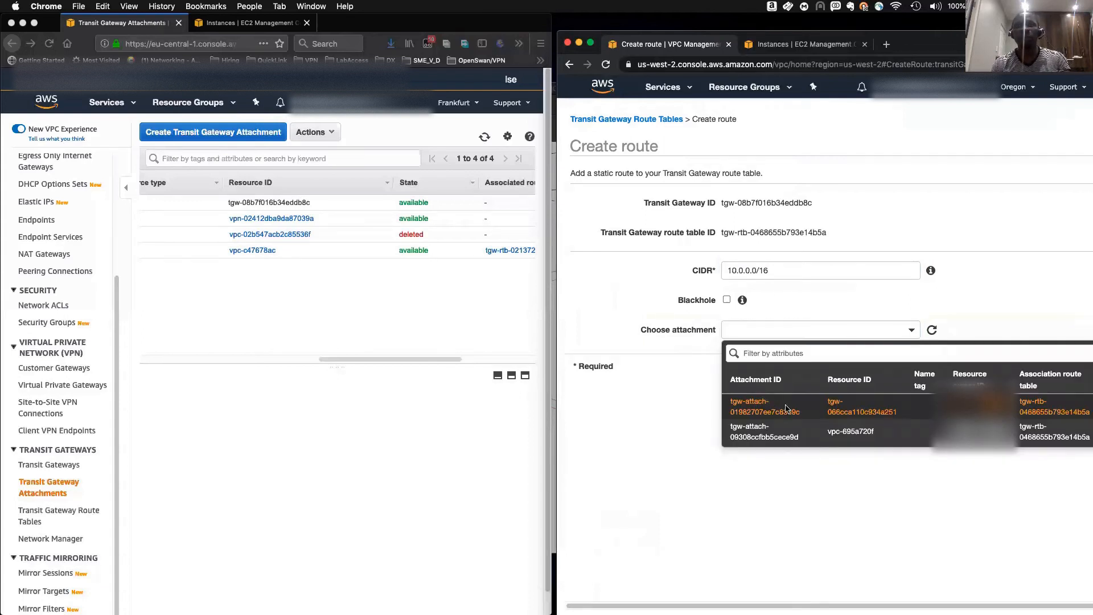
click(785, 409)
click(1069, 370)
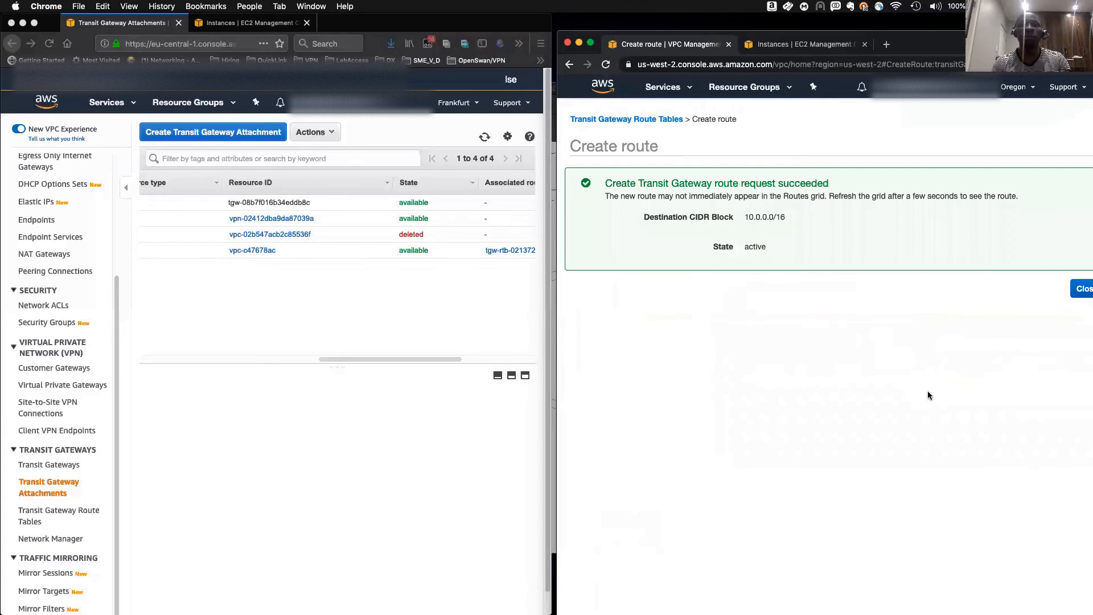
click(1076, 290)
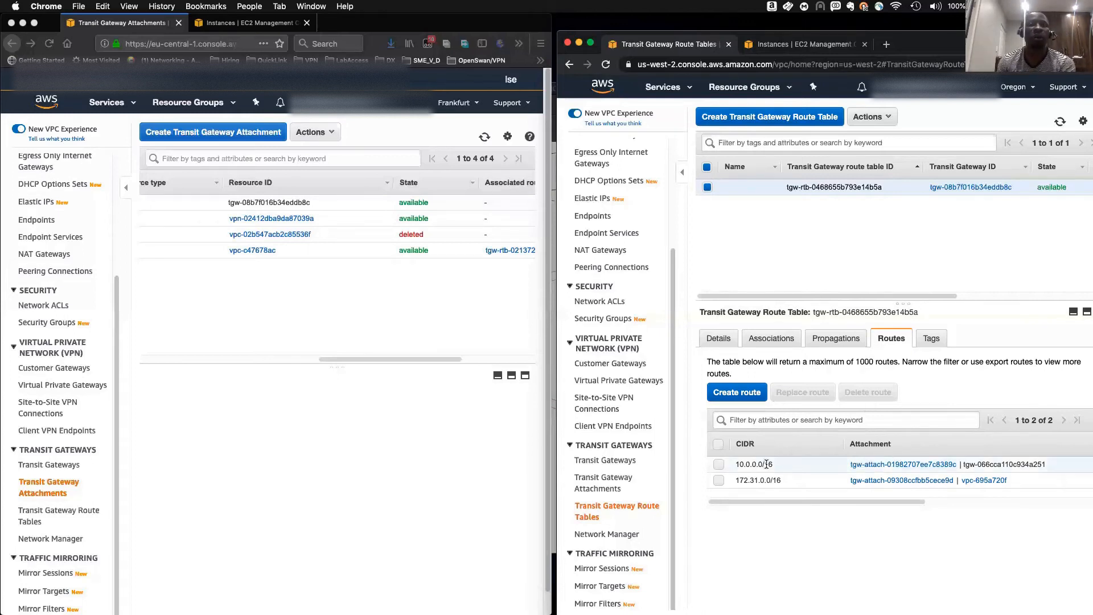
- Inspect the Oregon route table's routes, including their route types and states
drag(752, 464, 735, 464)
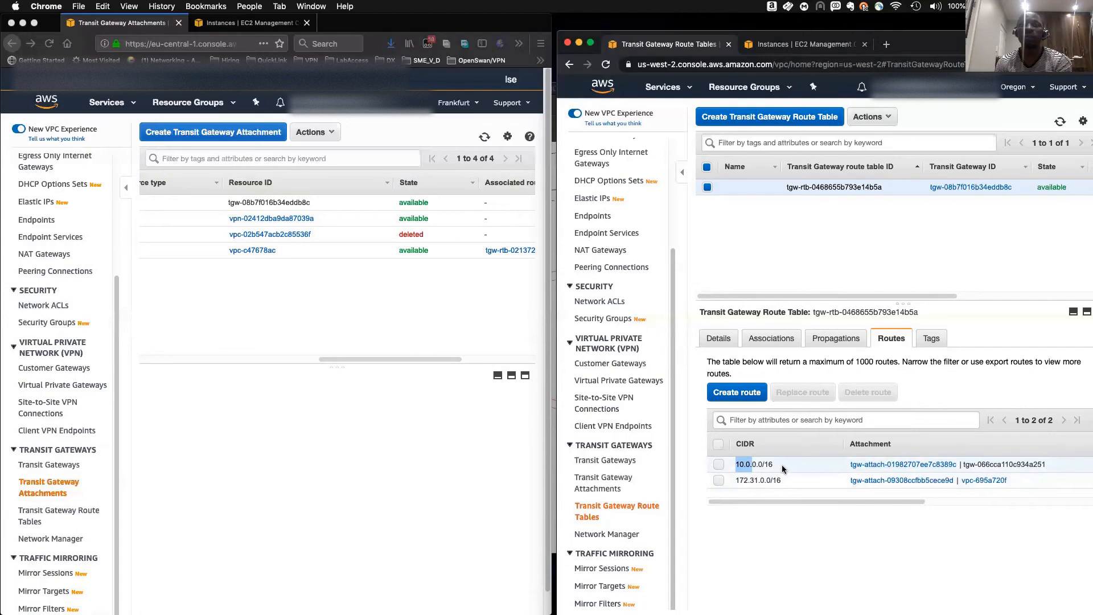
drag(775, 465, 744, 466)
click(745, 465)
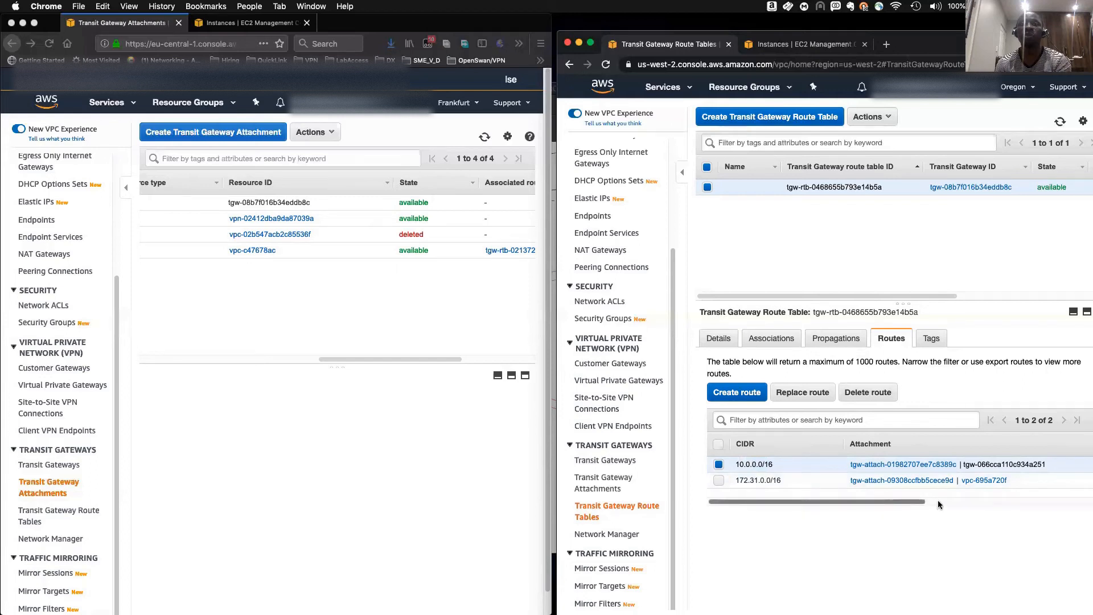
scroll(904, 501, right, 2)
drag(948, 501, 1070, 500)
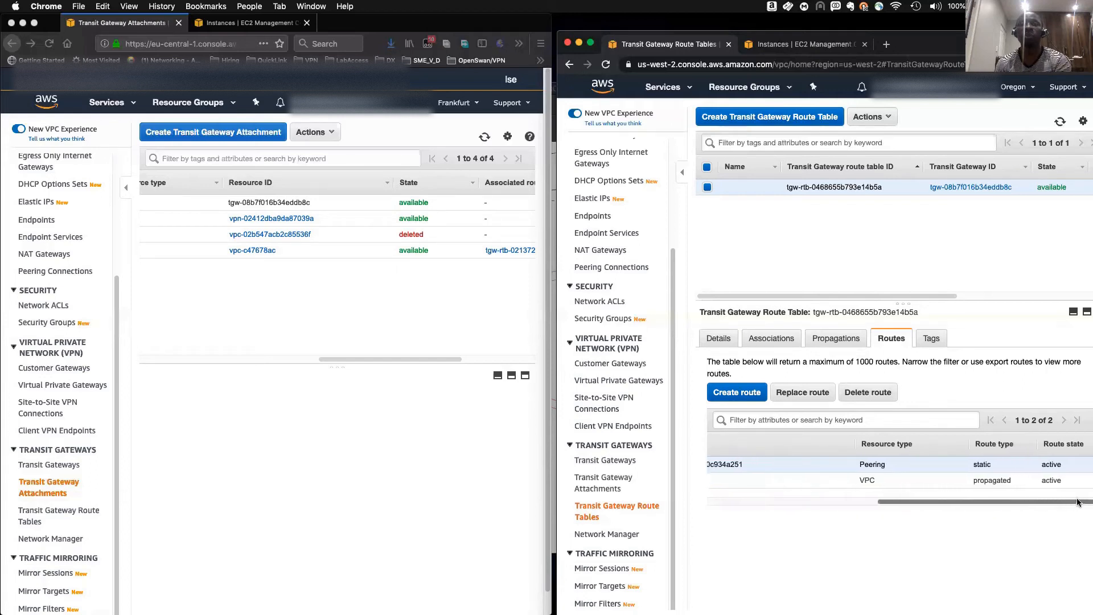
drag(955, 501, 773, 504)
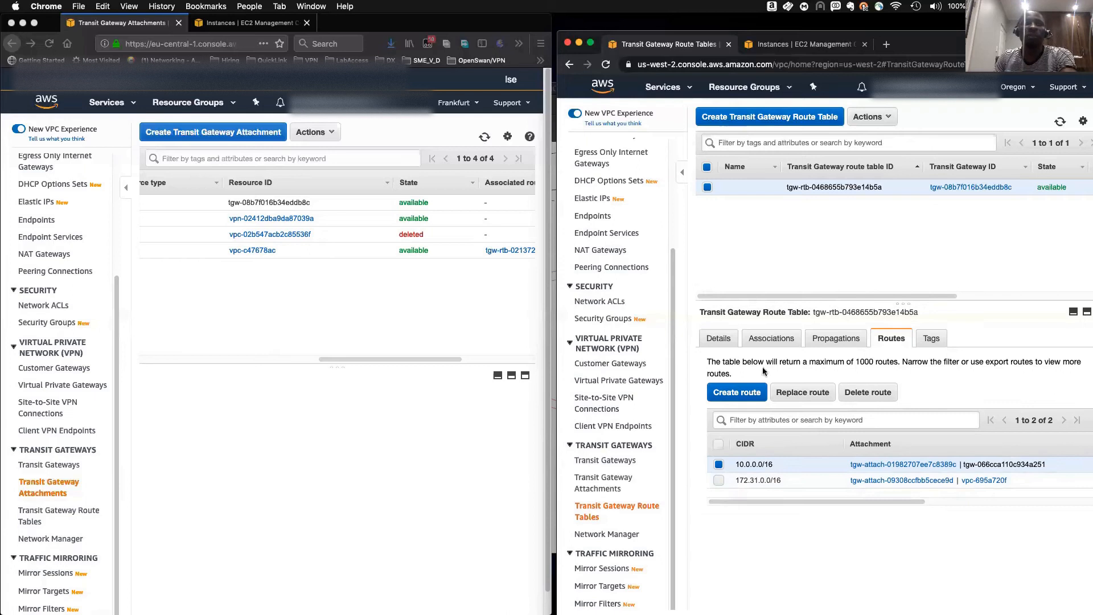
- Open the Frankfurt transit gateway route tables and filter the list for master
click(56, 514)
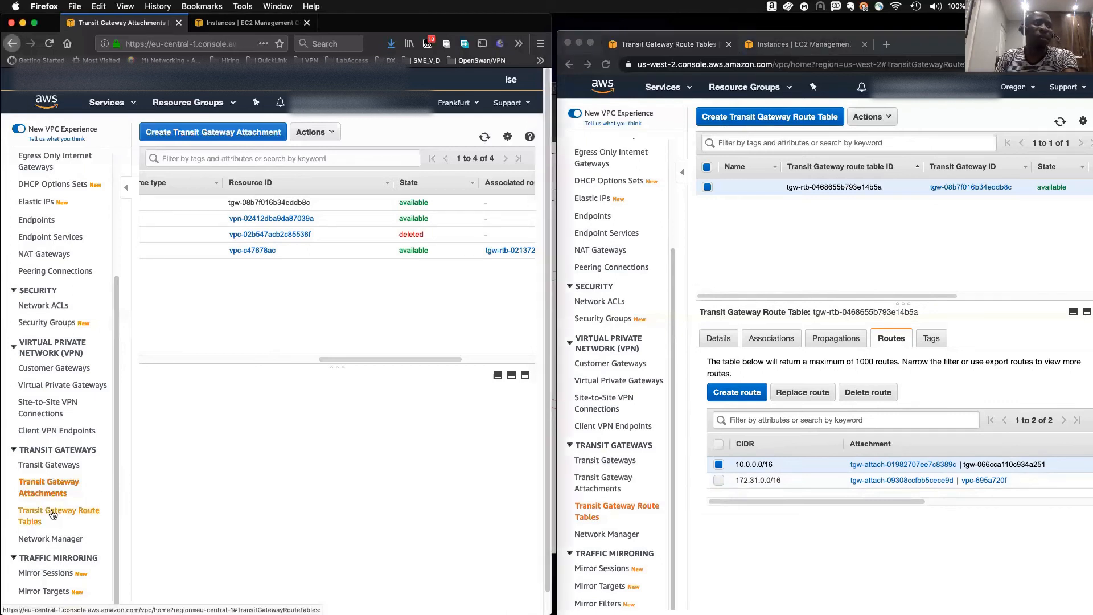
click(53, 514)
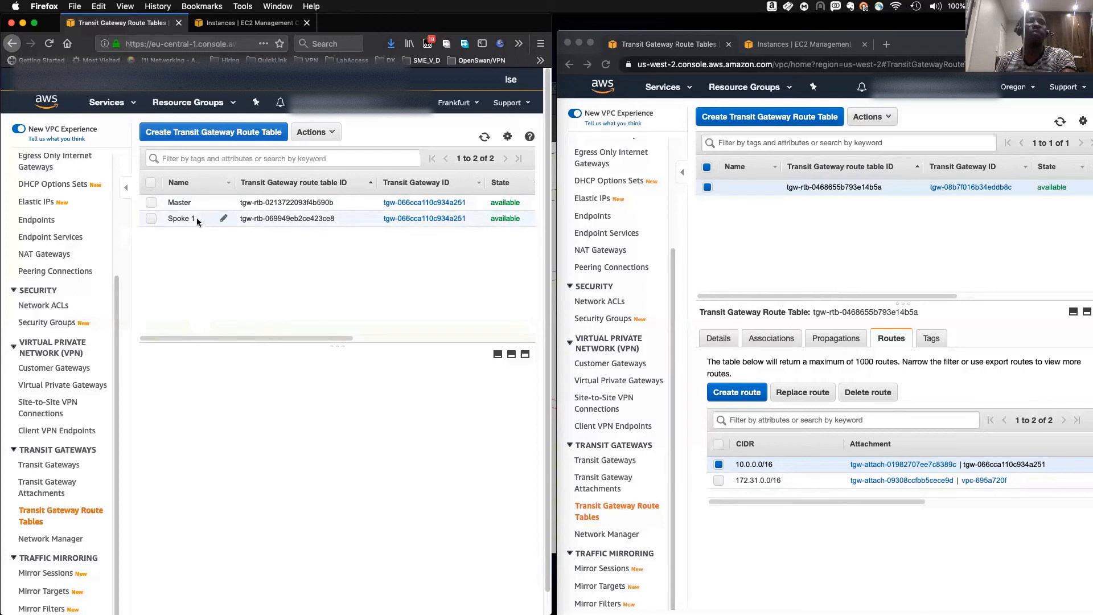
click(200, 161)
text(,aster)
key(BackSpace)
key(BackSpace)
key(BackSpace)
key(BackSpace)
key(BackSpace)
text(master)
key(Return)
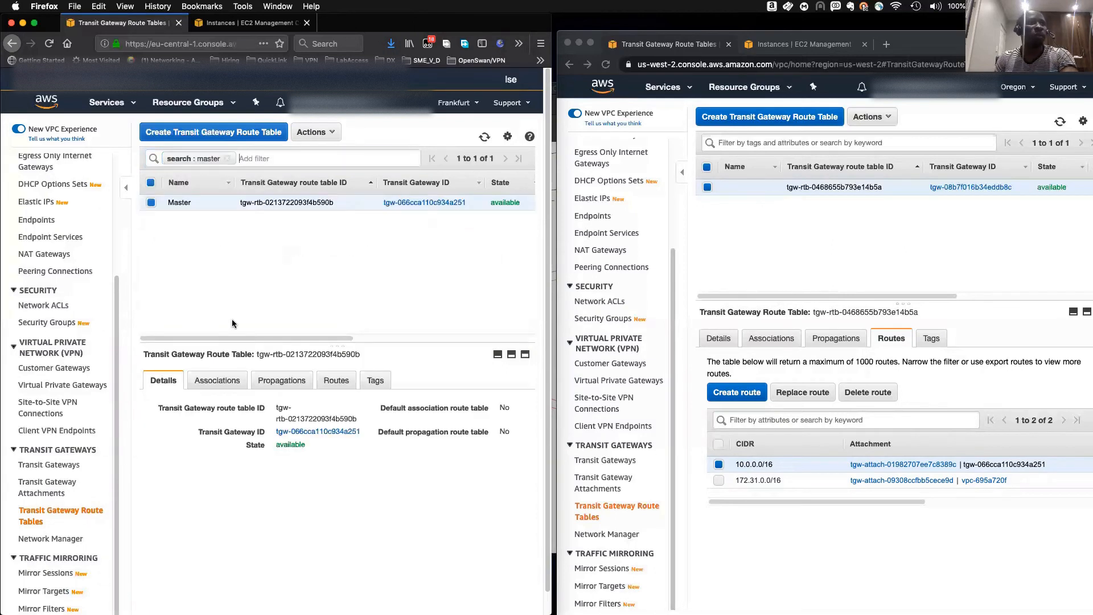
- Review the Frankfurt Master route table's associations, routes and propagations
click(218, 382)
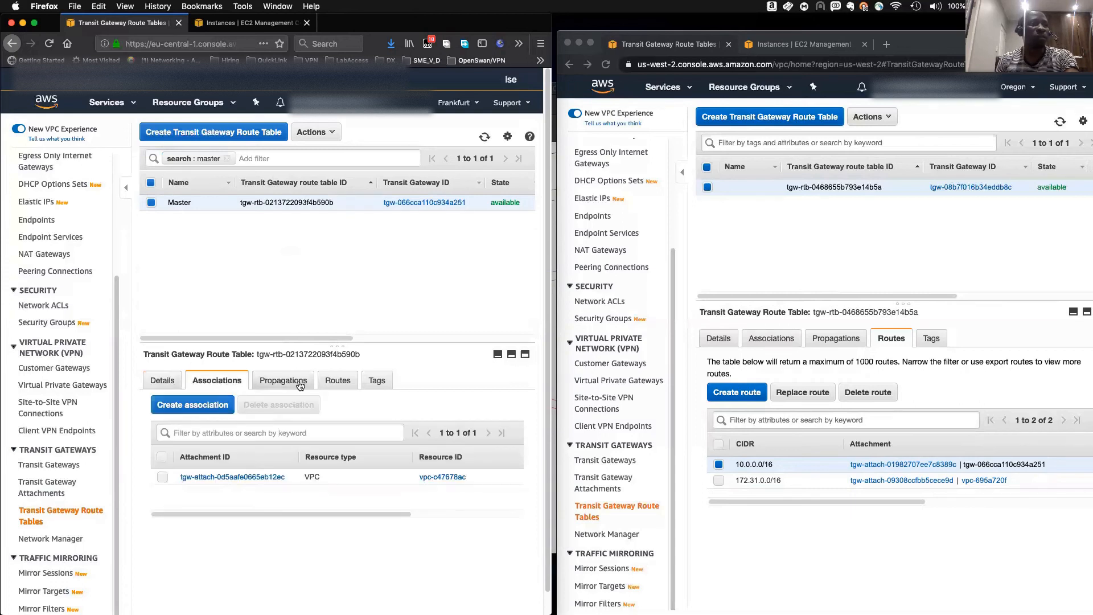
click(326, 383)
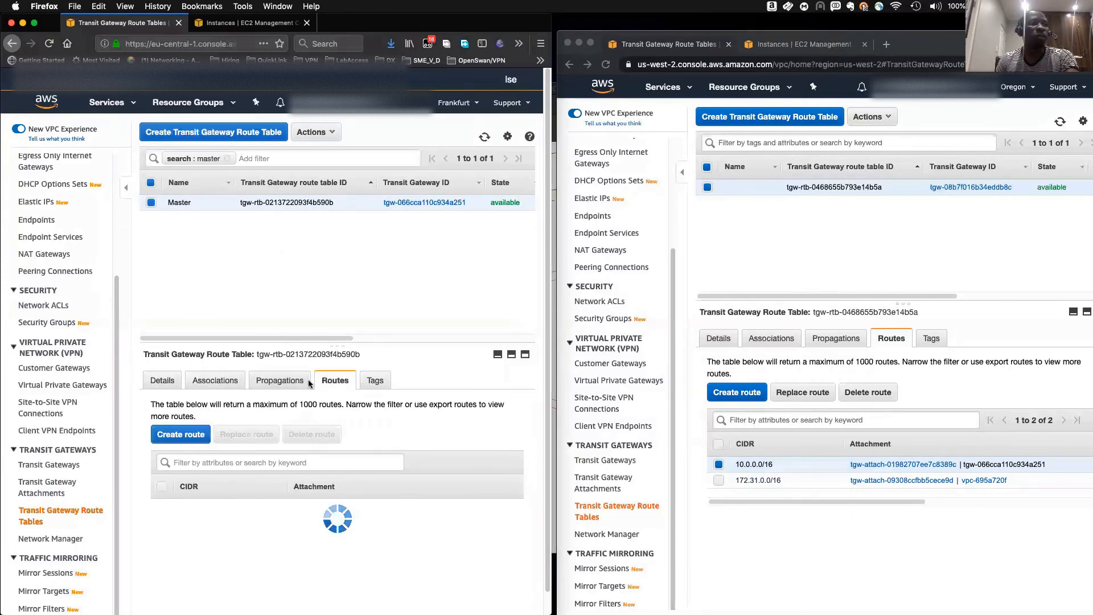
click(279, 381)
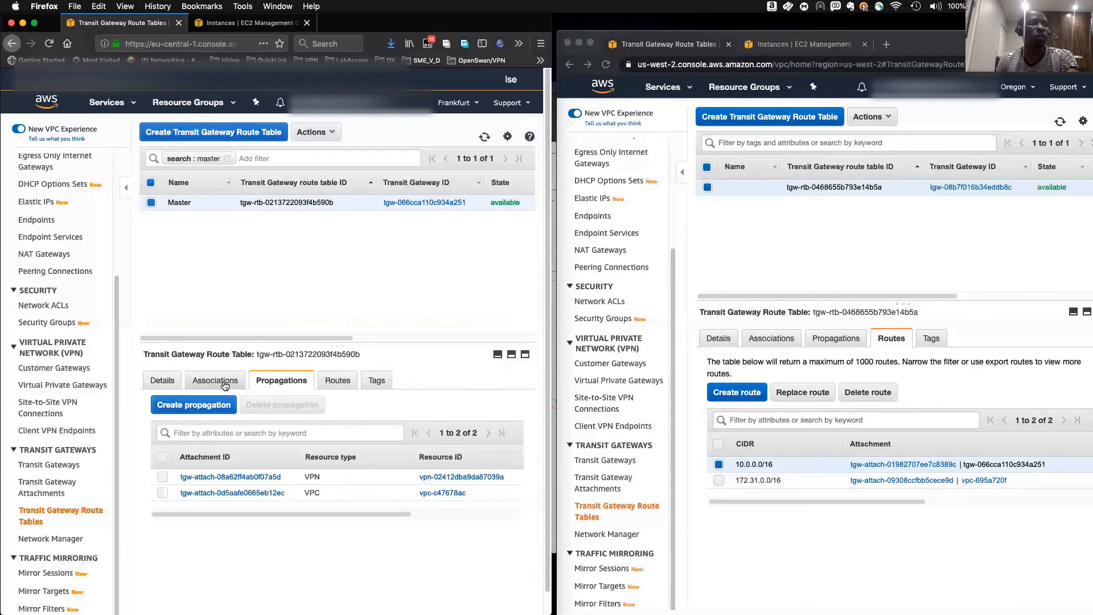
- Associate peering attachment tgw-attach-01982707ee7c8389c with the Frankfurt Master route table
click(239, 385)
click(202, 405)
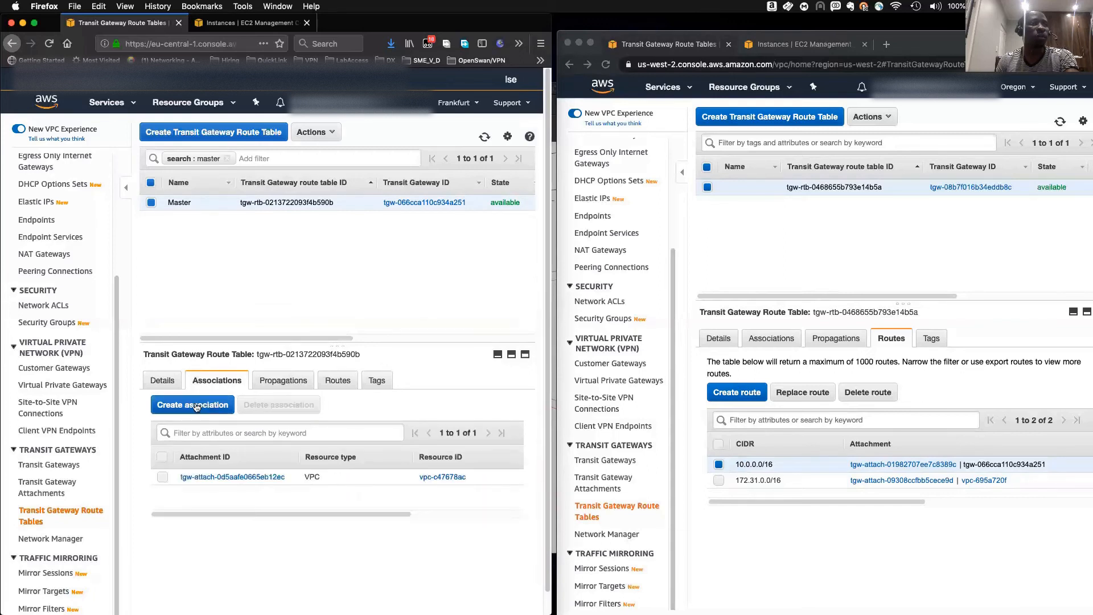
click(181, 287)
scroll(205, 395, right, 1)
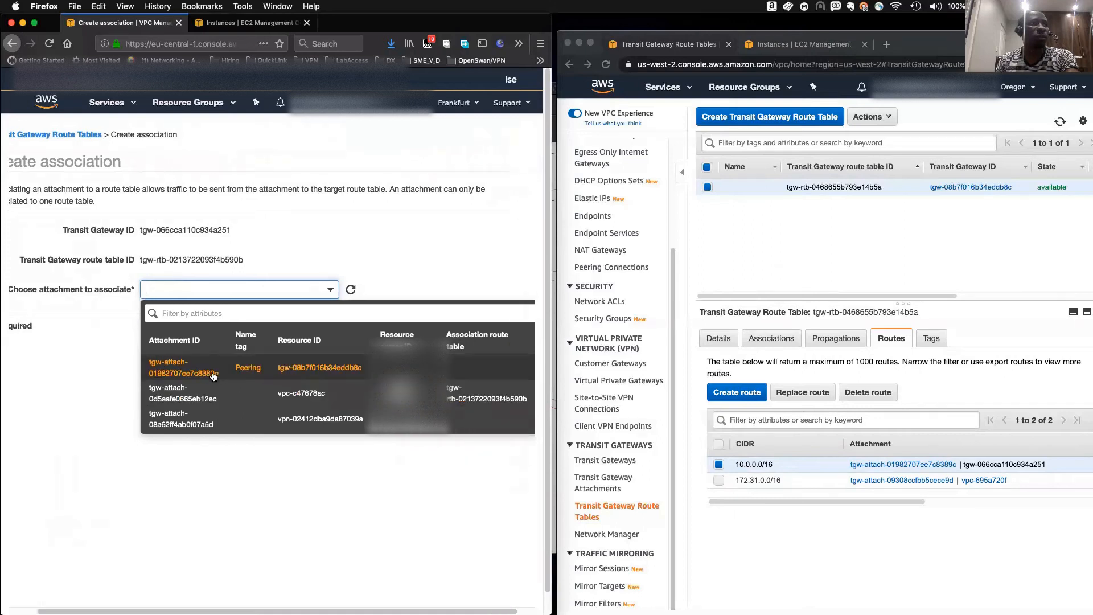
click(211, 371)
click(459, 333)
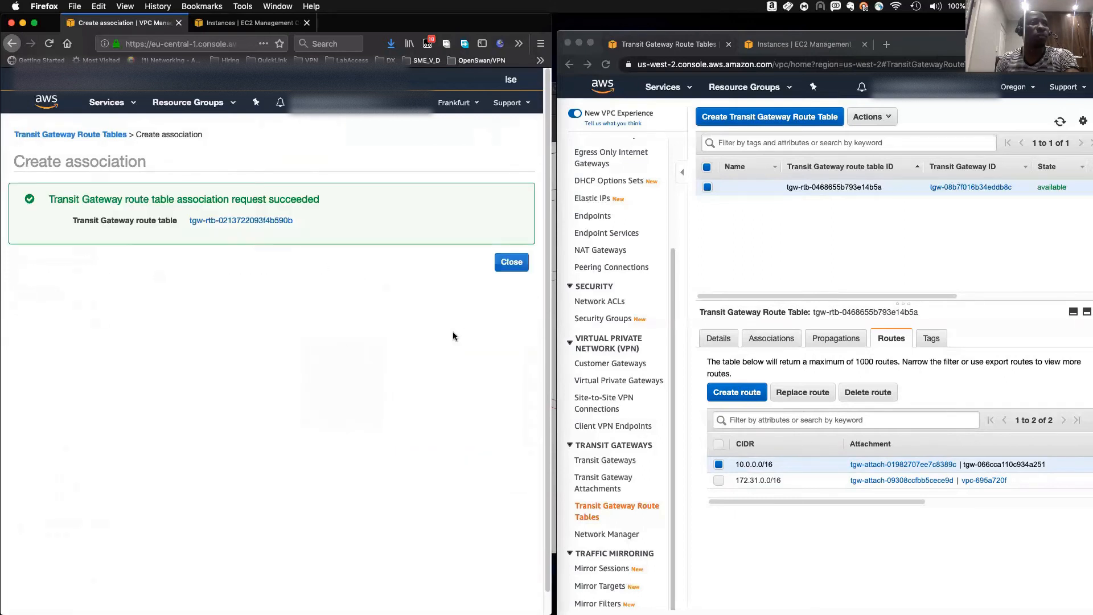
click(512, 261)
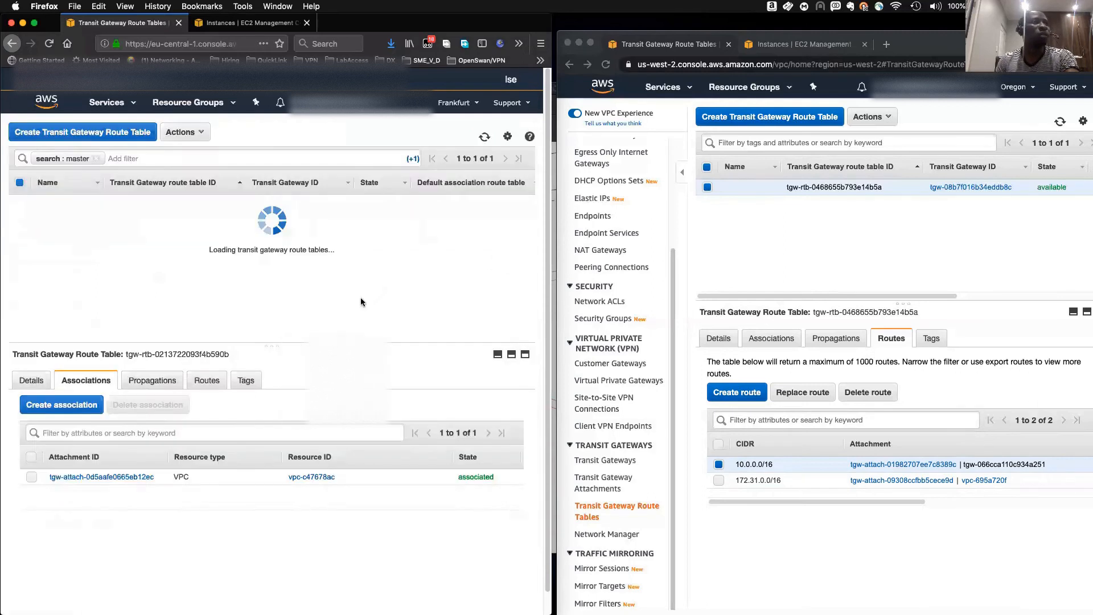
- Create a static route 172.31.0.0/16 in the Frankfurt Master route table through peering attachment tgw-attach-01982707ee7c8389c
click(283, 381)
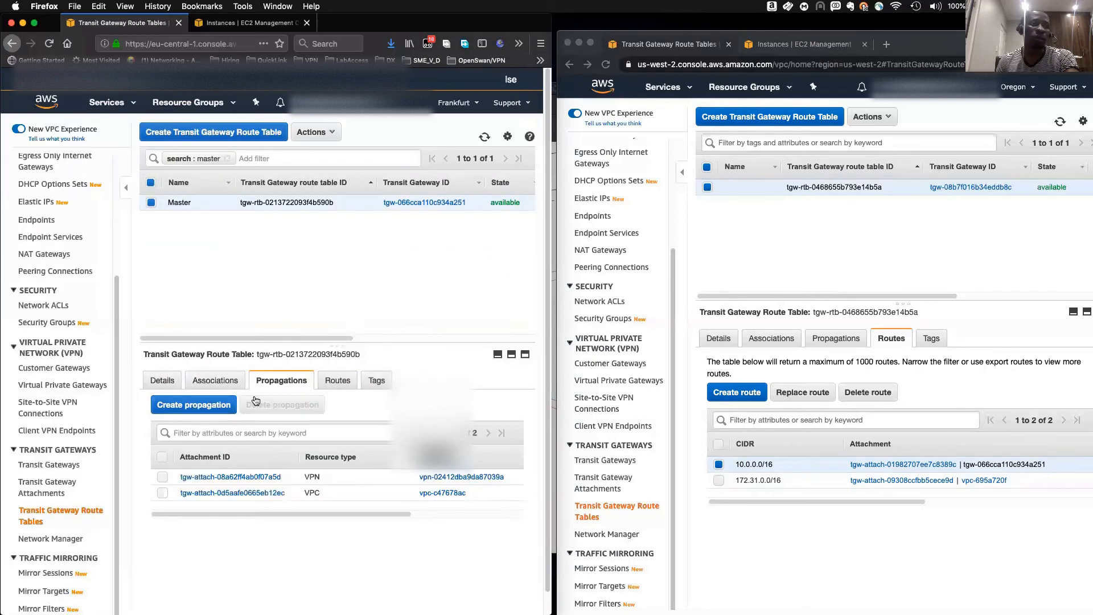
click(334, 388)
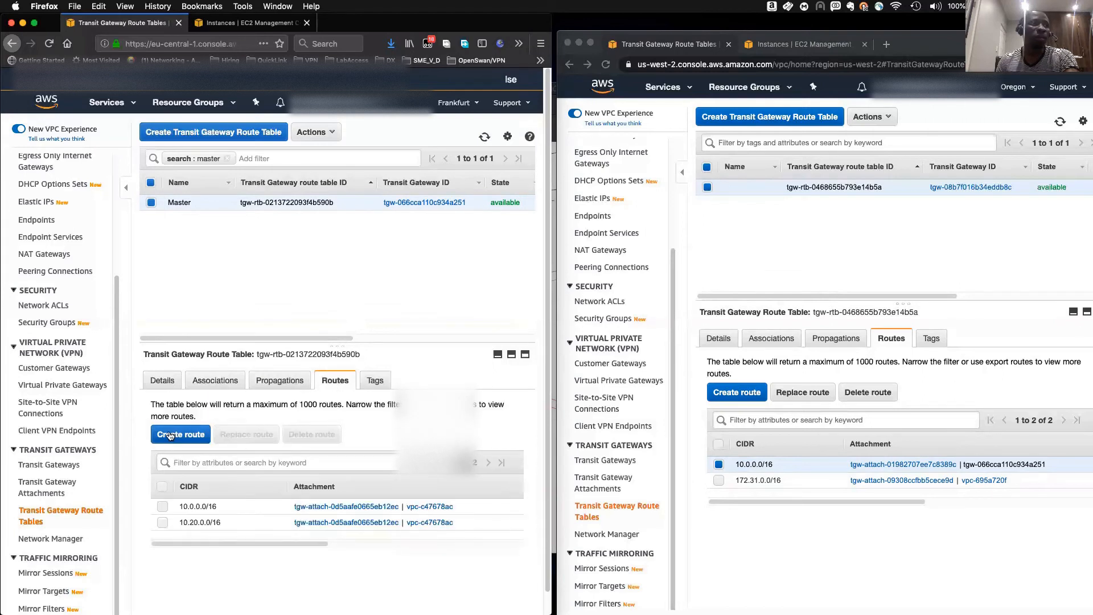
click(186, 433)
click(196, 343)
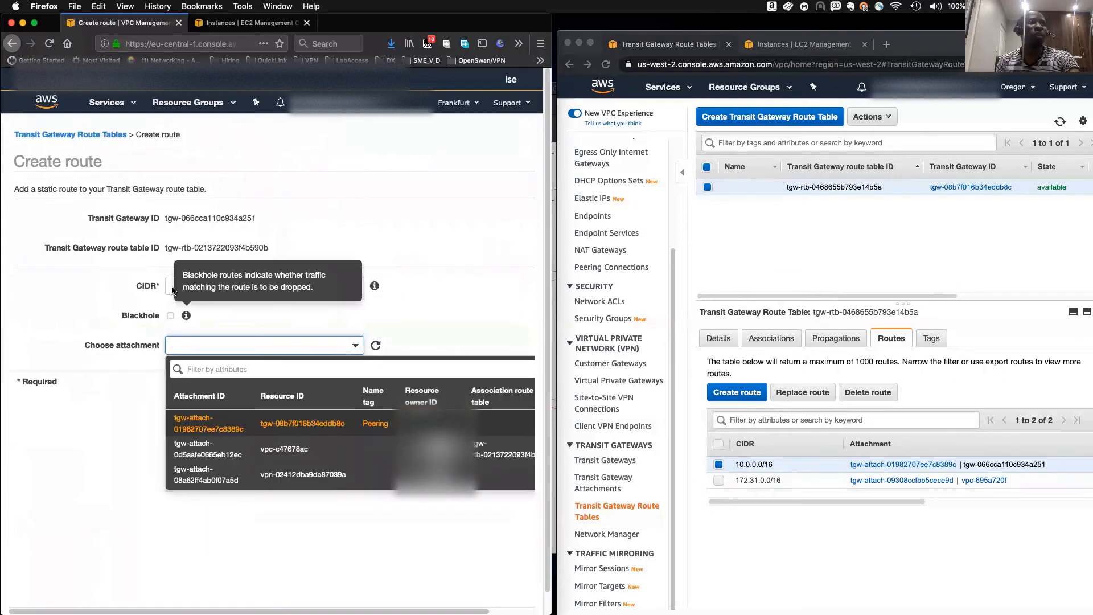
click(168, 286)
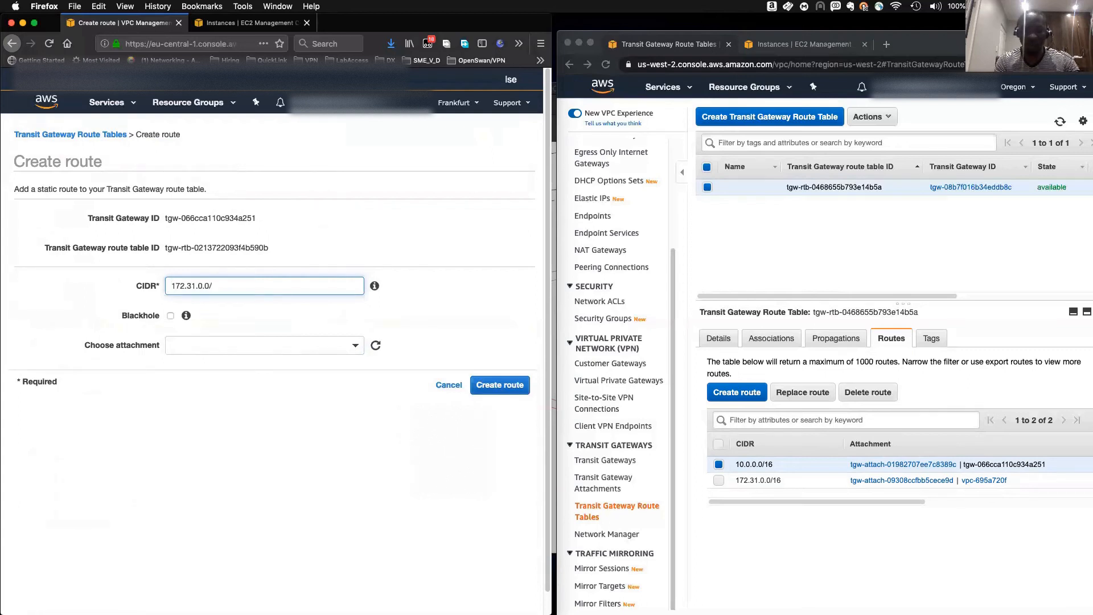
click(190, 349)
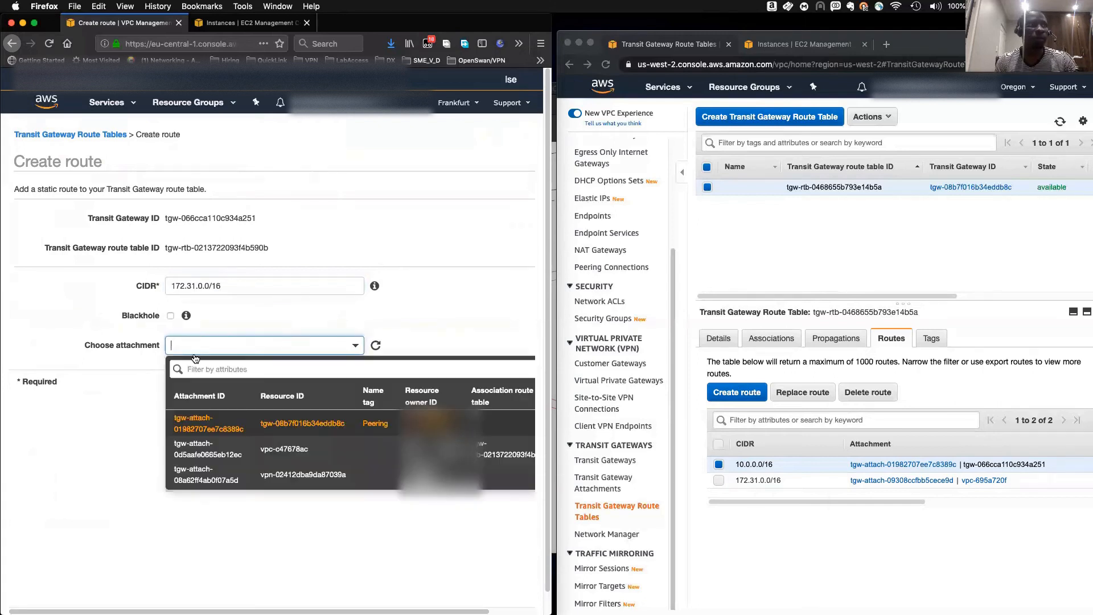
click(328, 424)
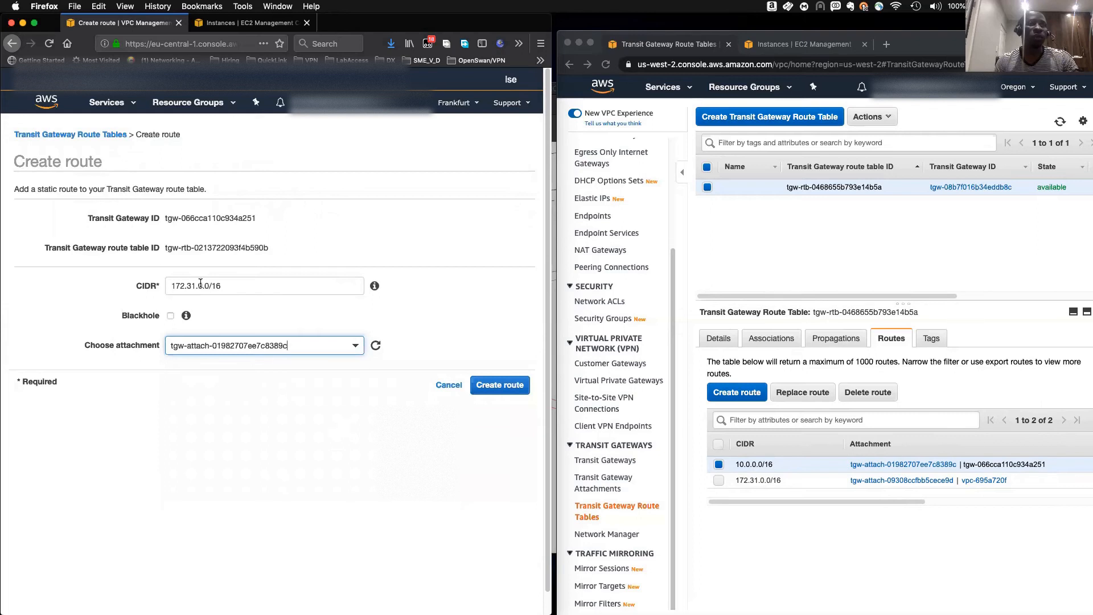
click(500, 384)
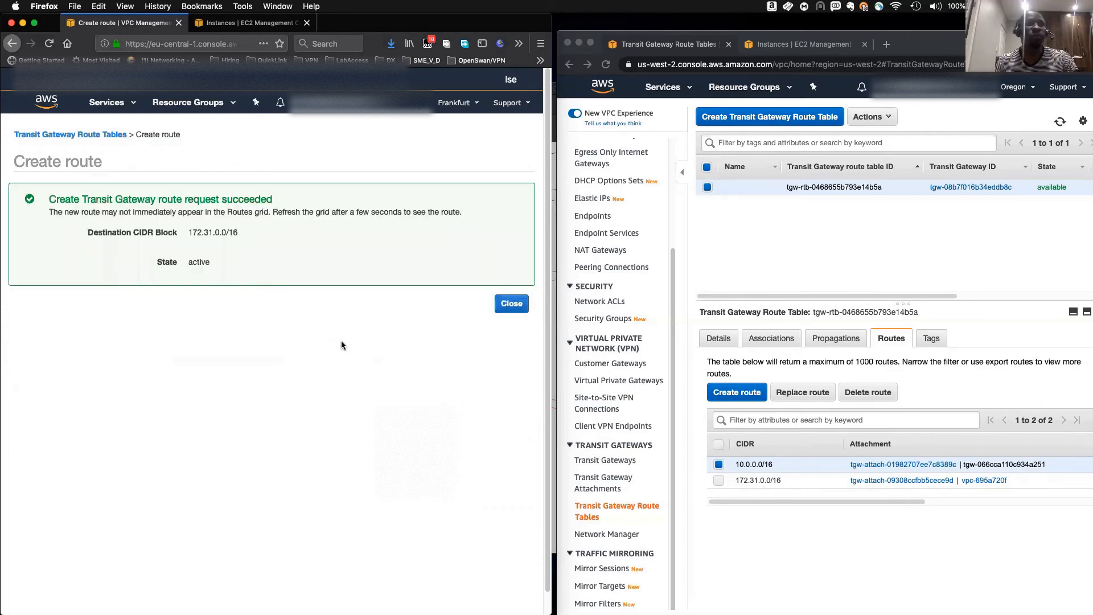
click(511, 307)
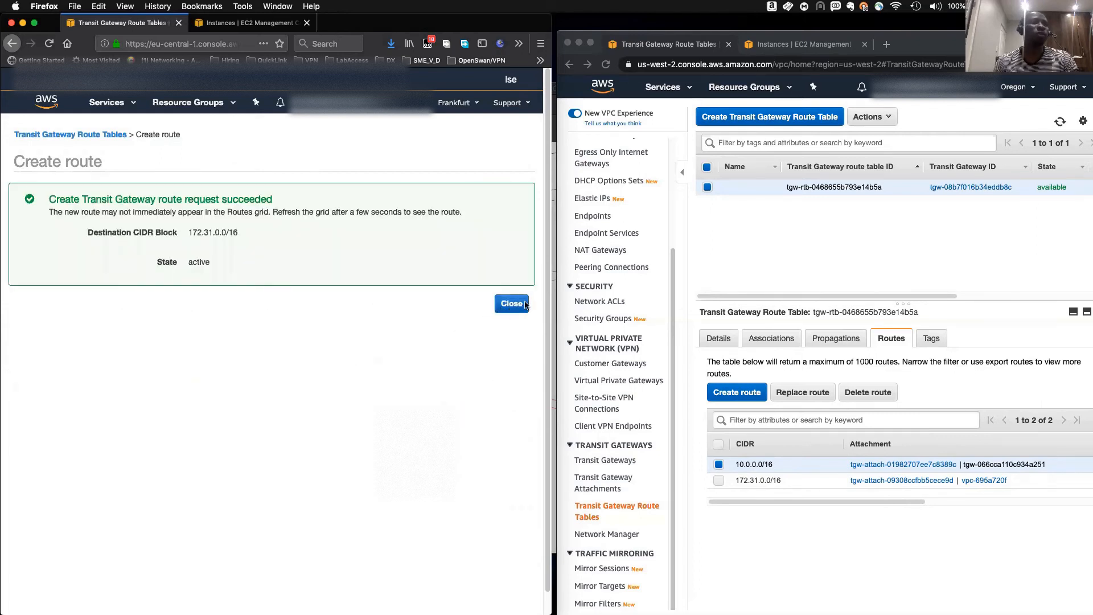
- Create a static route 8.8.8.8/32 in the Oregon transit gateway route table through peering attachment tgw-attach-01982707ee7c8389c
click(737, 392)
click(756, 268)
text(8.8.8.8/32)
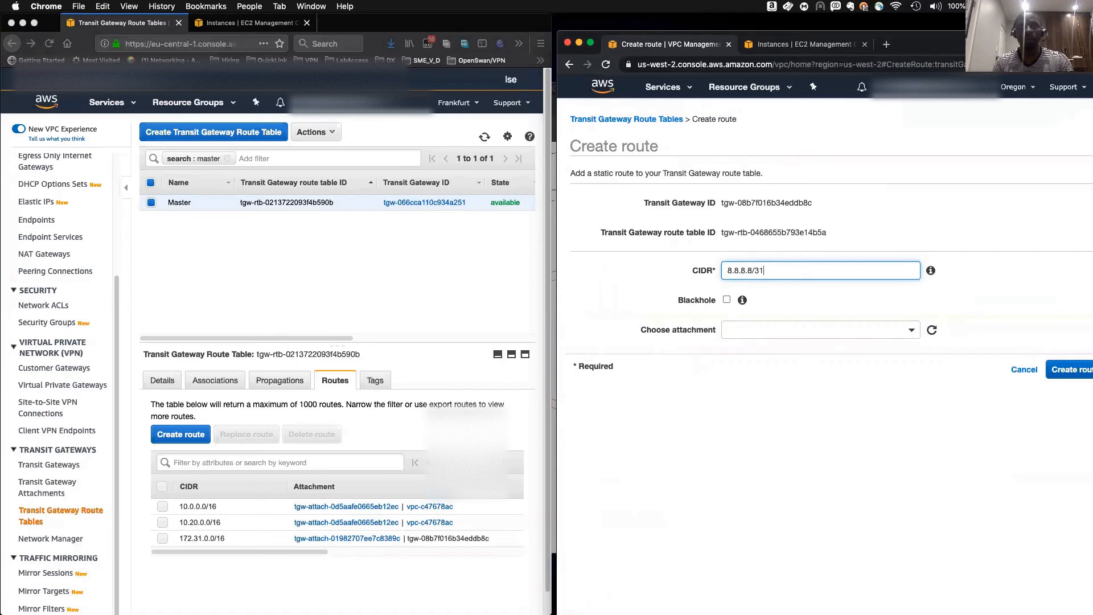
click(788, 328)
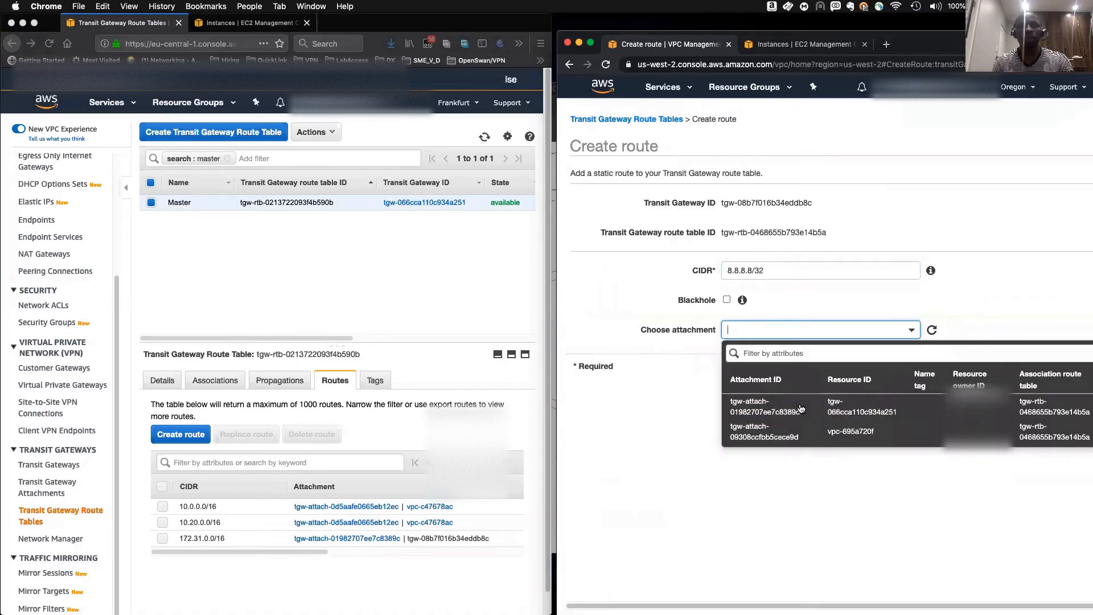
click(806, 408)
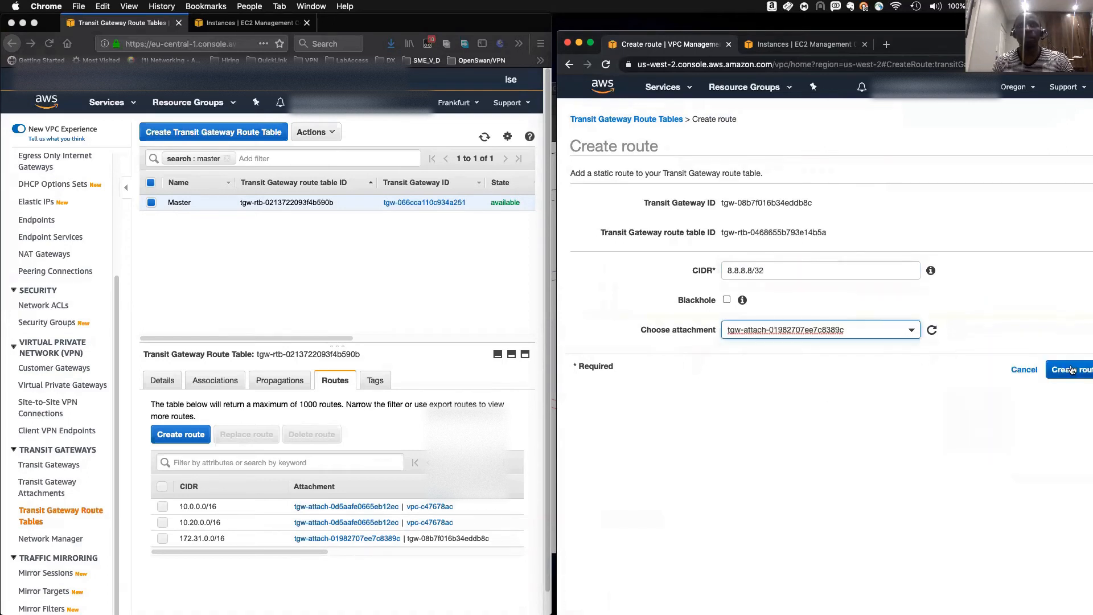
click(1072, 371)
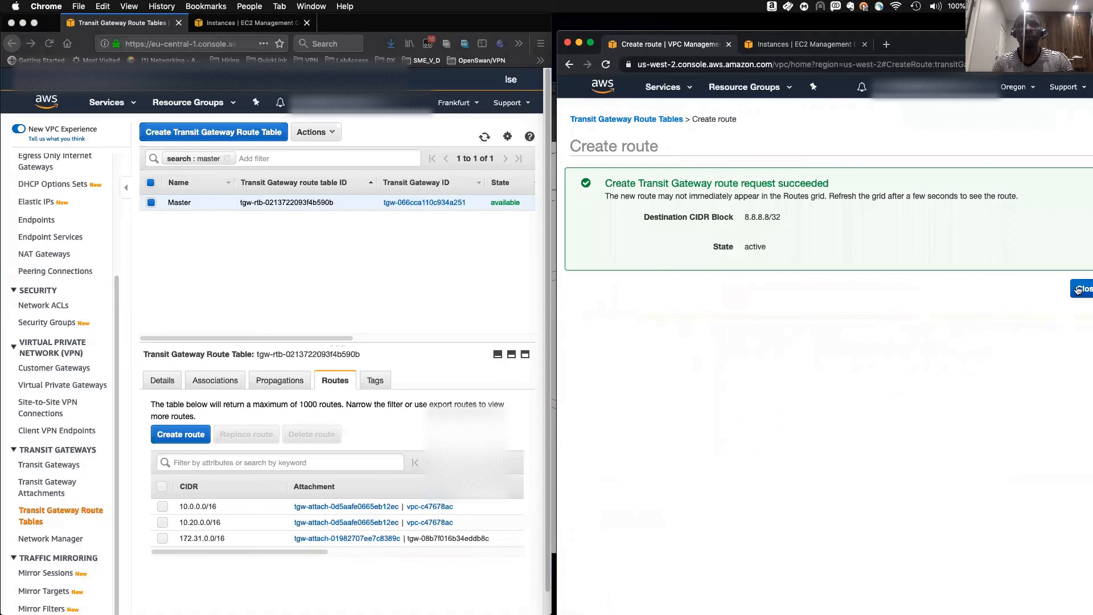
click(1079, 289)
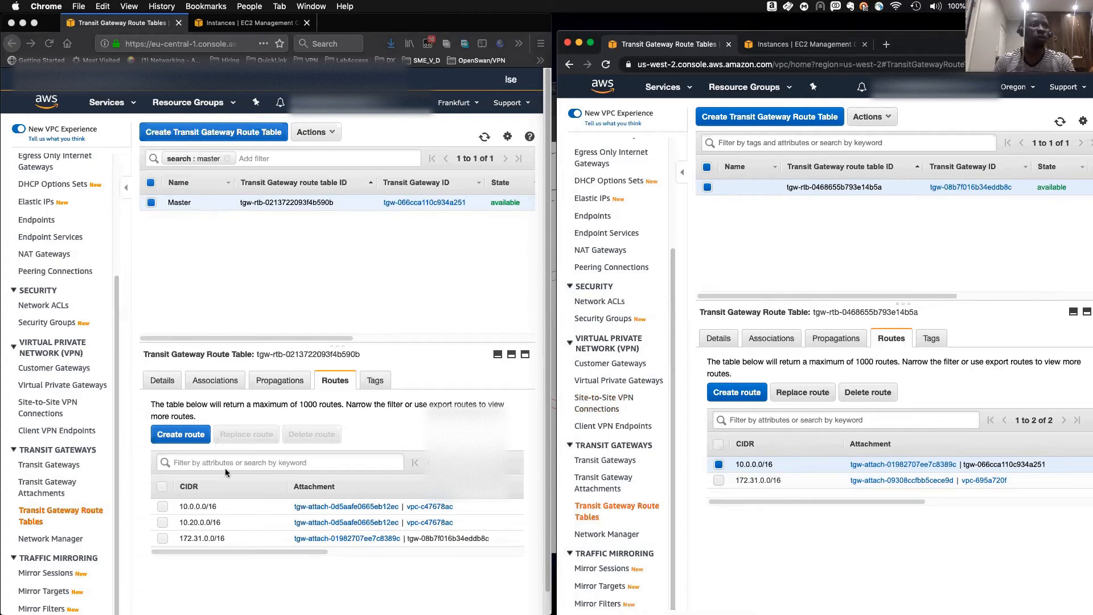
- Create a static route 8.8.8.8/32 in the Frankfurt Master route table through VPC attachment tgw-attach-0d5aafe0665eb12ec
drag(265, 553, 200, 563)
click(168, 439)
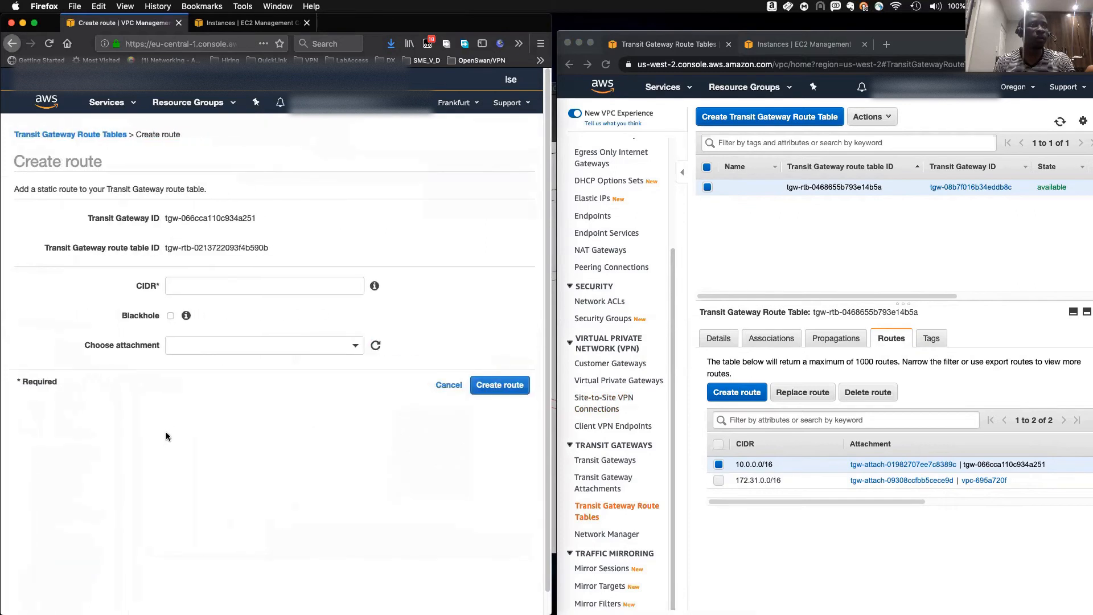
click(200, 290)
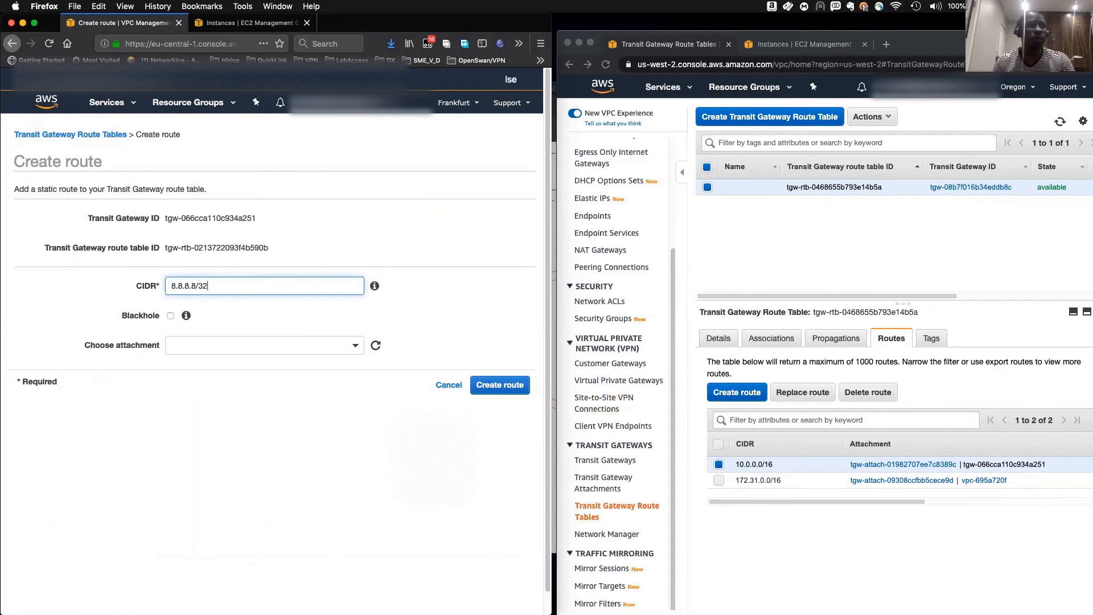
click(217, 341)
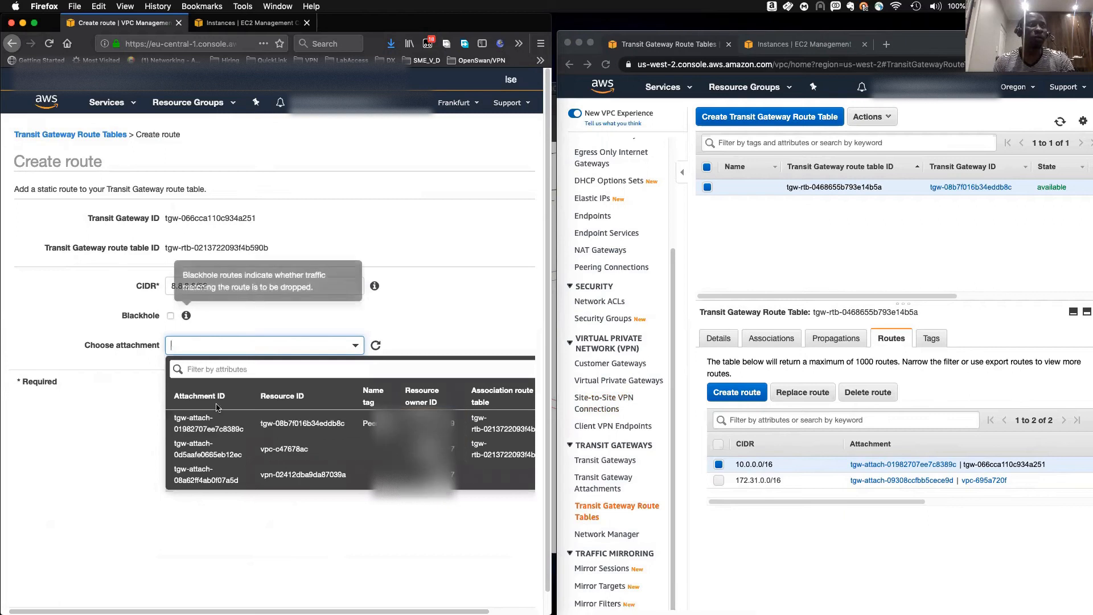
scroll(219, 451, right, 2)
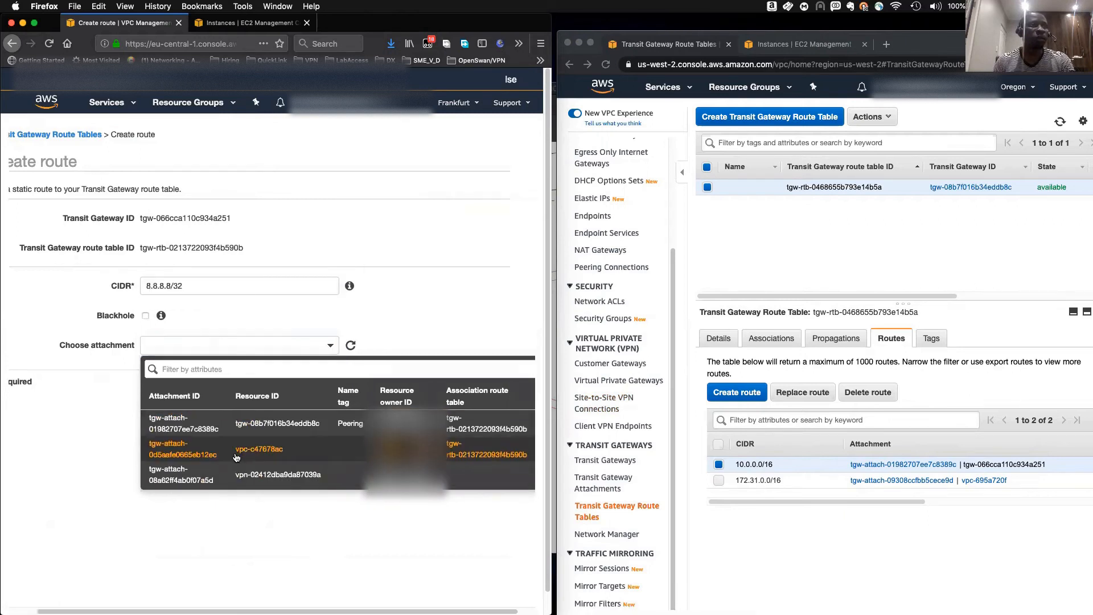
click(232, 451)
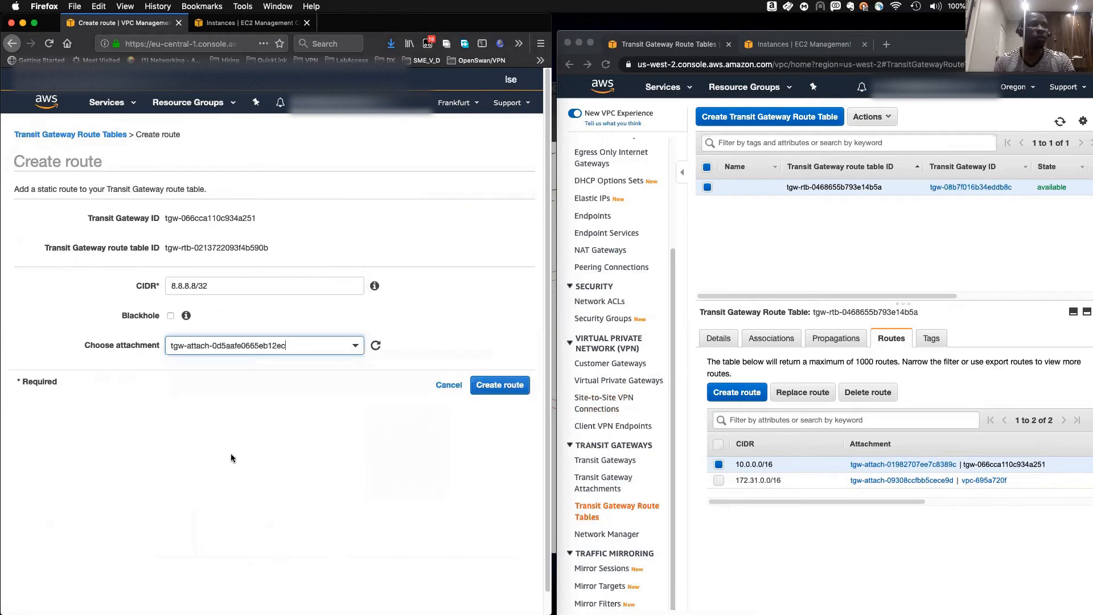
click(488, 383)
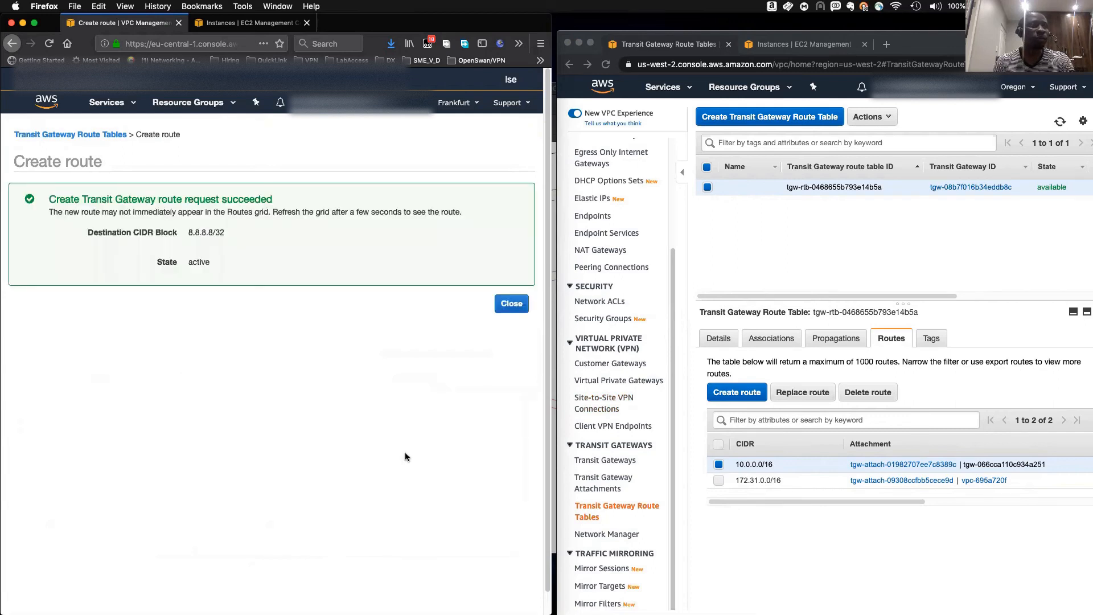
click(511, 304)
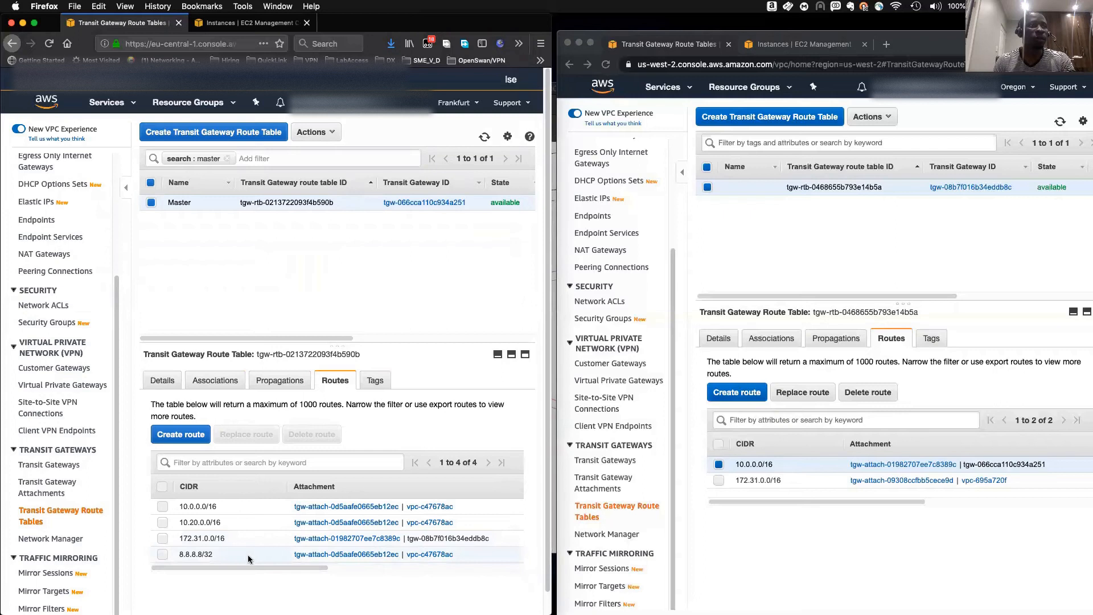
- Refresh and review the routes in both the Frankfurt and Oregon transit gateway route tables
click(181, 537)
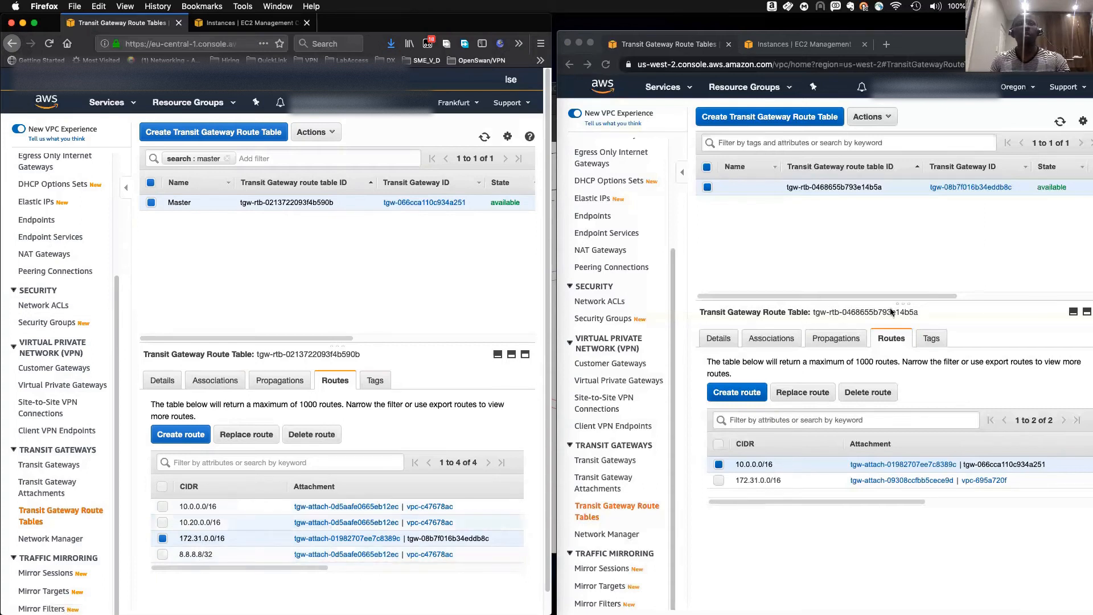
click(807, 294)
drag(794, 293, 852, 296)
click(1060, 121)
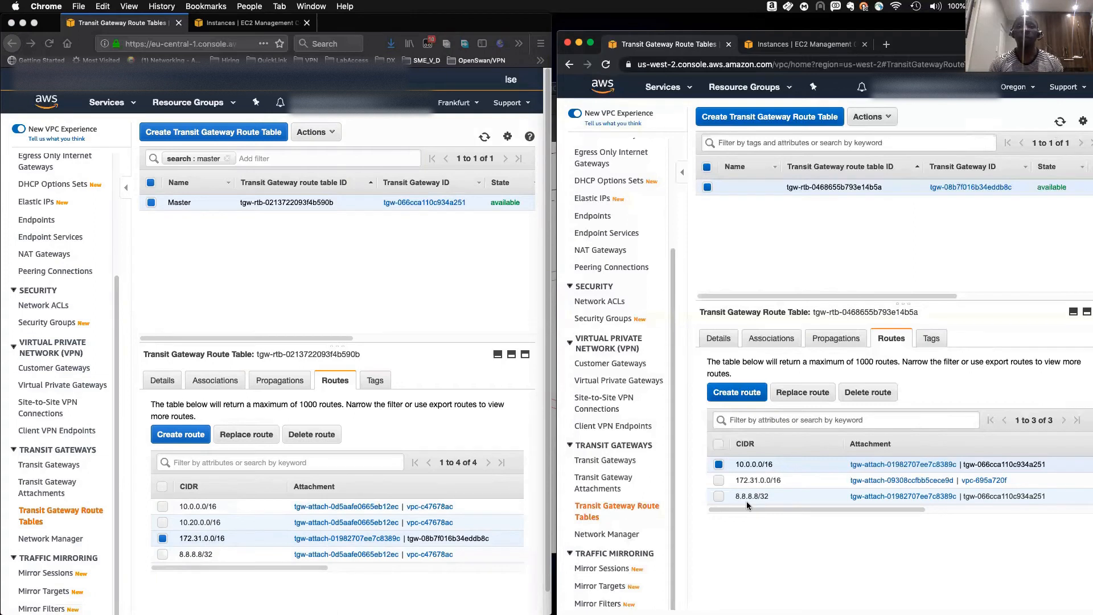
drag(746, 464, 780, 468)
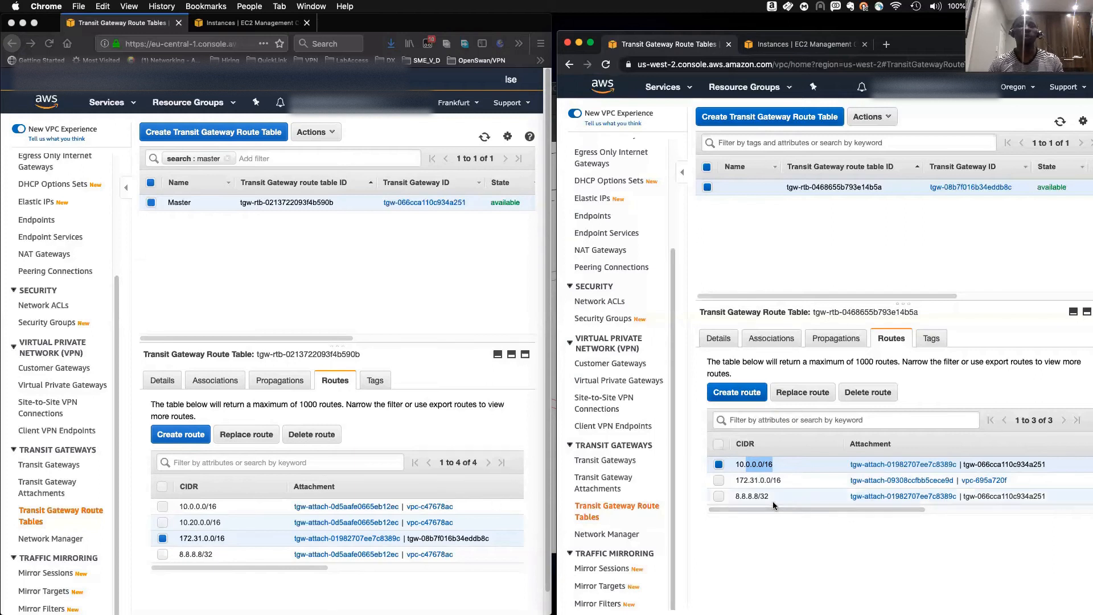
drag(744, 496, 734, 497)
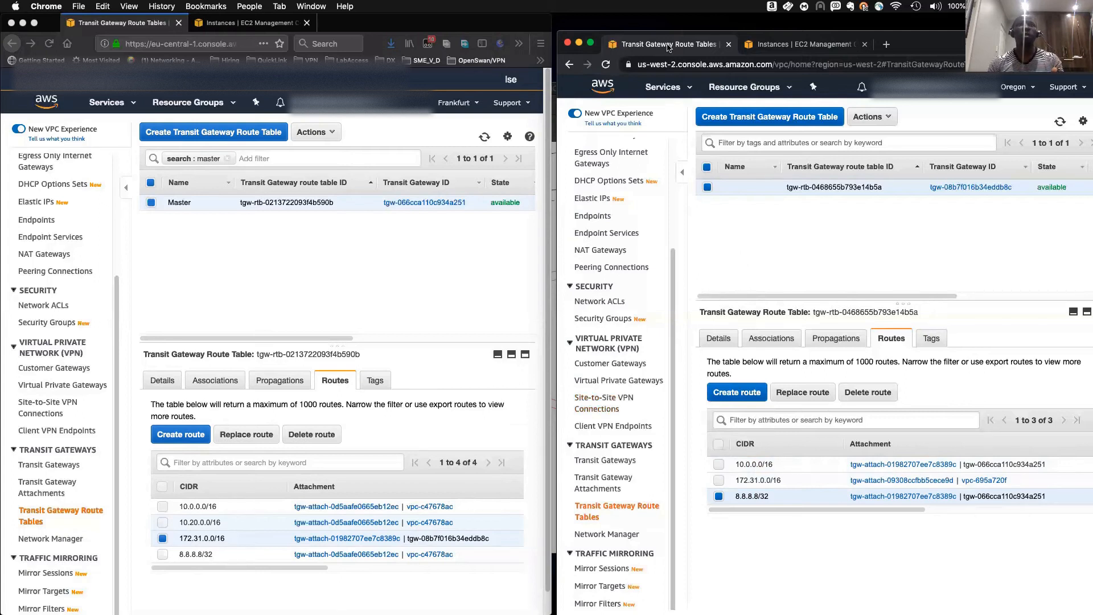
- Find the route table used by the Oregon subnets, rtb-6a6b0b13, and view its routes
scroll(603, 265, up, 5)
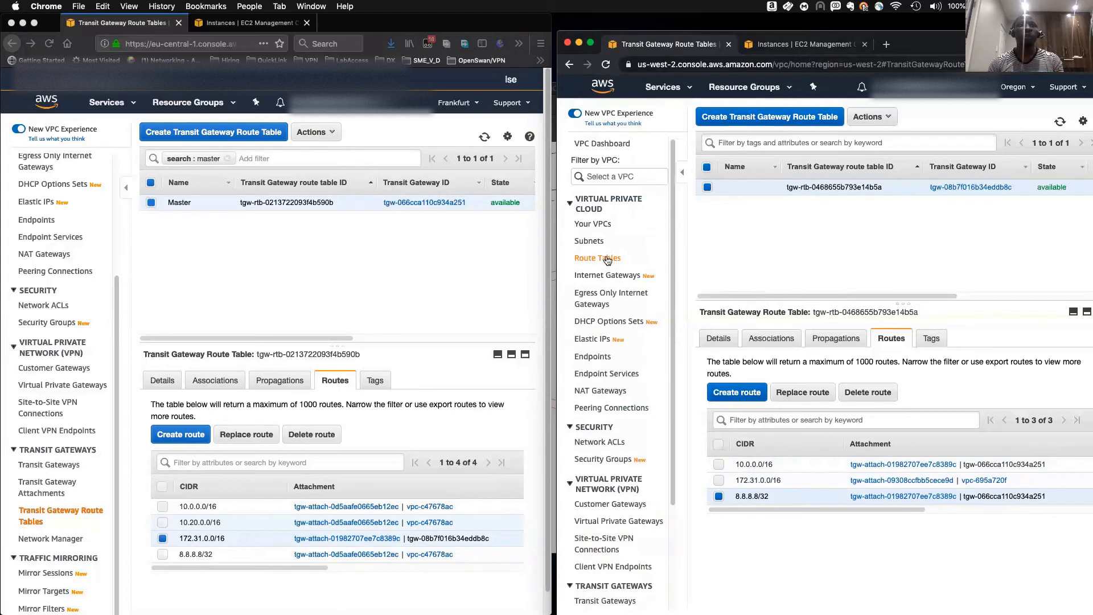
click(592, 249)
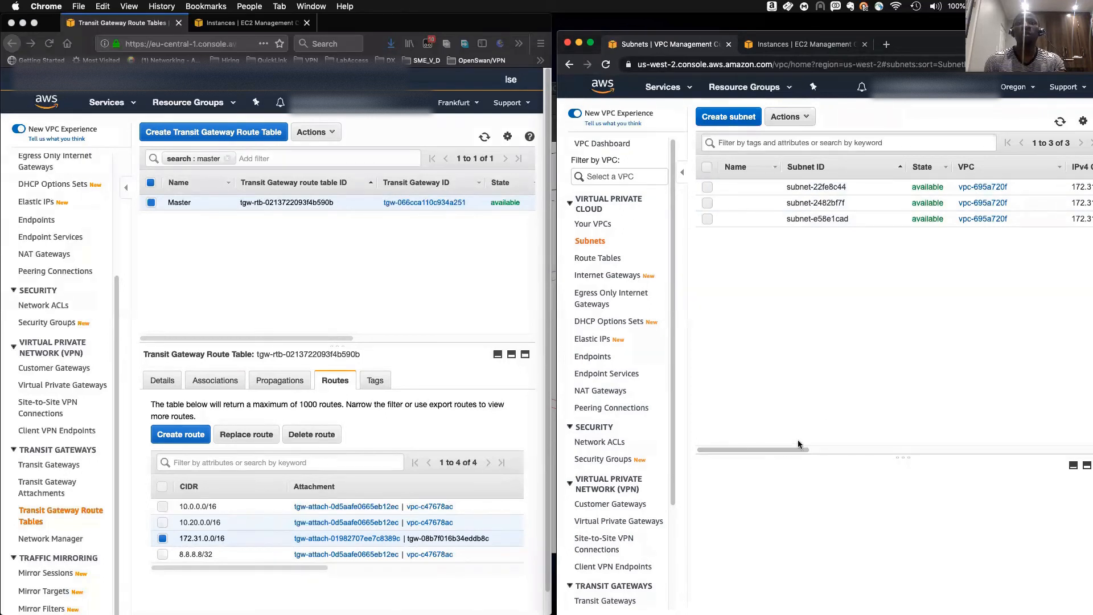
drag(783, 449, 887, 450)
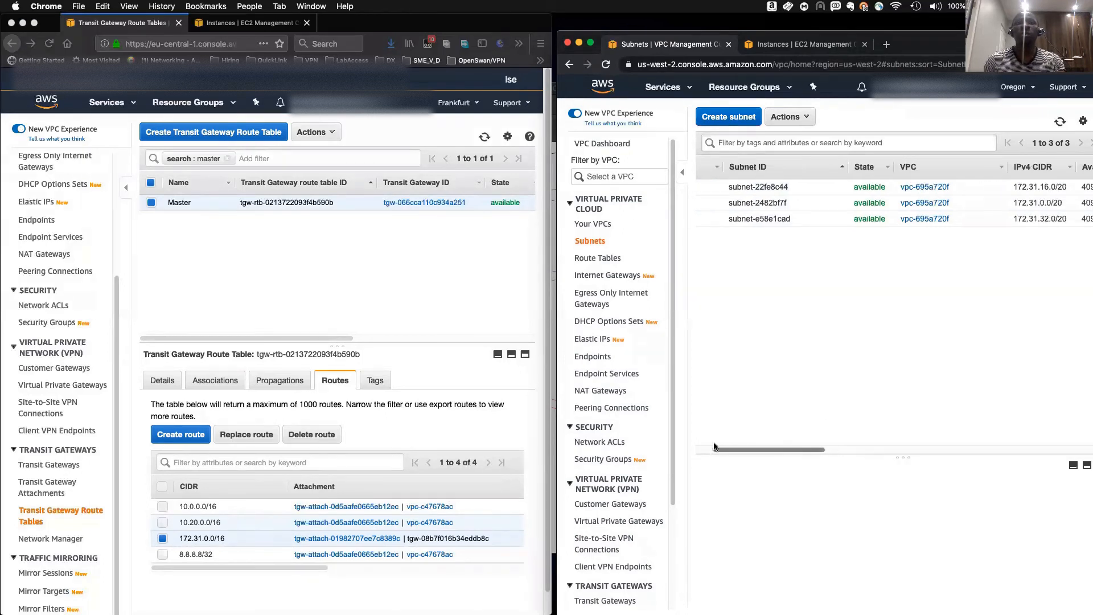
drag(752, 450, 892, 453)
click(968, 187)
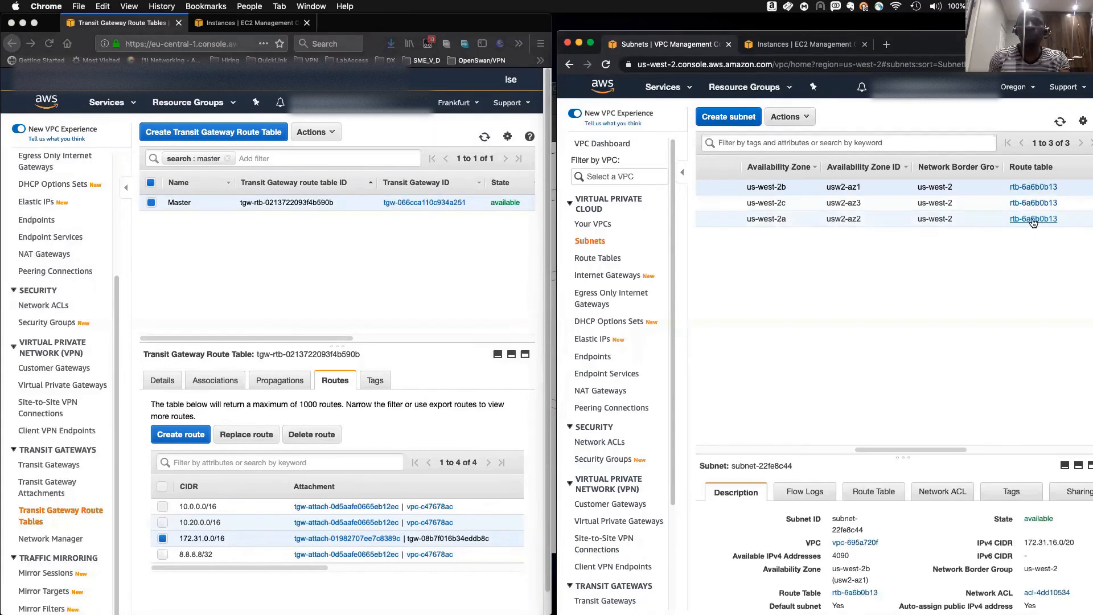
click(1034, 220)
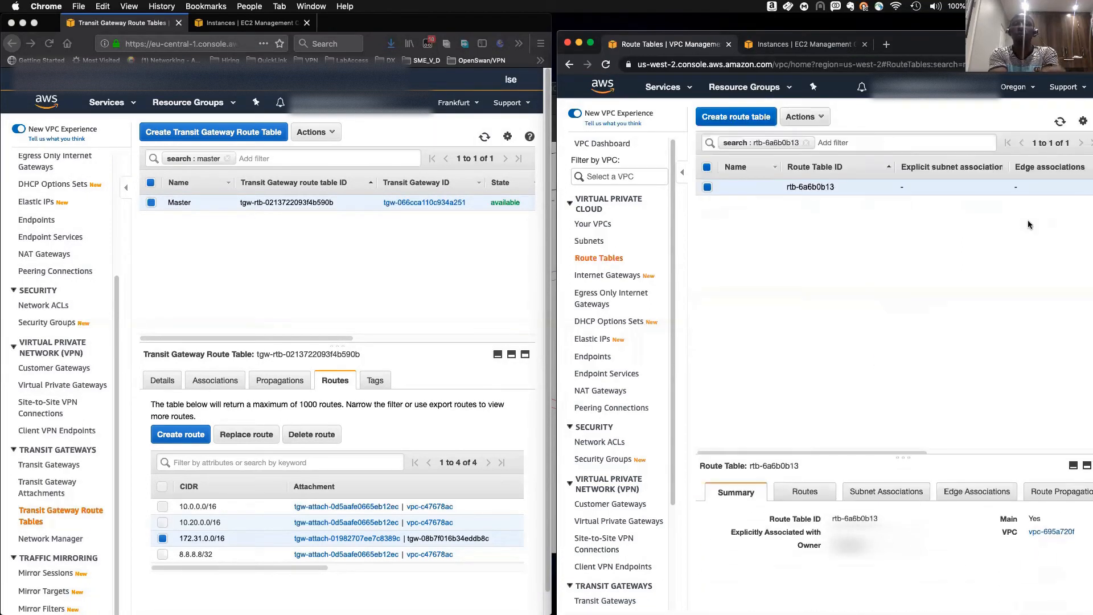
drag(852, 456, 832, 305)
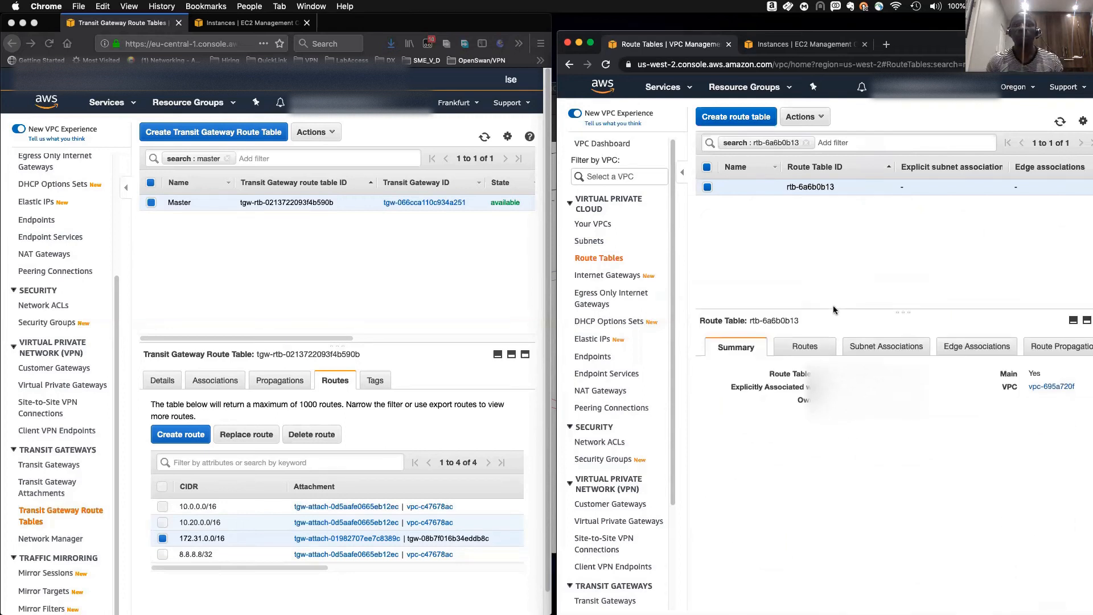
click(814, 348)
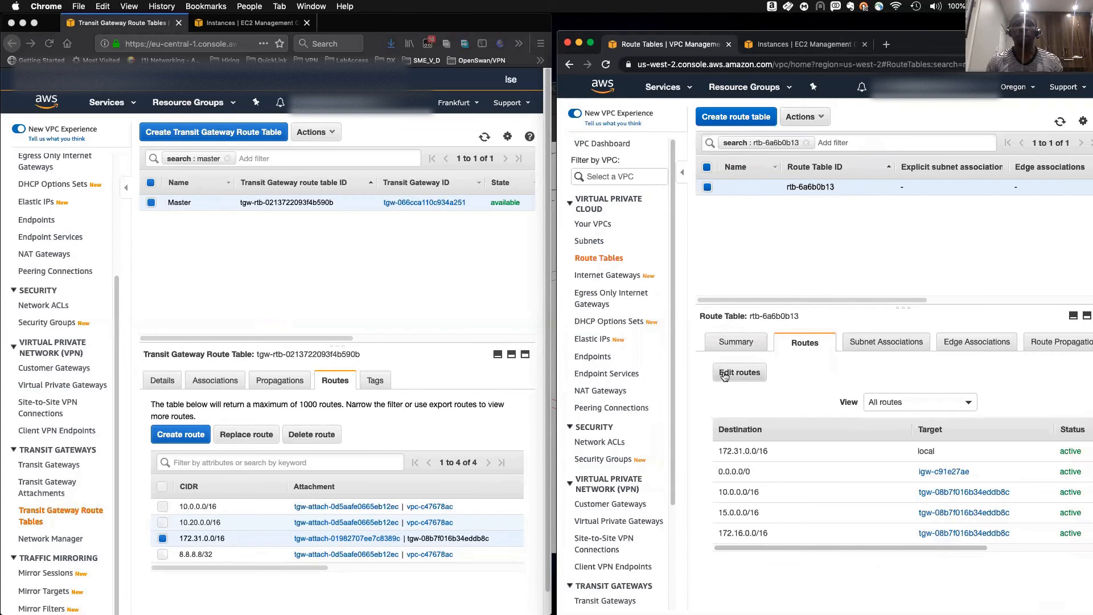
- Add a route 8.8.8.8/32 to VPC route table rtb-6a6b0b13 targeting transit gateway tgw-08b7f016b34eddb8c and save
click(726, 376)
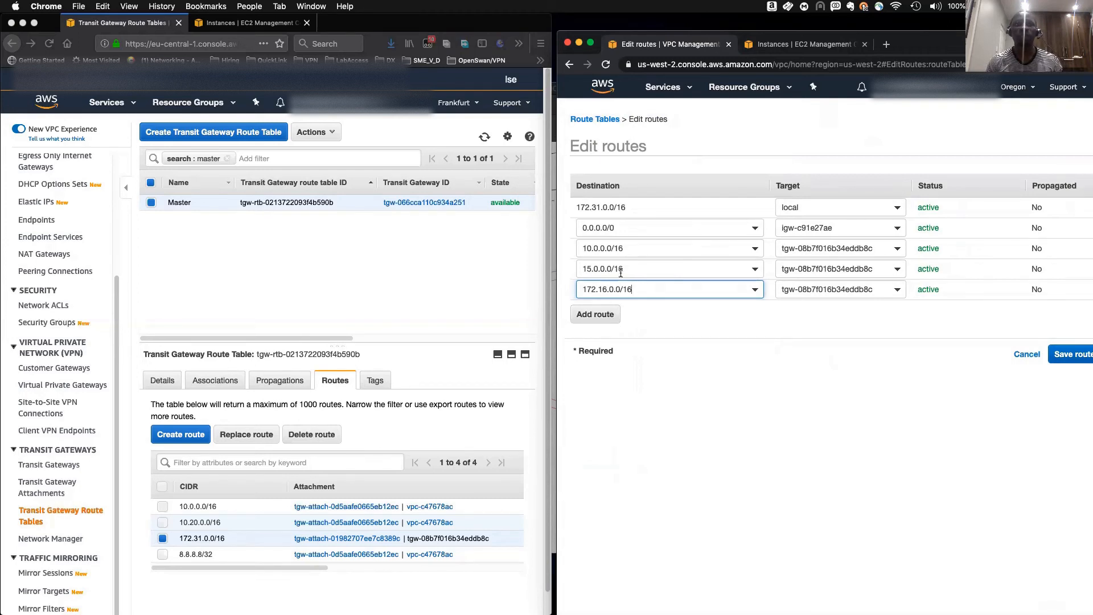
click(580, 253)
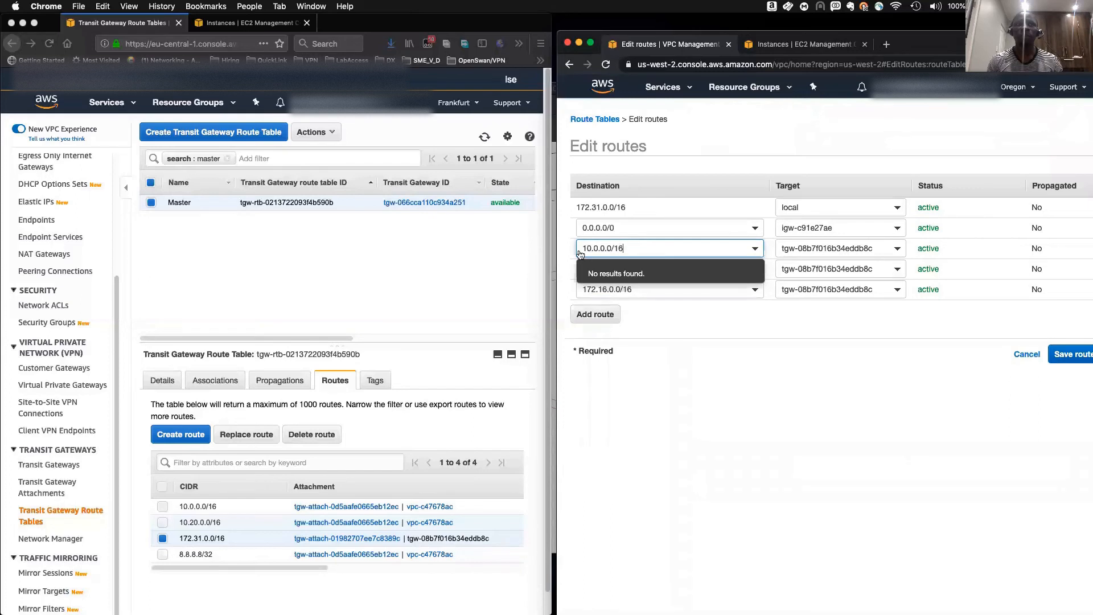
click(638, 289)
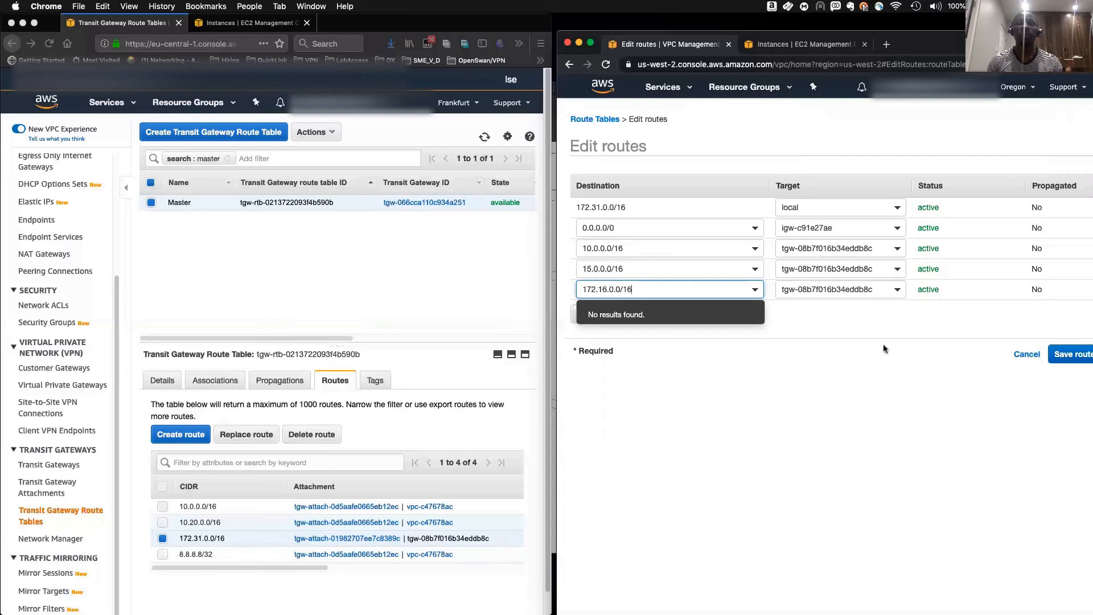
click(613, 317)
click(632, 309)
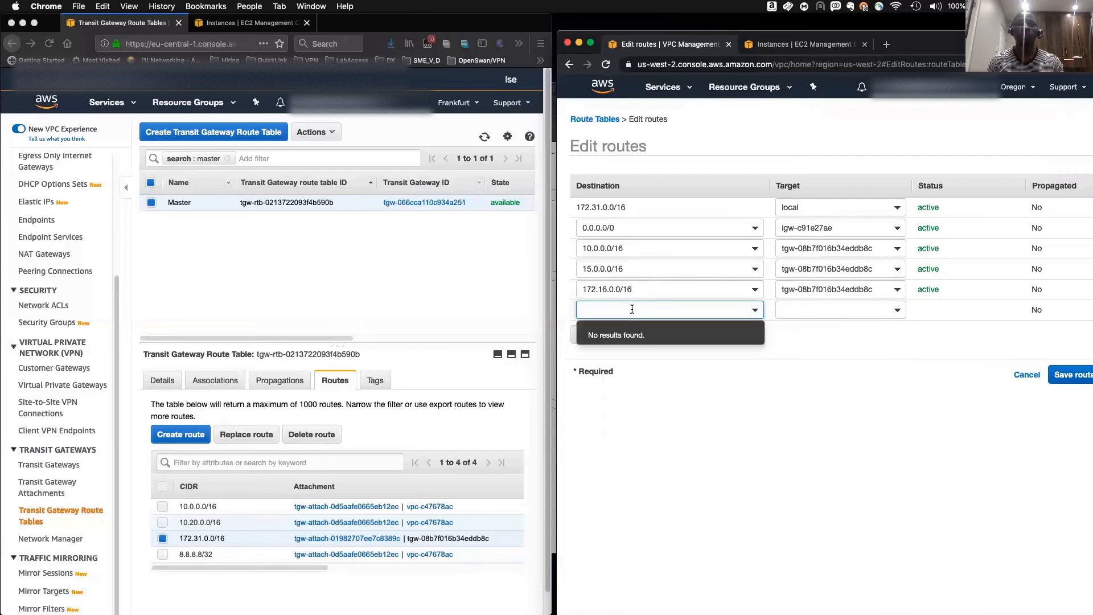
text(8.8.8.8/32)
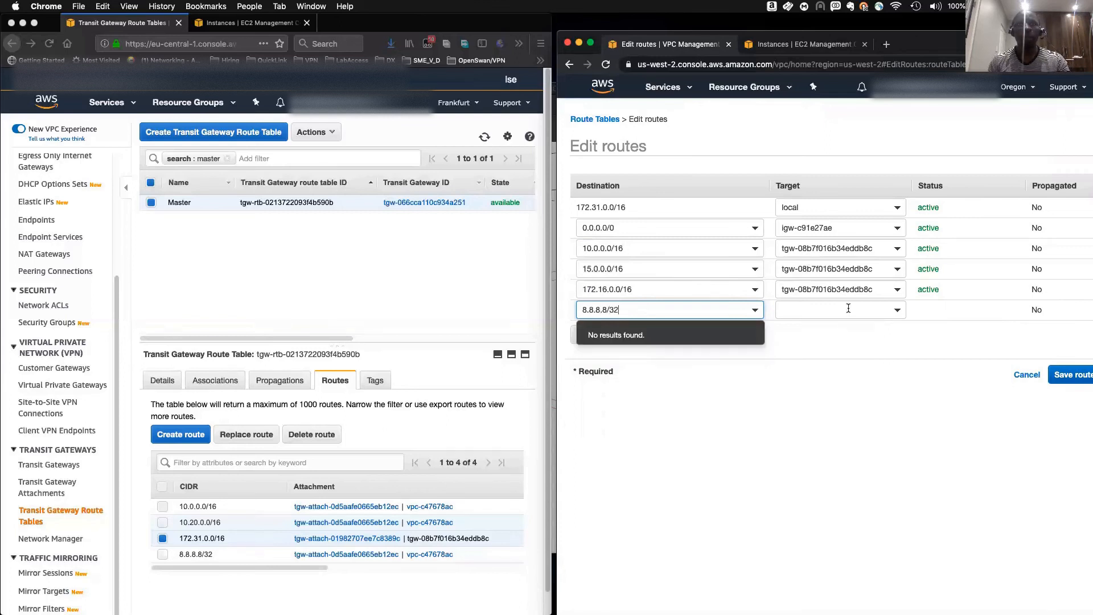
click(848, 308)
click(828, 444)
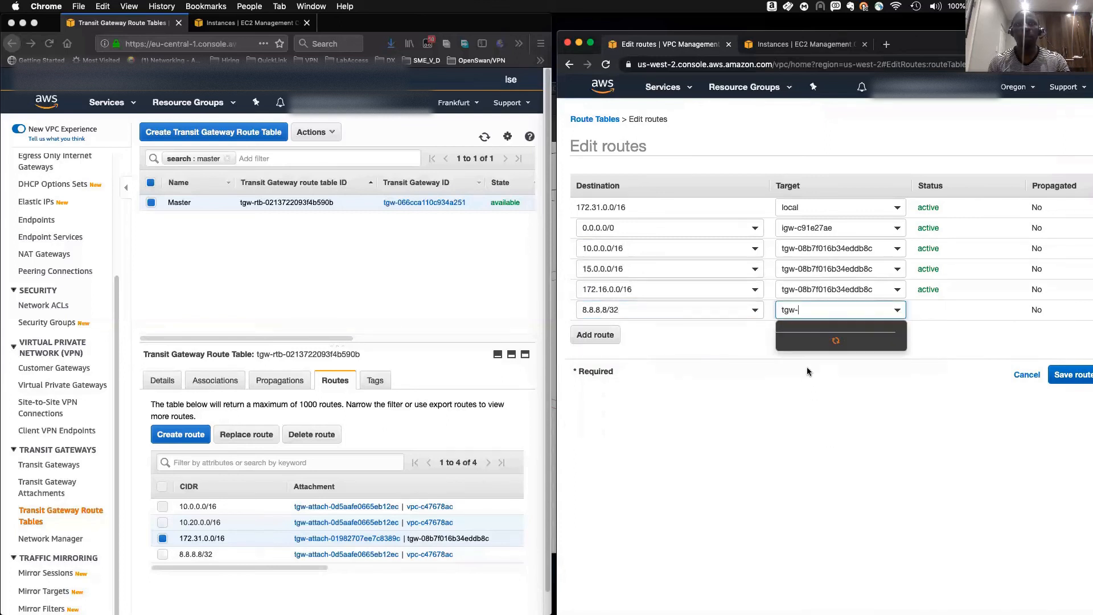
click(804, 341)
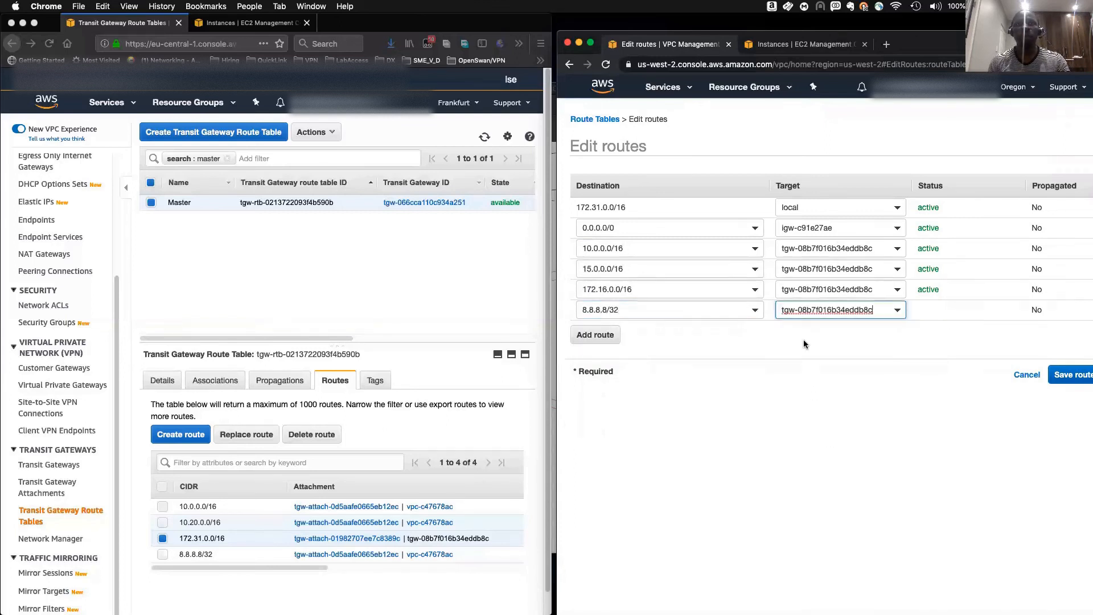
click(1067, 374)
click(1080, 219)
- Open the Frankfurt subnets list and switch the second window to the EC2 Instances tab
click(367, 249)
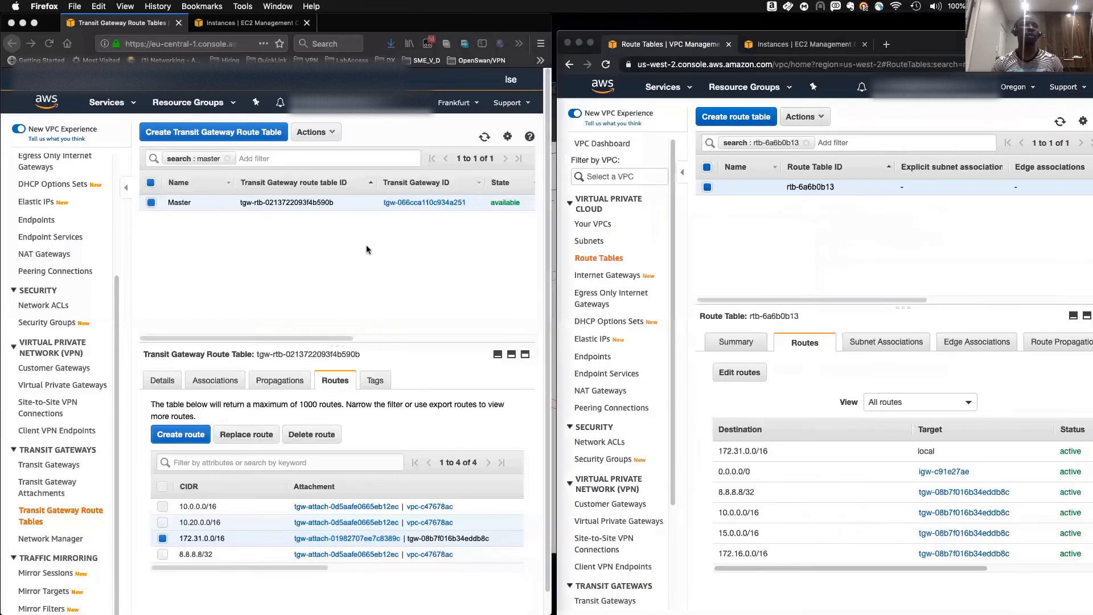
scroll(41, 248, up, 5)
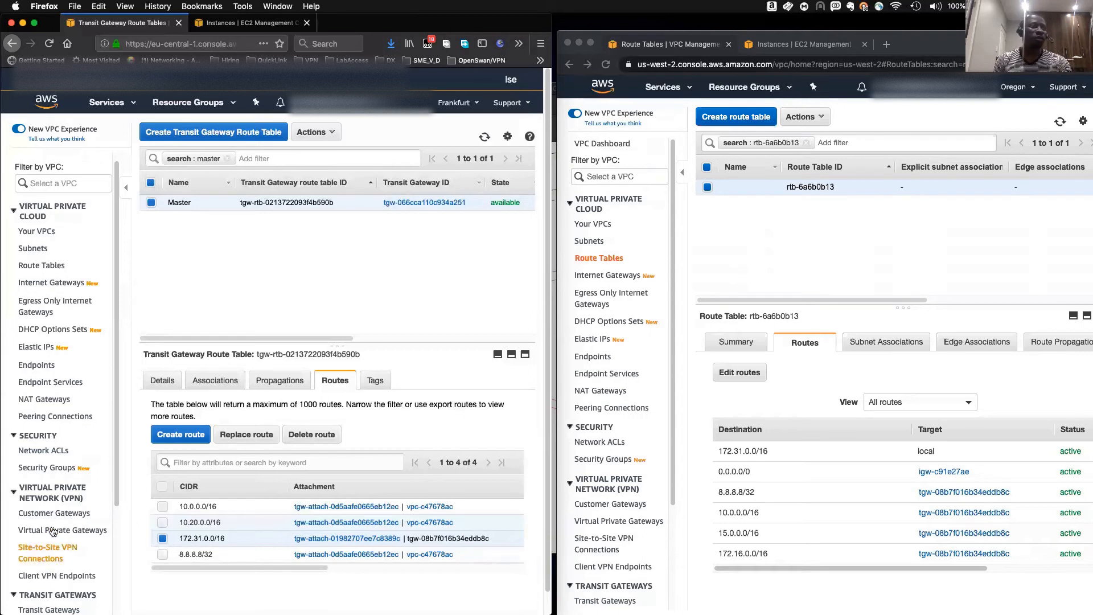
click(31, 249)
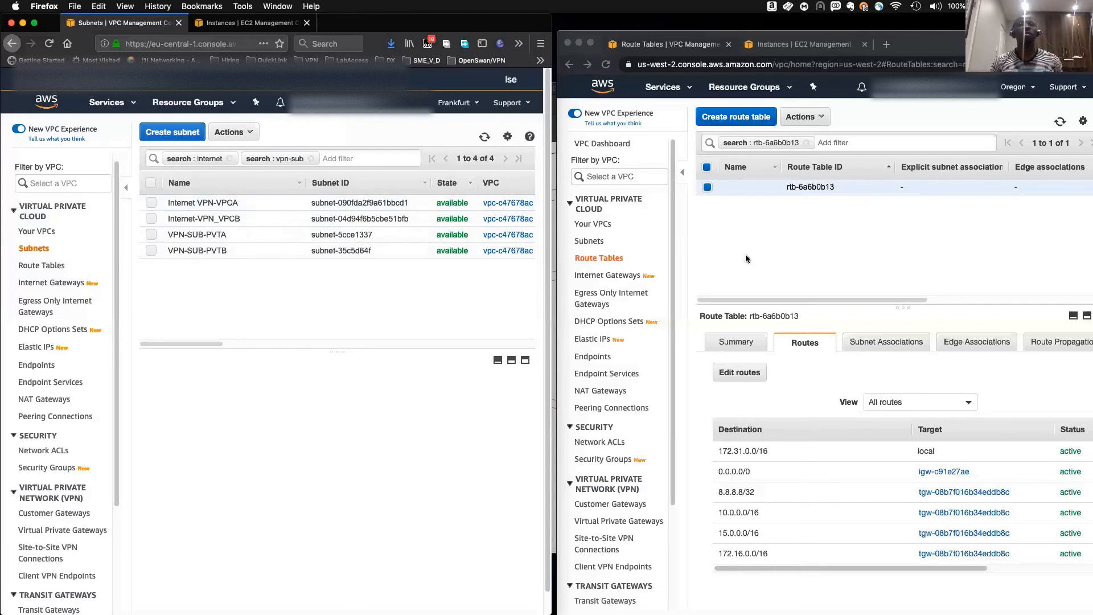
click(747, 235)
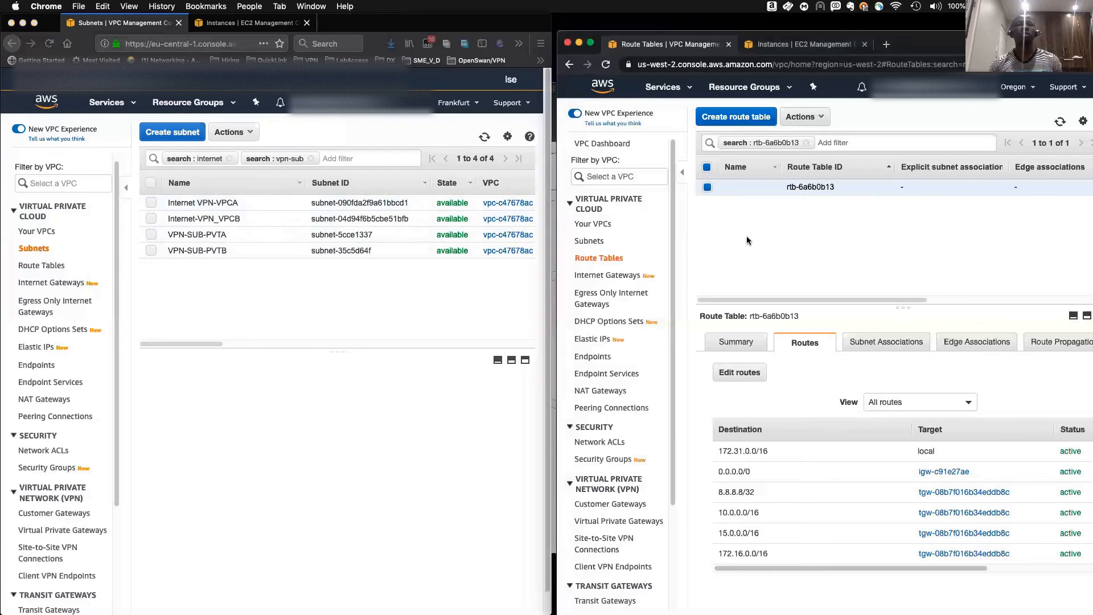
click(789, 44)
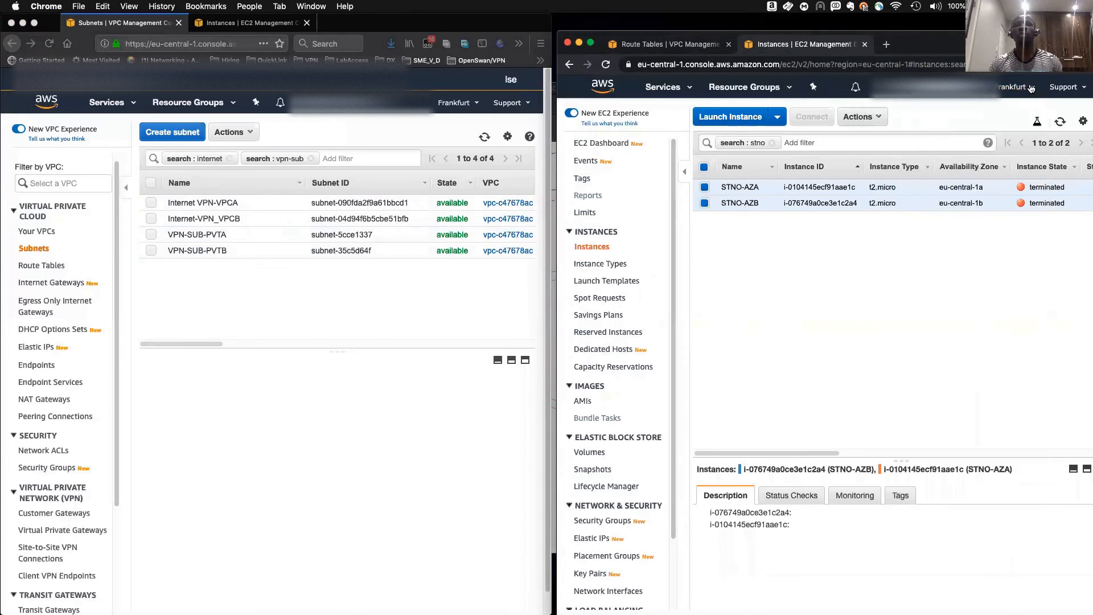
- Switch the second window's EC2 Instances view to the Oregon region and enlarge the instance details pane
click(1031, 88)
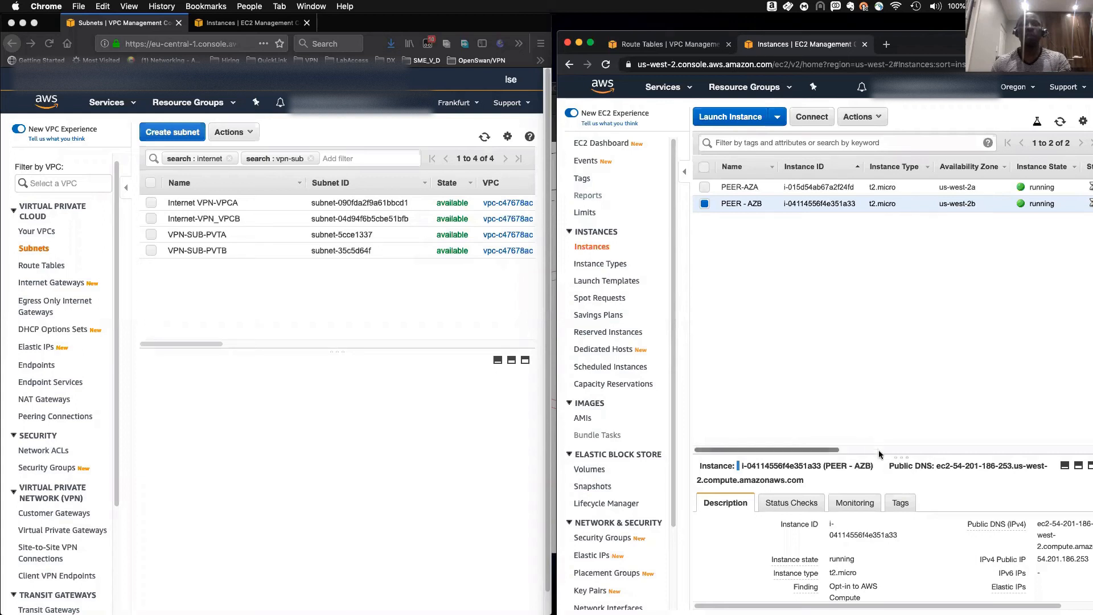
drag(879, 452, 865, 315)
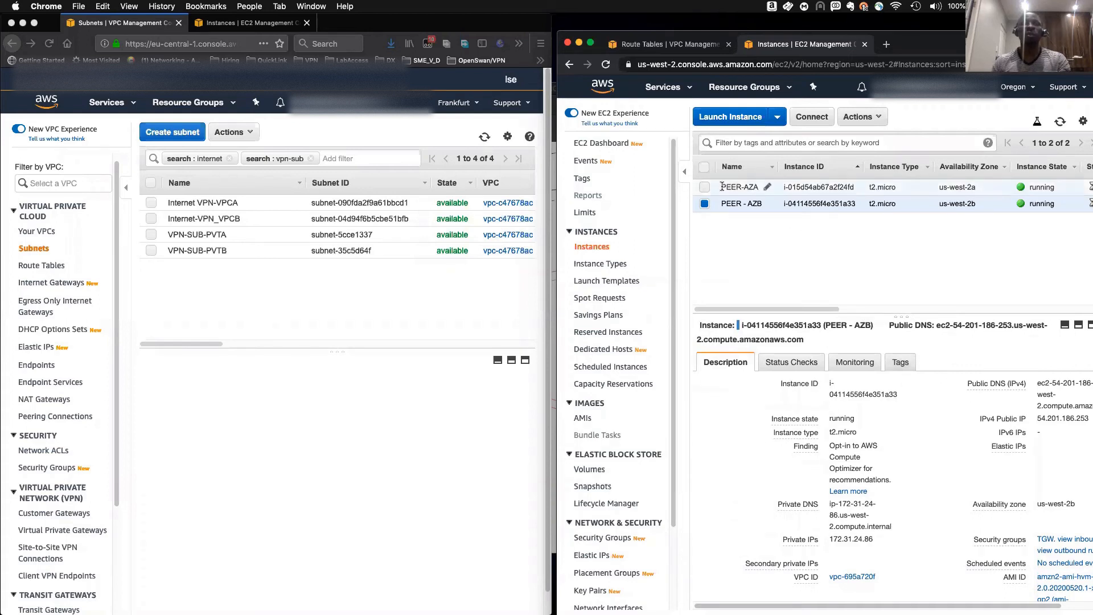
- Review the 0.0.0.0/0 and 8.8.8.8/32 routes in Oregon route table rtb-6a6b0b13, then return to the Instances tab
click(661, 45)
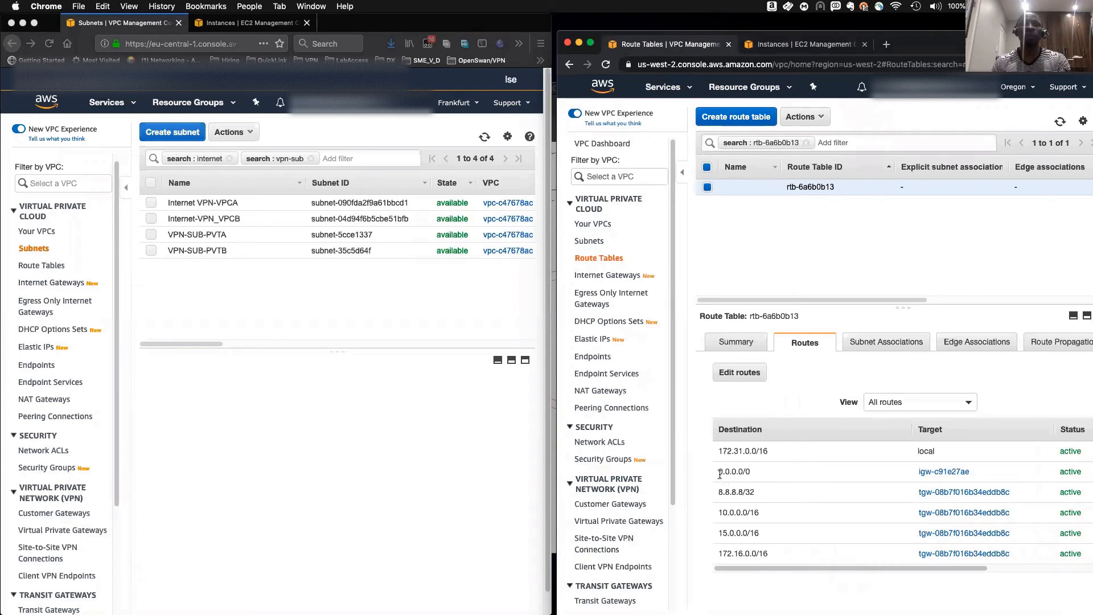
drag(715, 472, 900, 477)
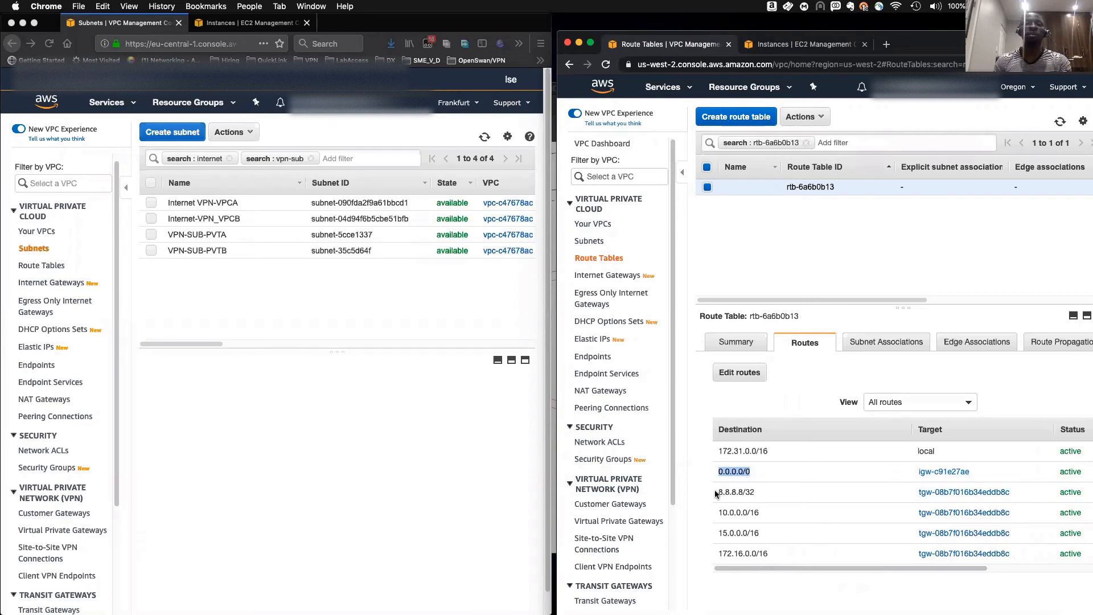
drag(716, 493, 757, 494)
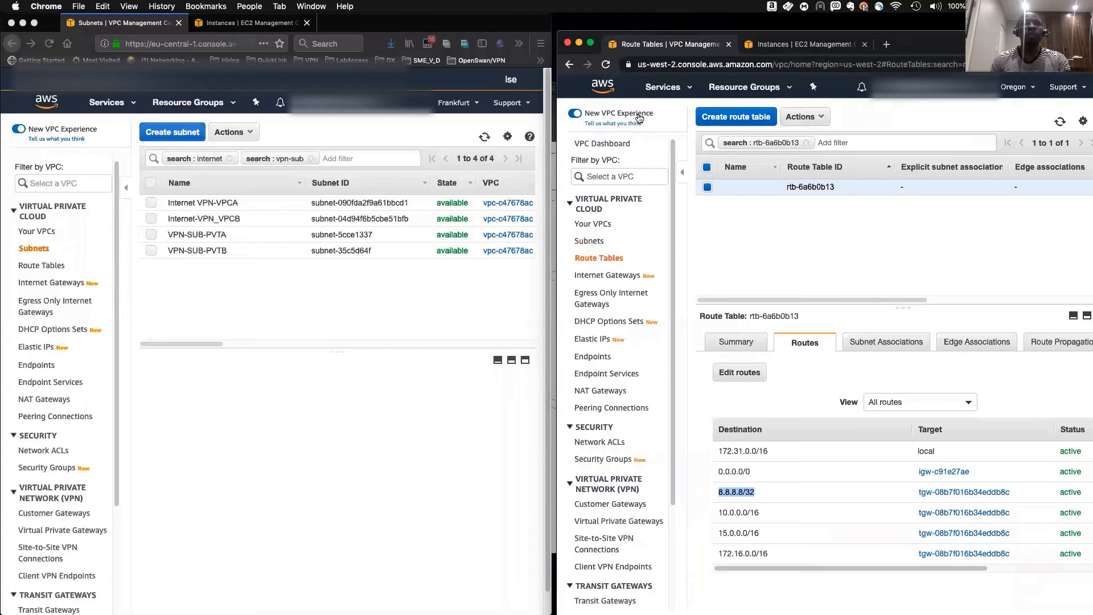
click(775, 43)
- Bring up the SSH terminal and select the PEER-AZA instance to compare its private DNS with the terminal host
key(super+Tab)
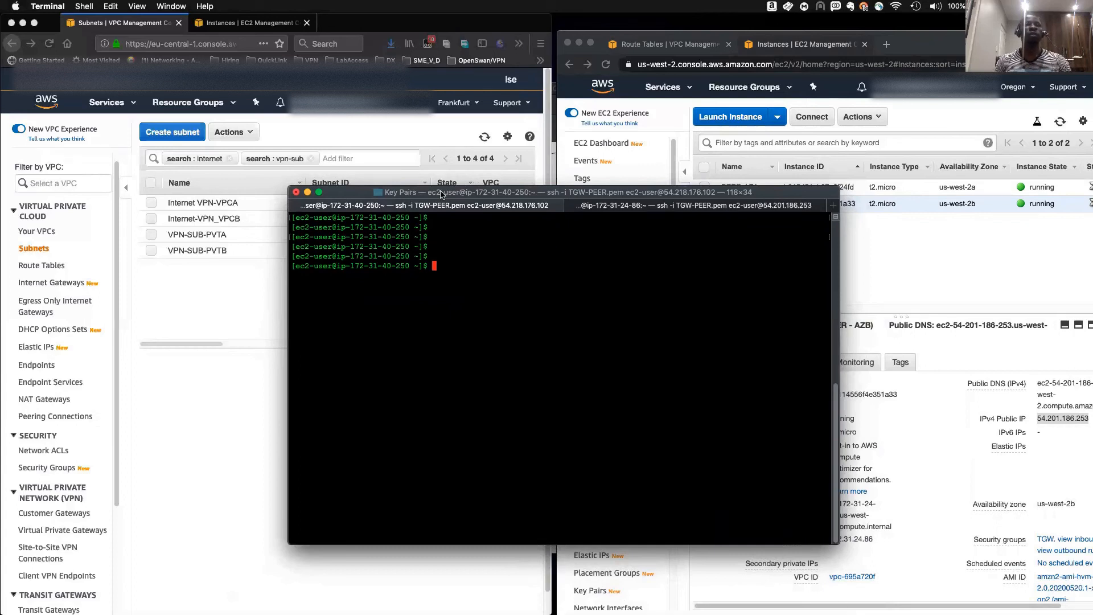
drag(441, 193, 441, 237)
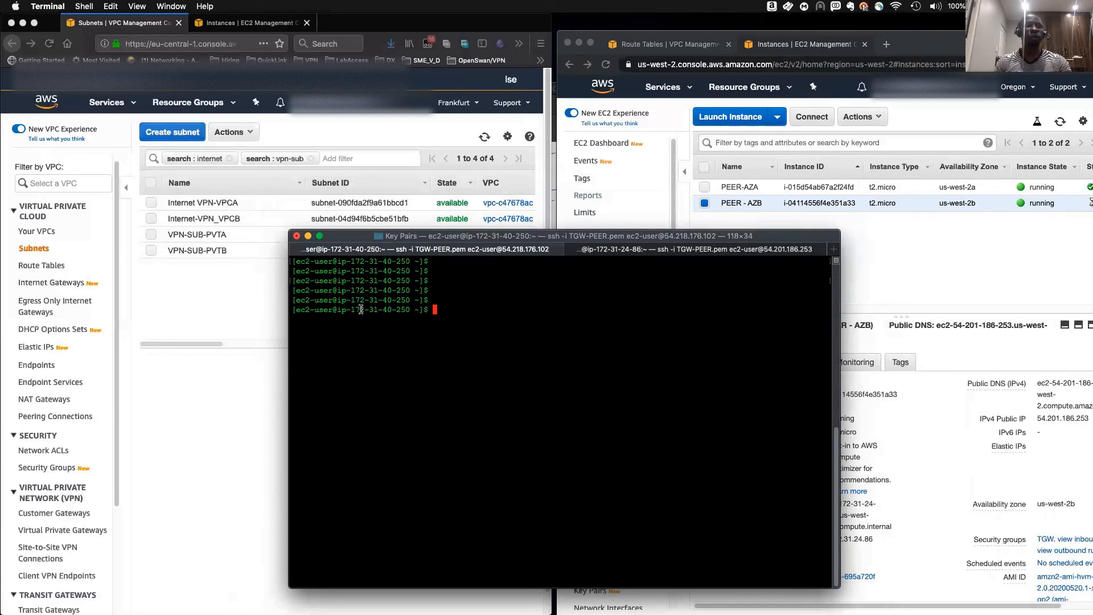
click(732, 190)
click(705, 186)
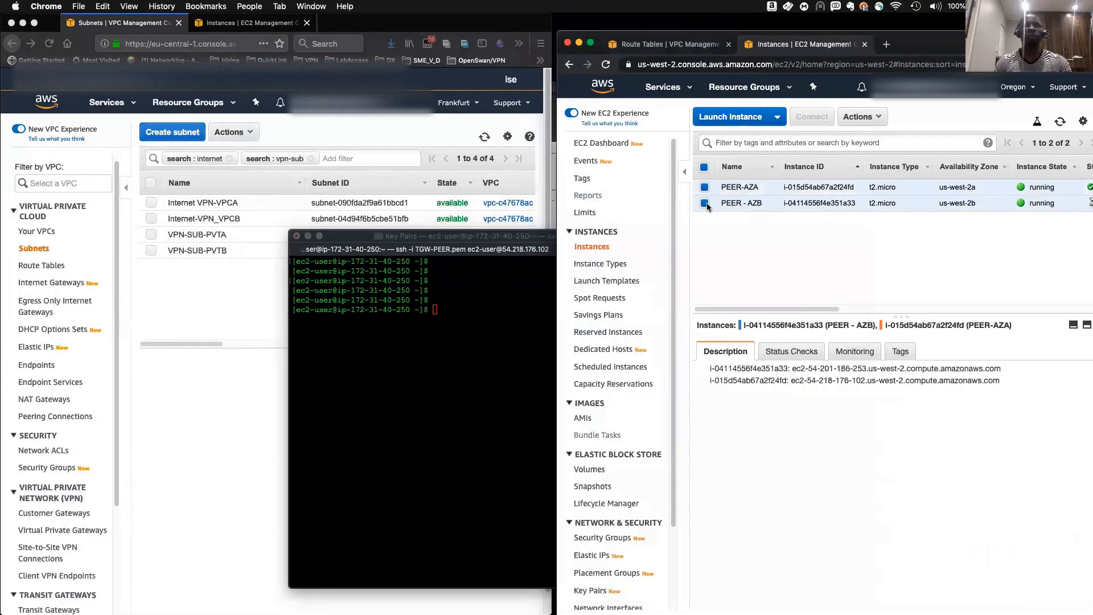
click(706, 204)
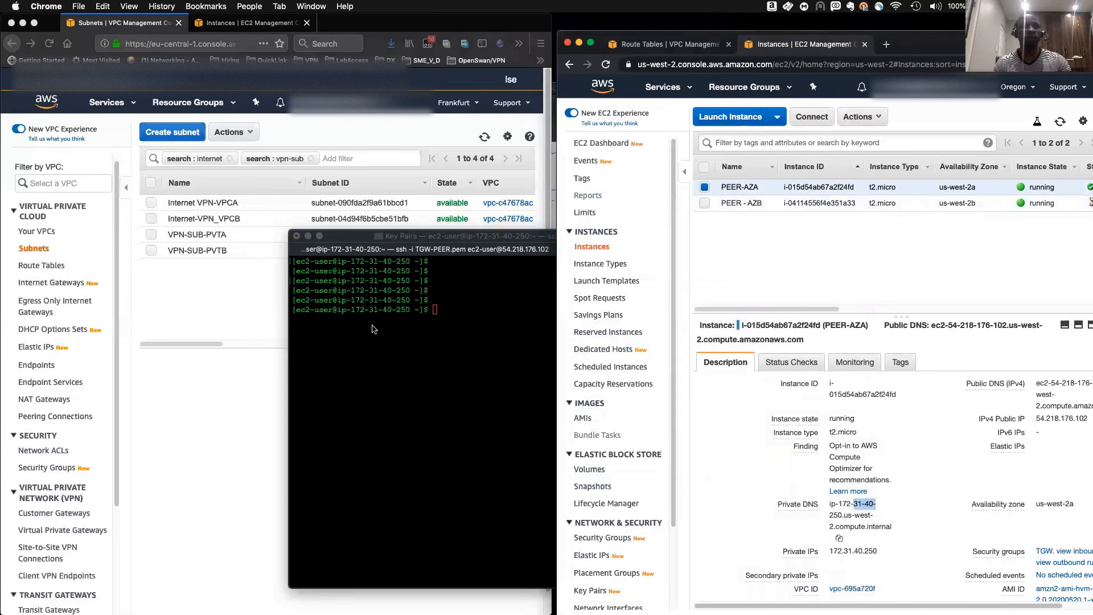
- Run ping 8.8.8.8 from the Oregon instance's SSH session and suspend it
click(374, 307)
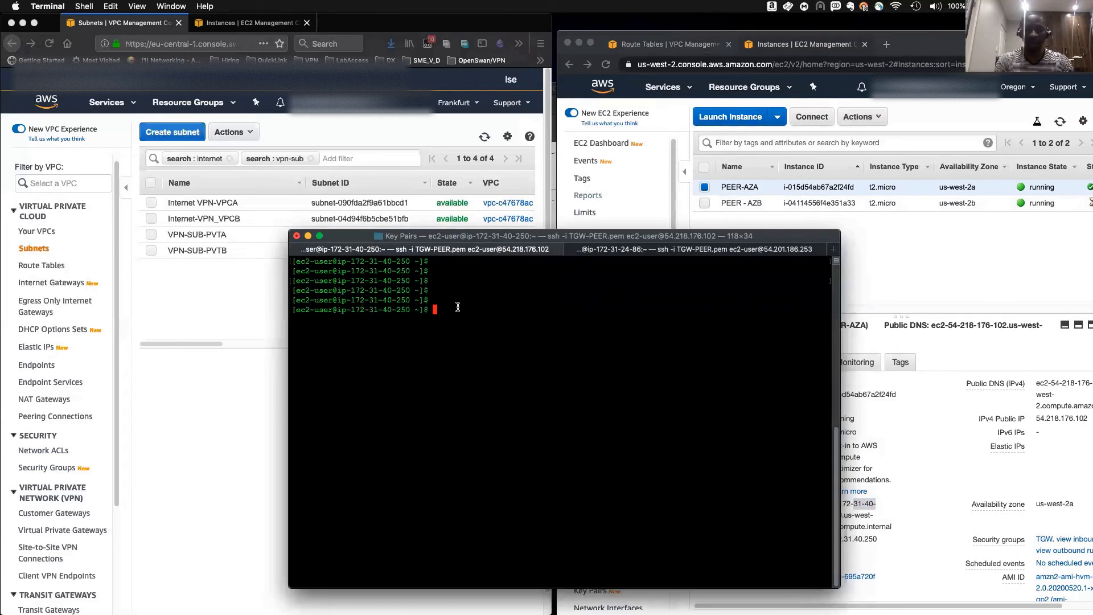
text(ping 8.8.8.)
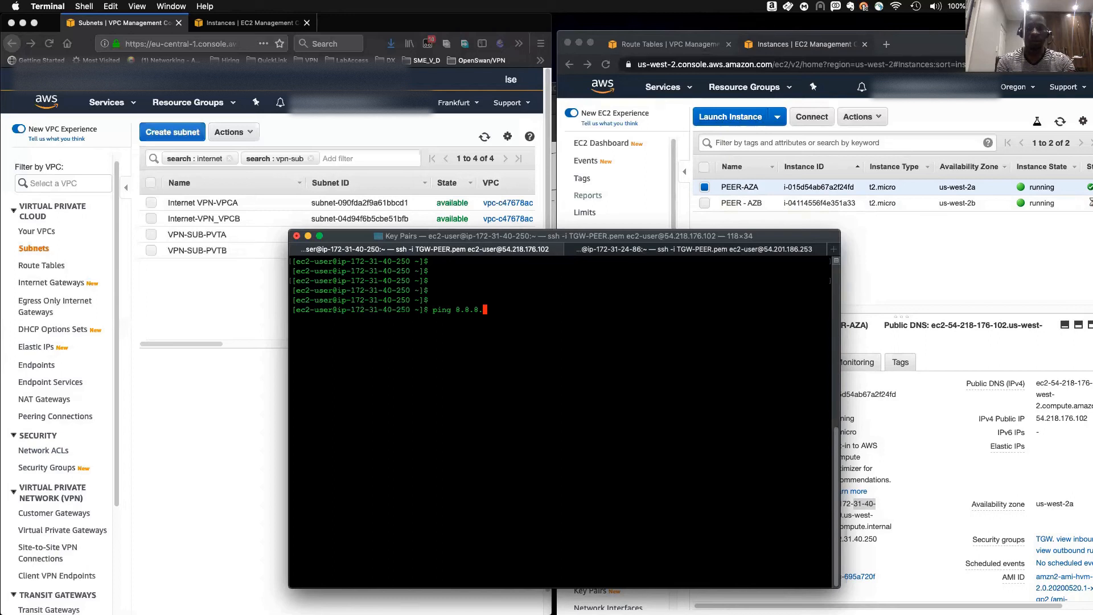
text(8)
key(Return)
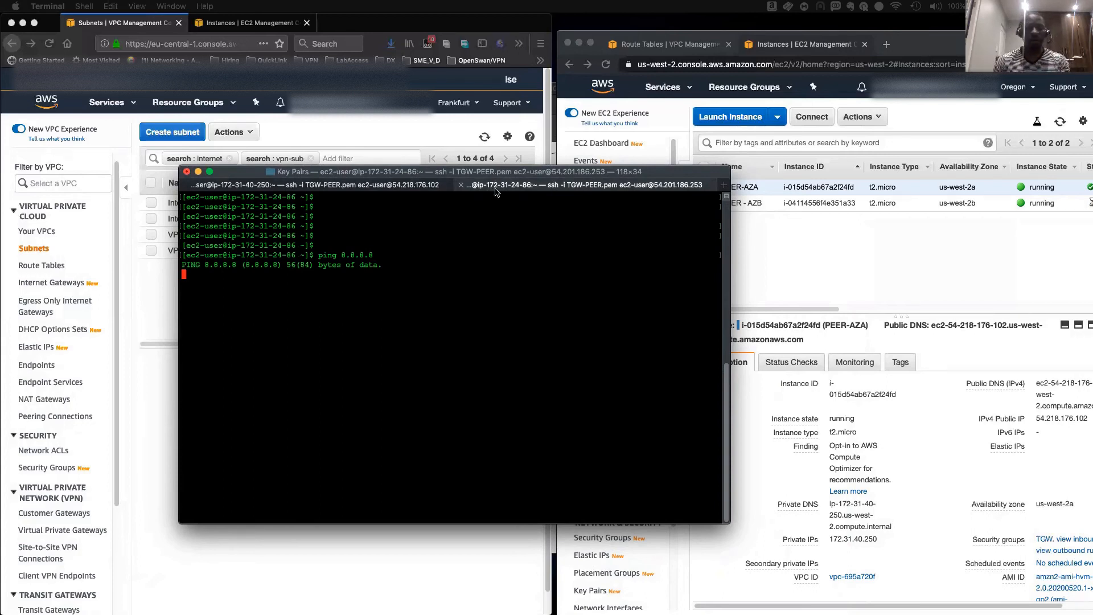
key(ctrl+z)
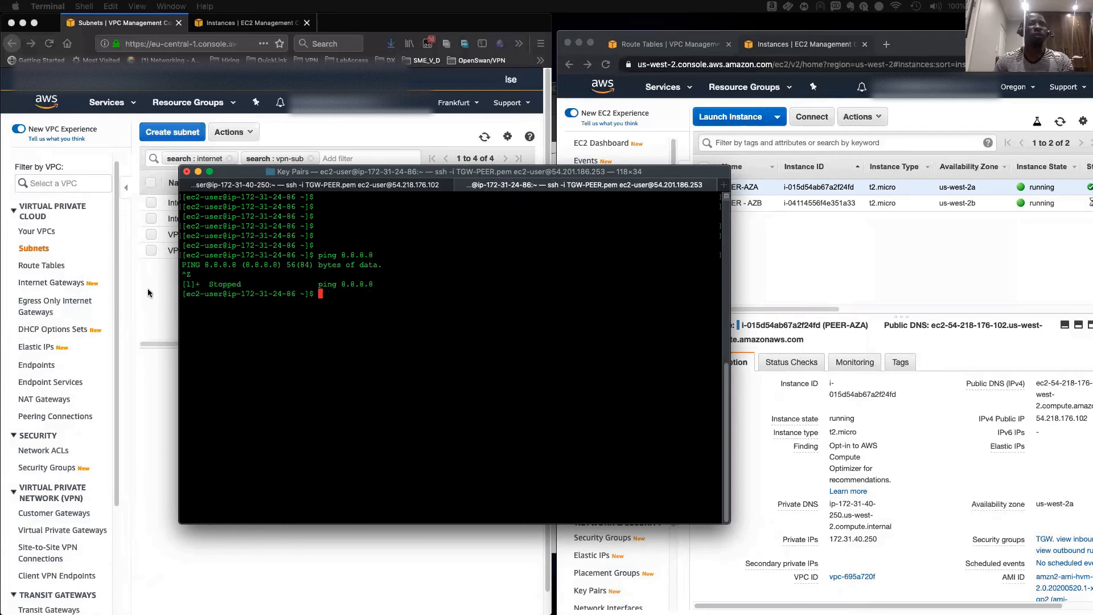
- Open the route table of Frankfurt subnet VPN-SUB-PVTA, rtb-0db56d66, and view its routes
click(162, 224)
click(152, 235)
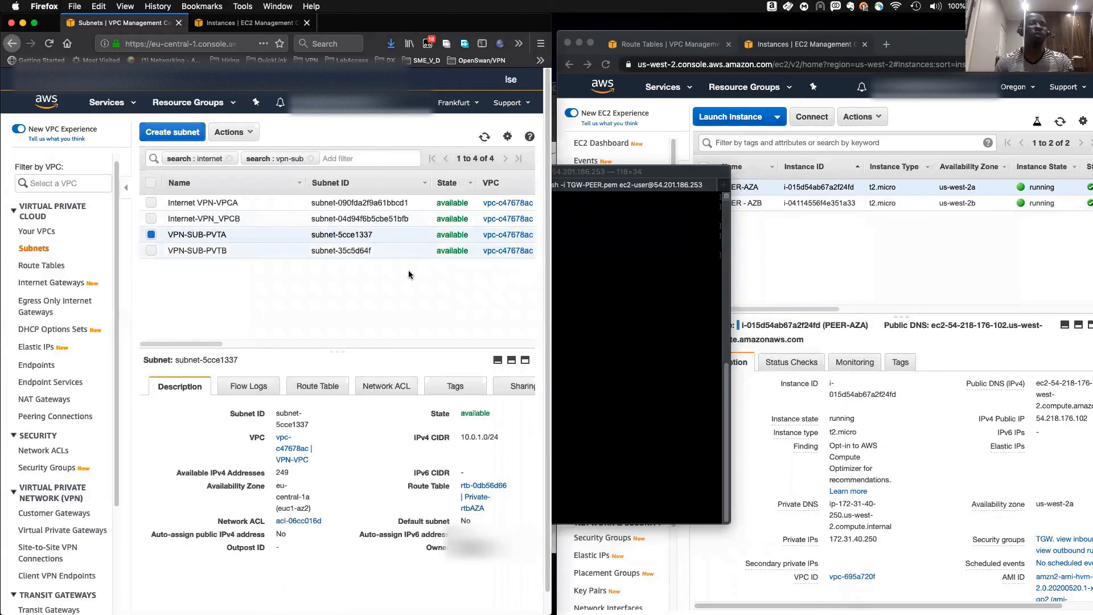
click(673, 308)
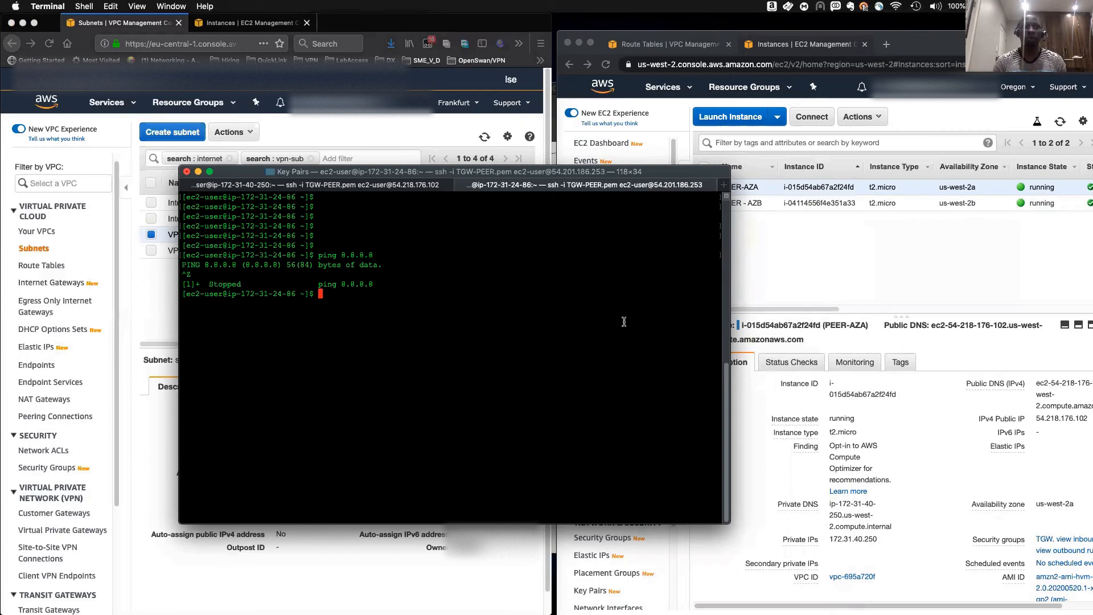
click(172, 268)
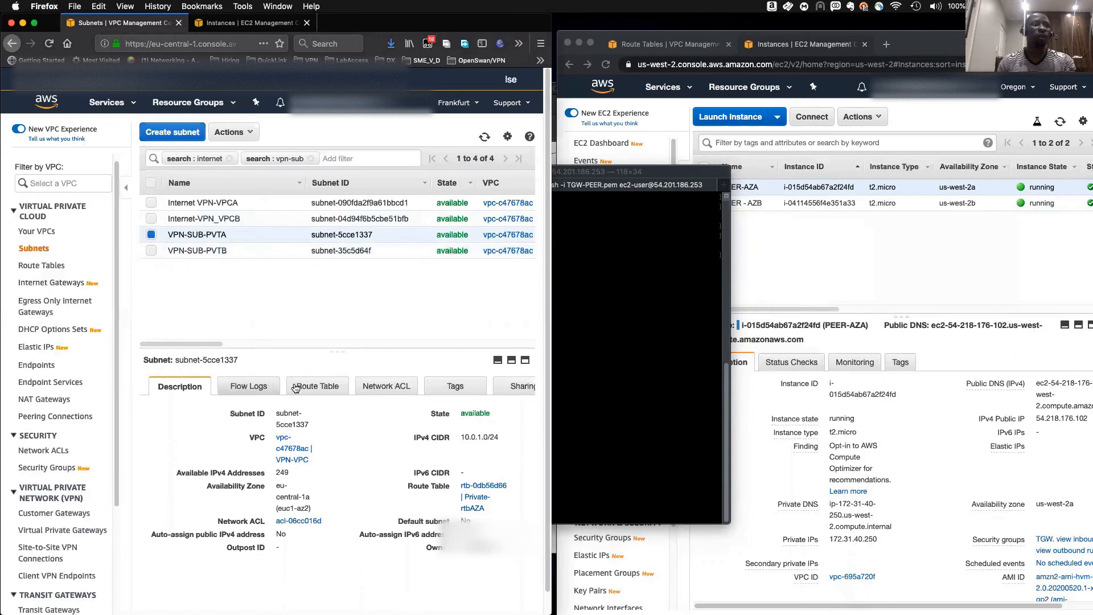
click(480, 488)
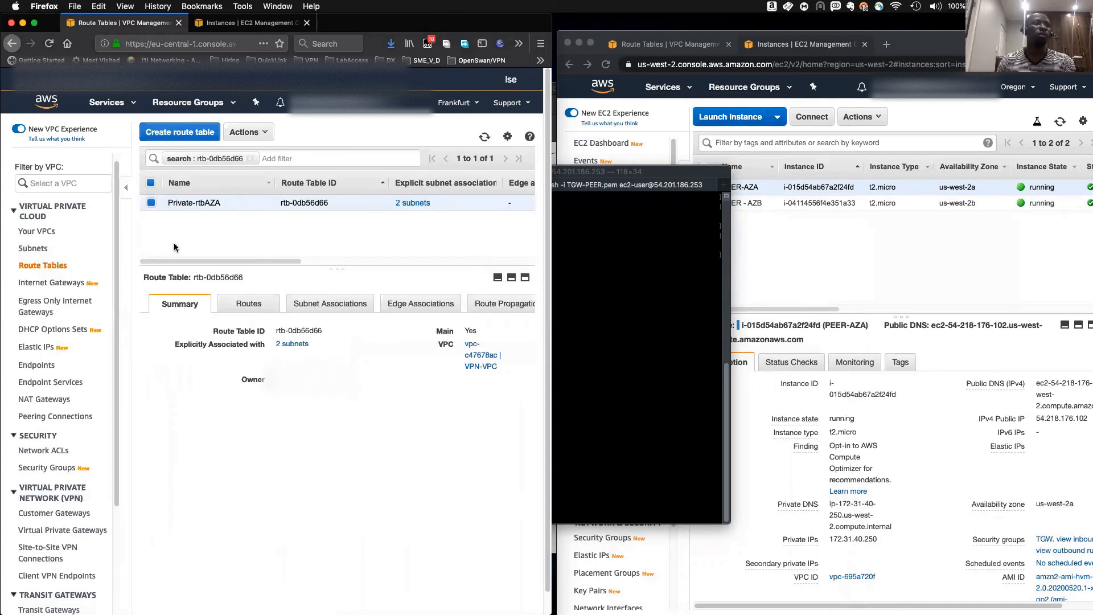
click(241, 302)
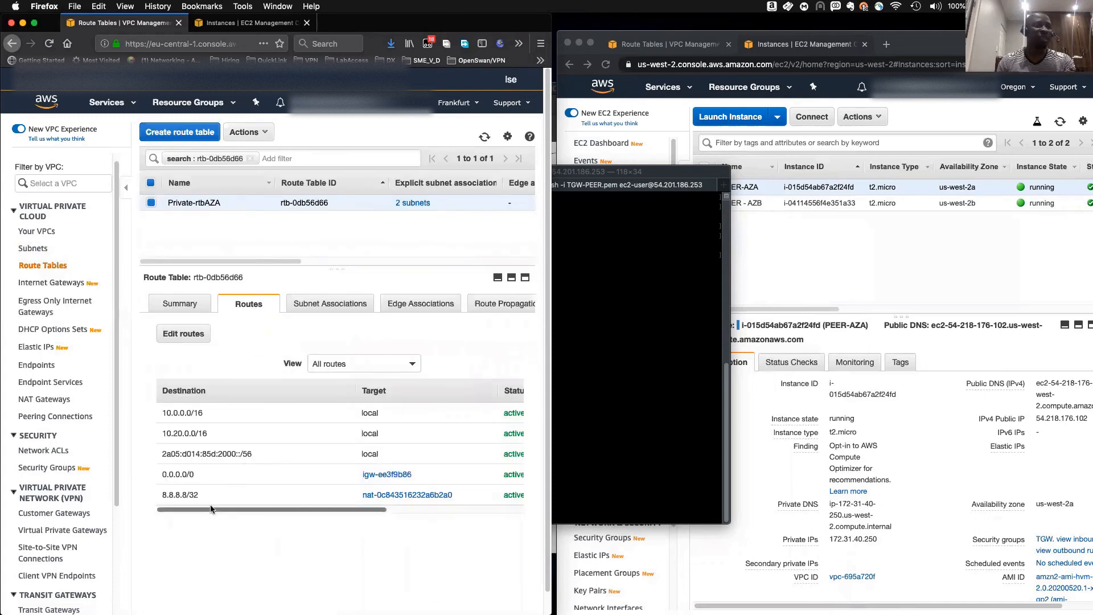
- Add a route 172.31.0.0/16 targeting transit gateway tgw-066cca110c934a251 to route table rtb-0db56d66 and save
click(181, 334)
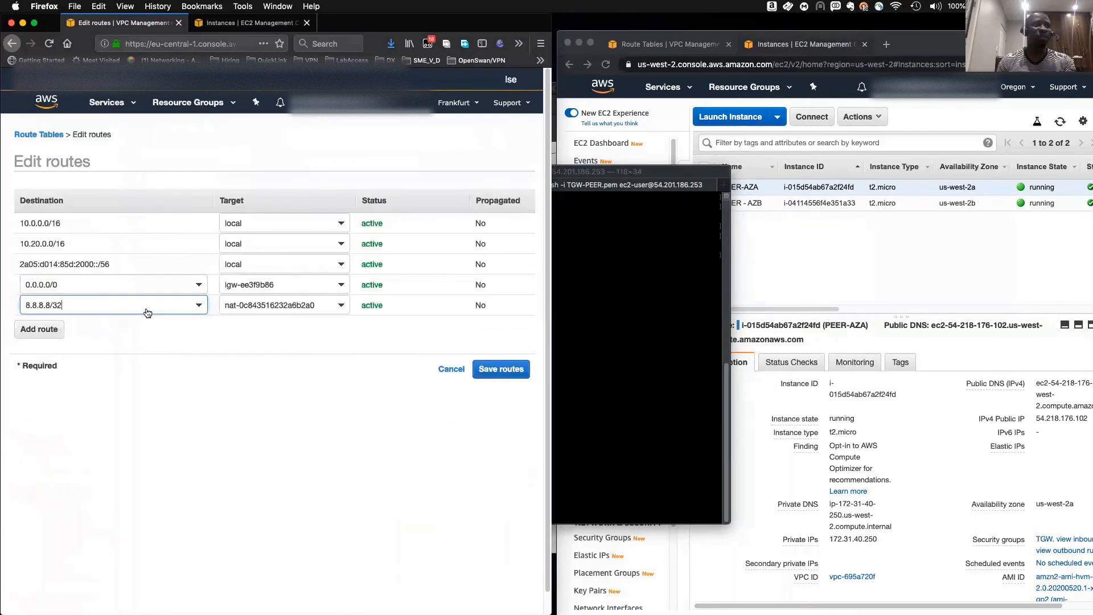
click(49, 328)
text(17)
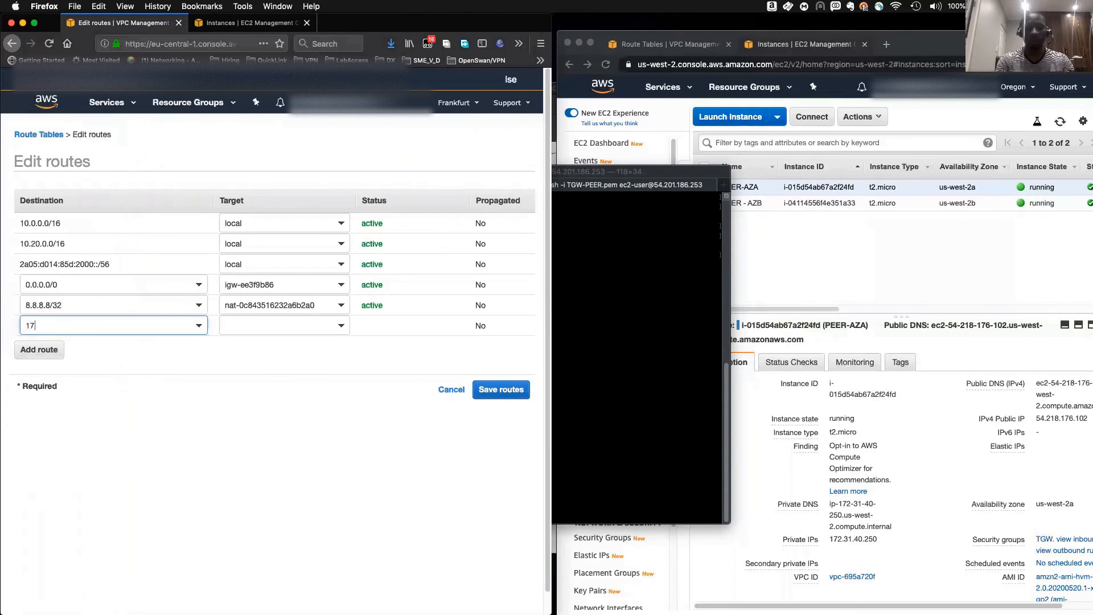
text(2.31.0.)
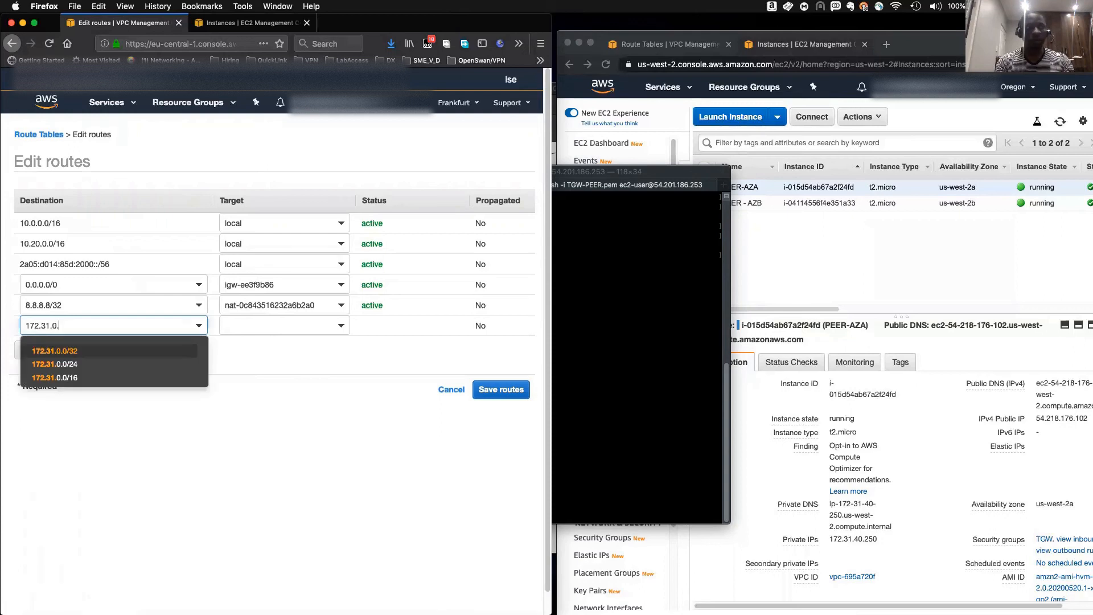
text(0/16)
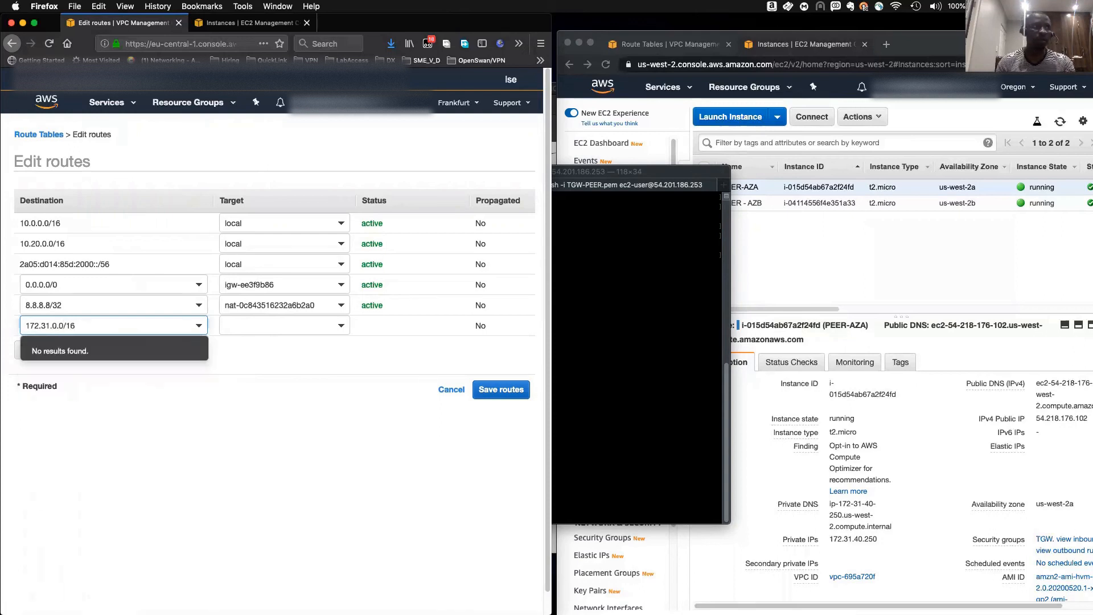
click(249, 326)
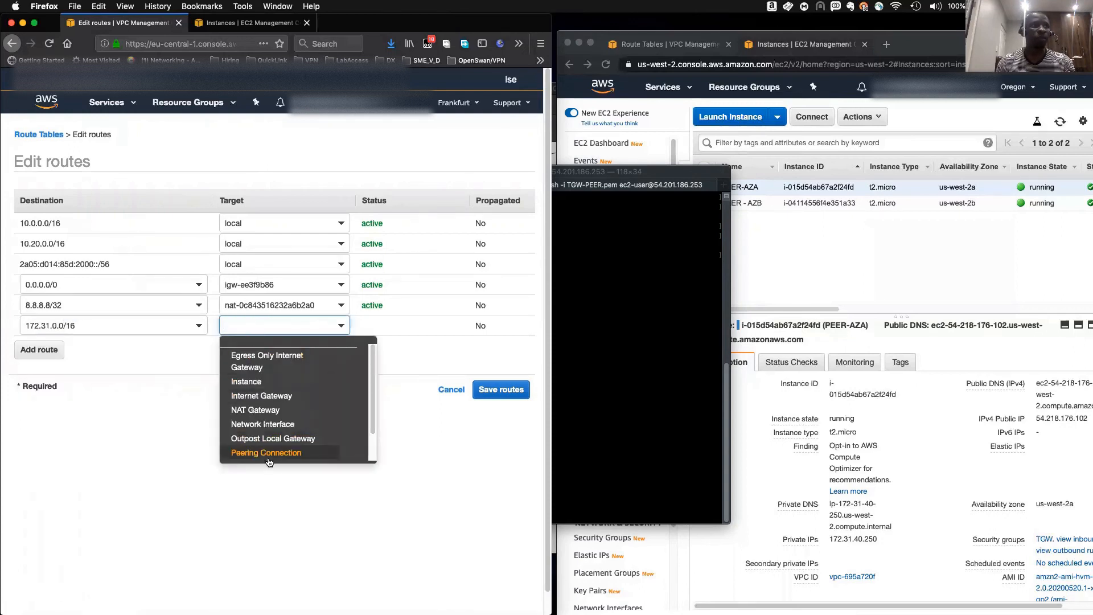
scroll(266, 443, down, 1)
click(259, 442)
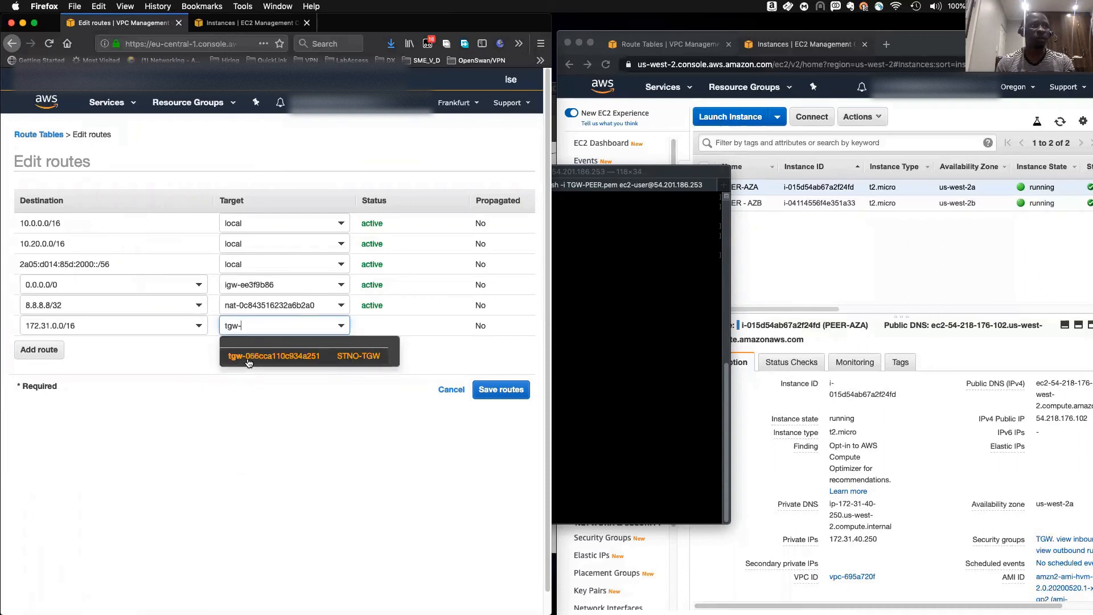
click(249, 358)
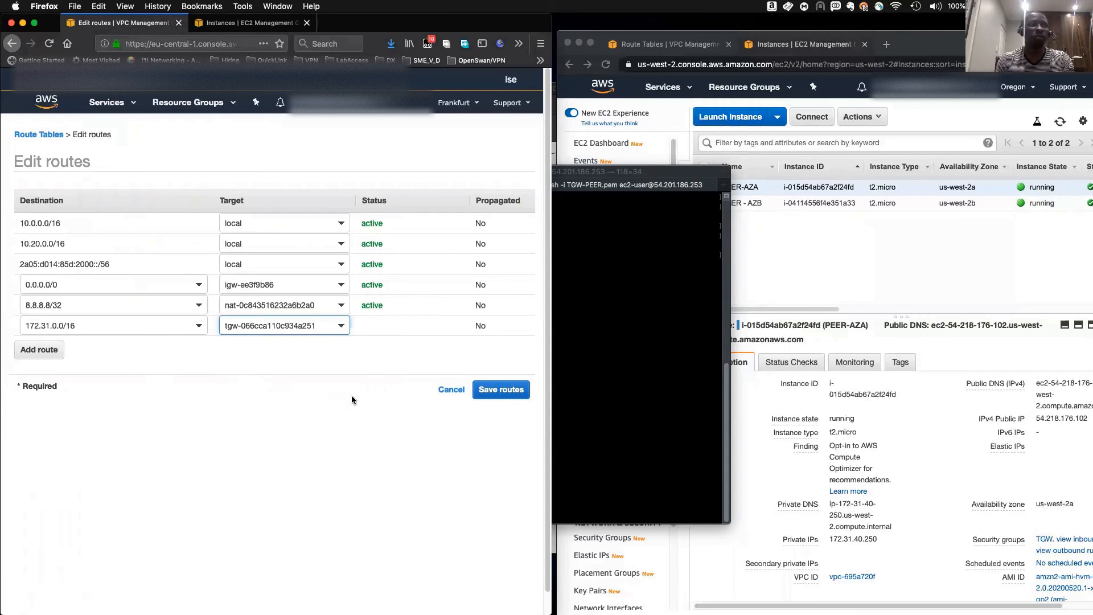
click(494, 391)
click(515, 235)
- Open the route table of Frankfurt subnet Internet VPN-VPCA, rtb-0e9b2c383b2a829a4, and view its routes
click(636, 279)
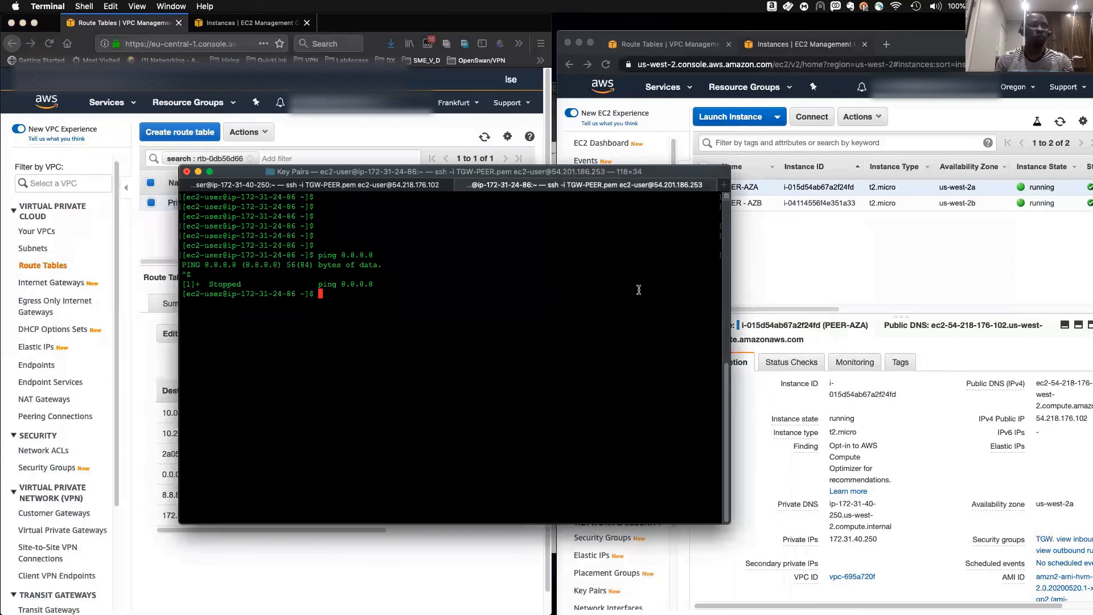
click(159, 229)
click(45, 249)
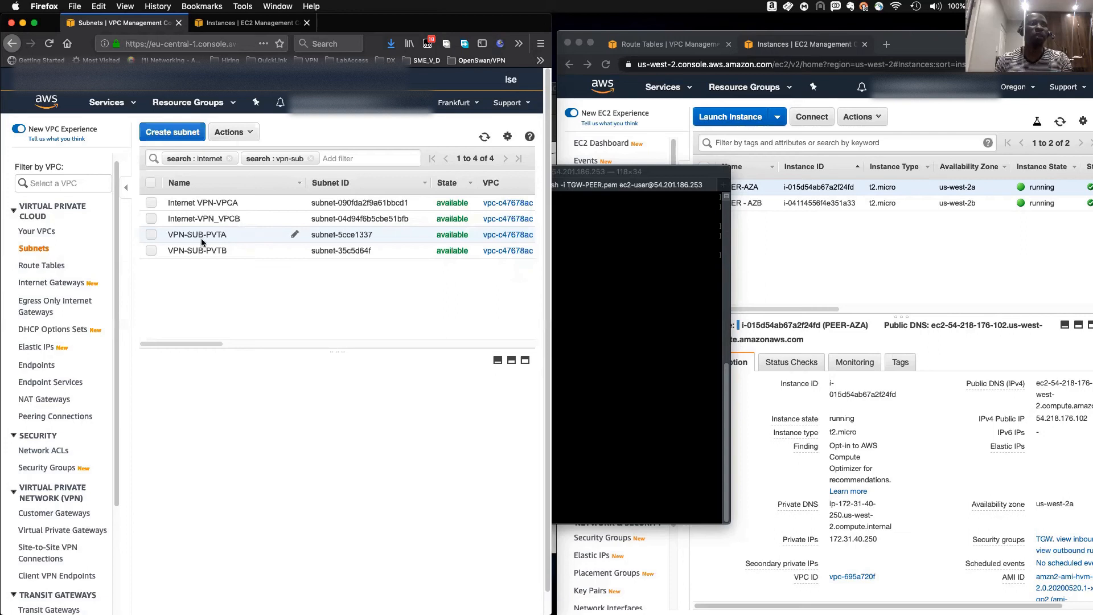
click(151, 202)
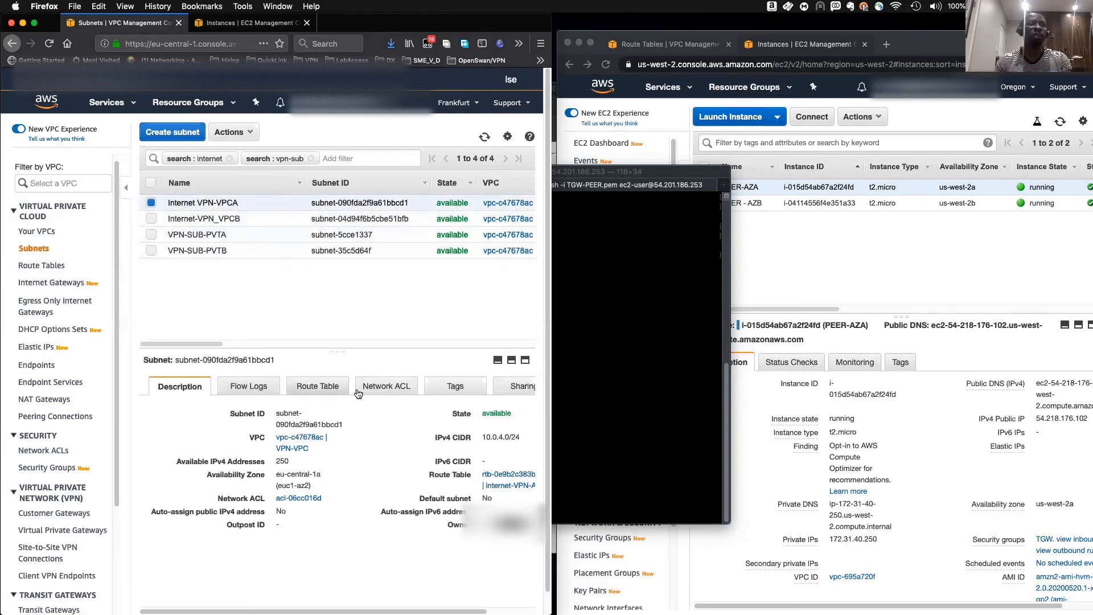
click(501, 474)
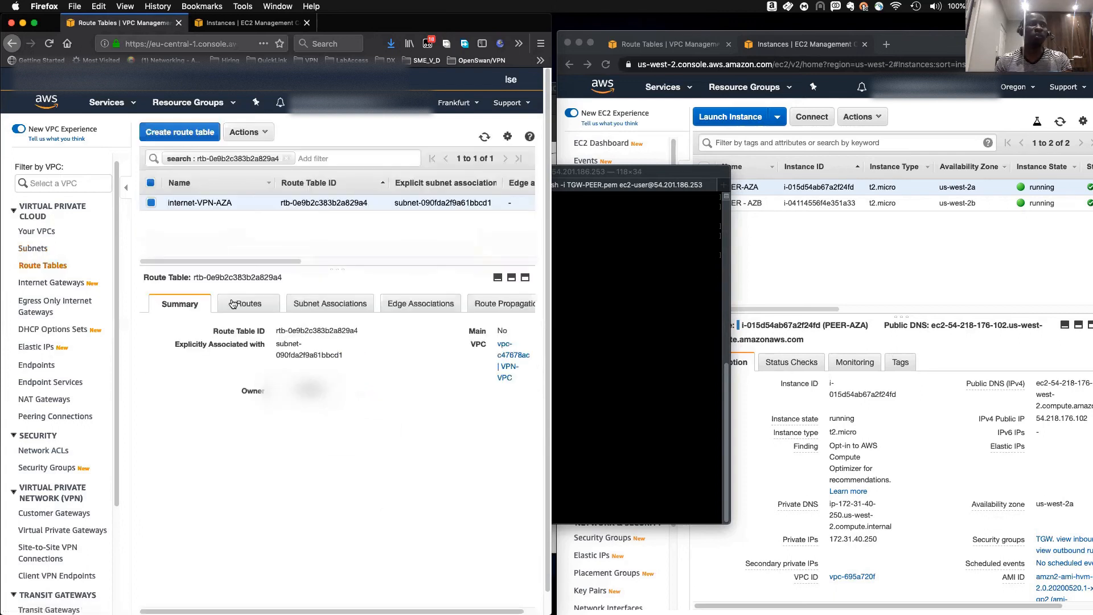
click(257, 309)
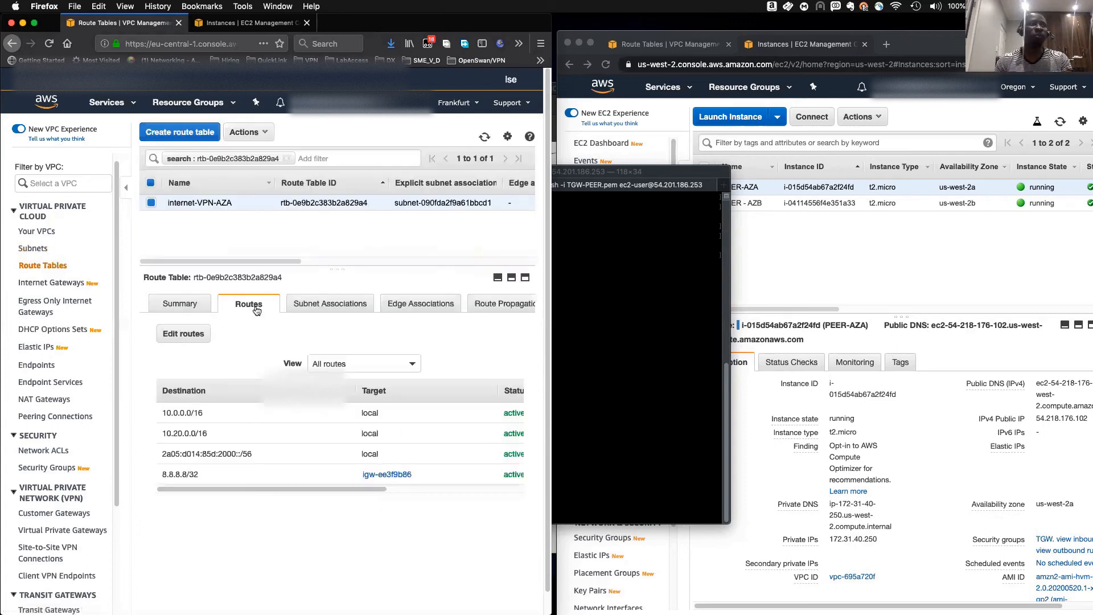
- Add a route 172.31.0.0/16 targeting transit gateway tgw-066cca110c934a251 to route table rtb-0e9b2c383b2a829a4 and save
click(177, 335)
click(55, 310)
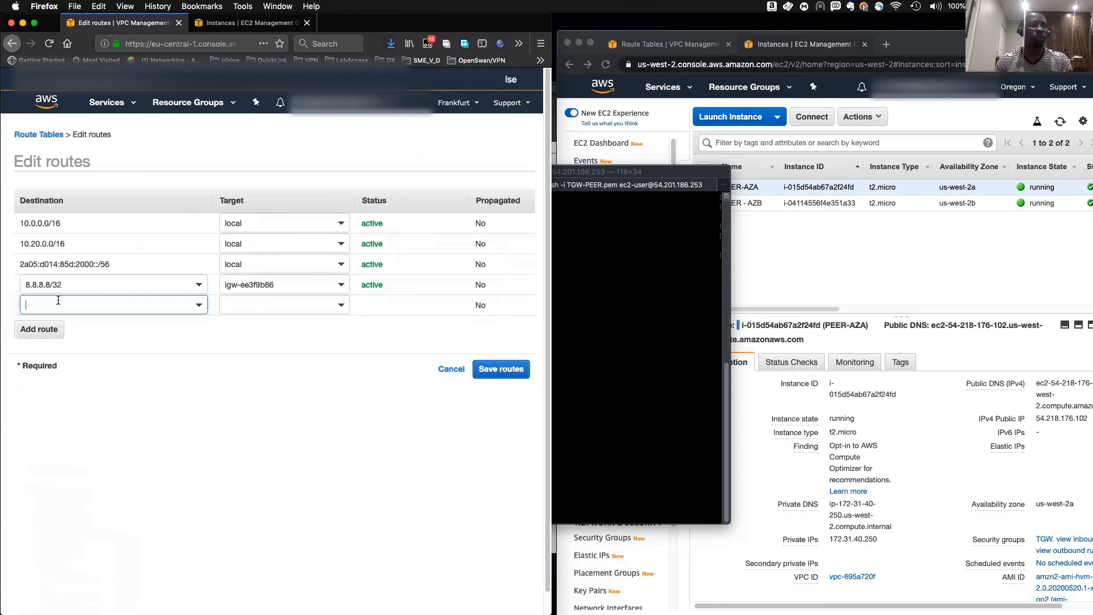
text(172)
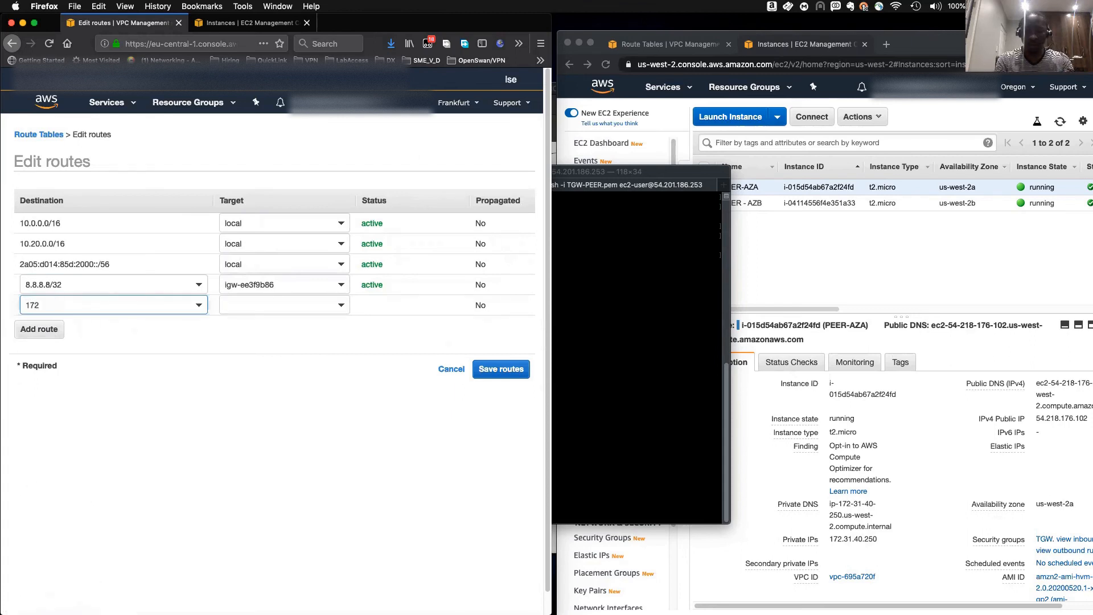
text(.31.)
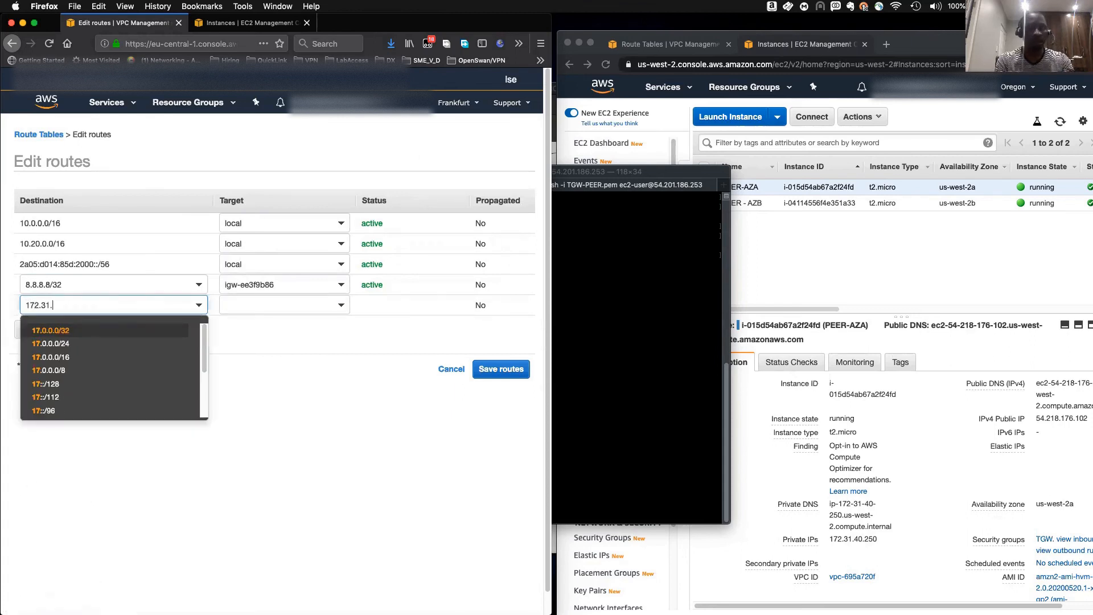
text(0.0/16)
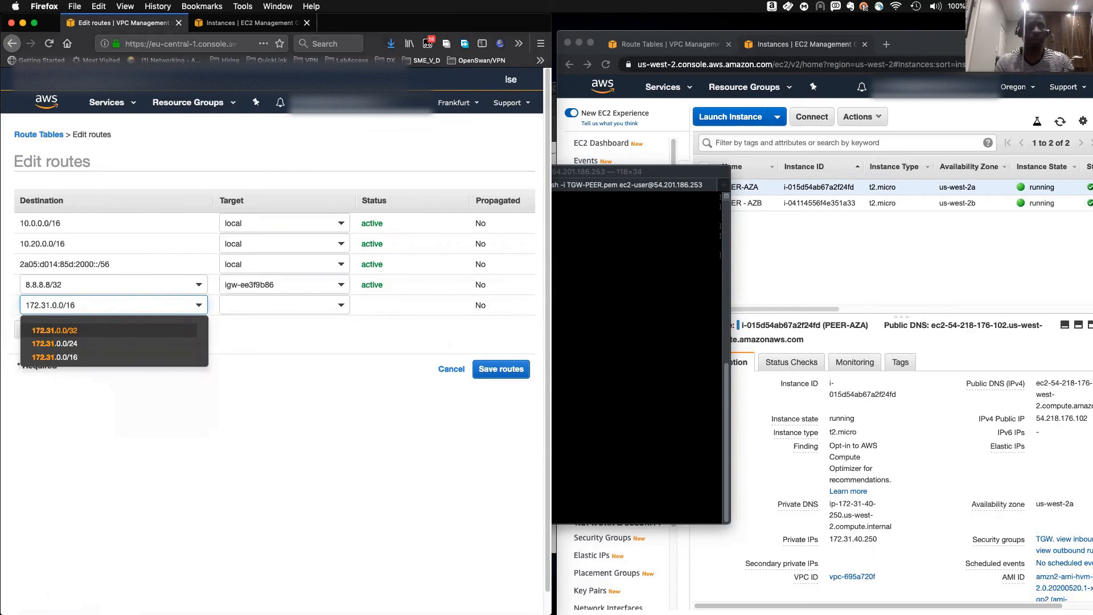
click(313, 305)
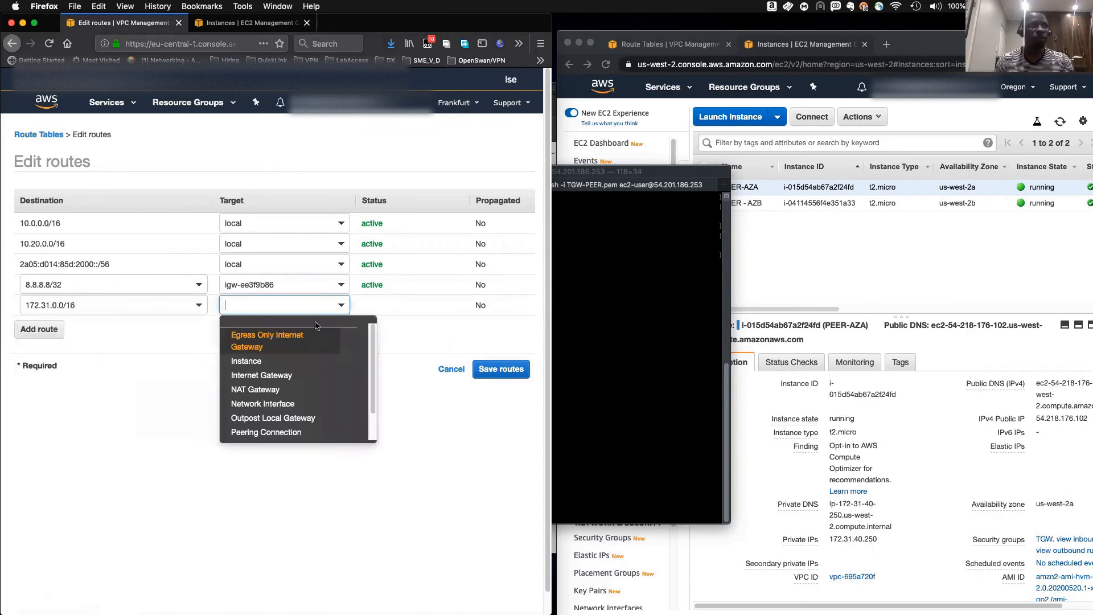
scroll(295, 415, down, 2)
click(296, 416)
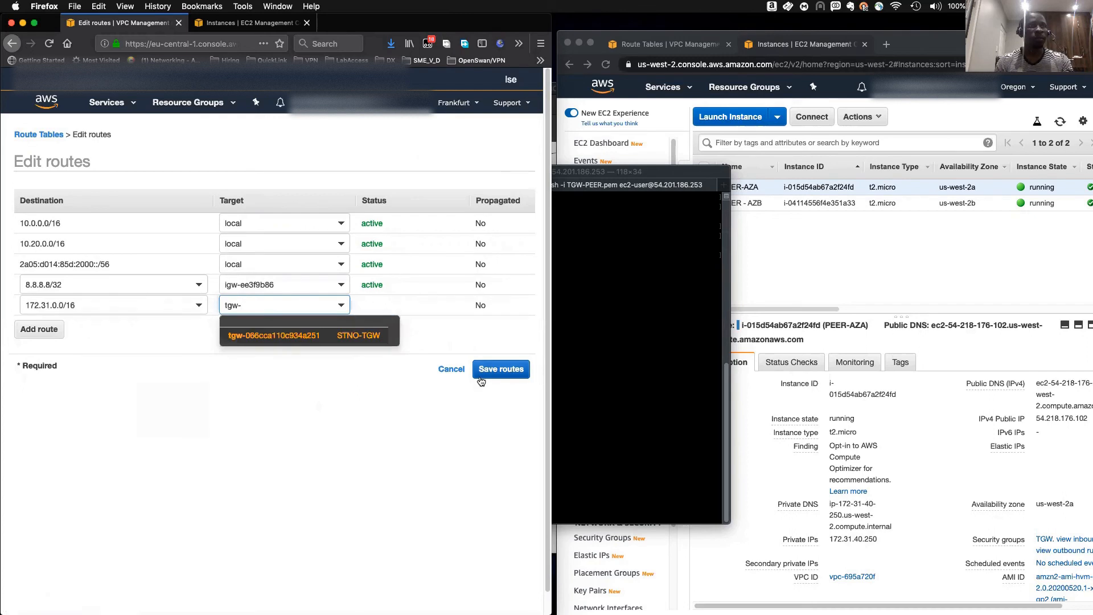
click(342, 336)
click(482, 370)
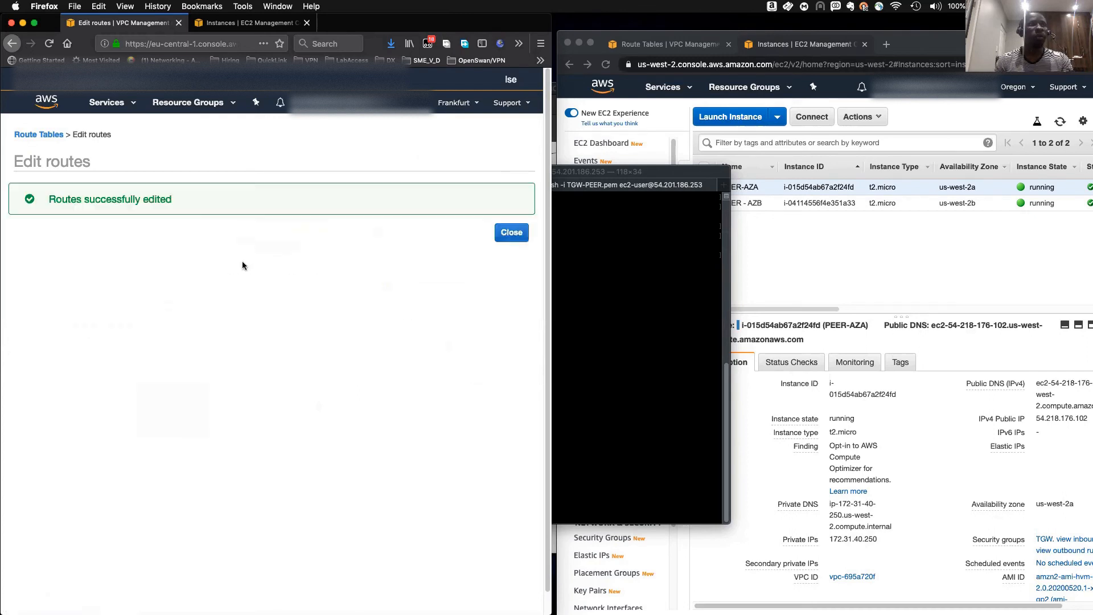
click(511, 232)
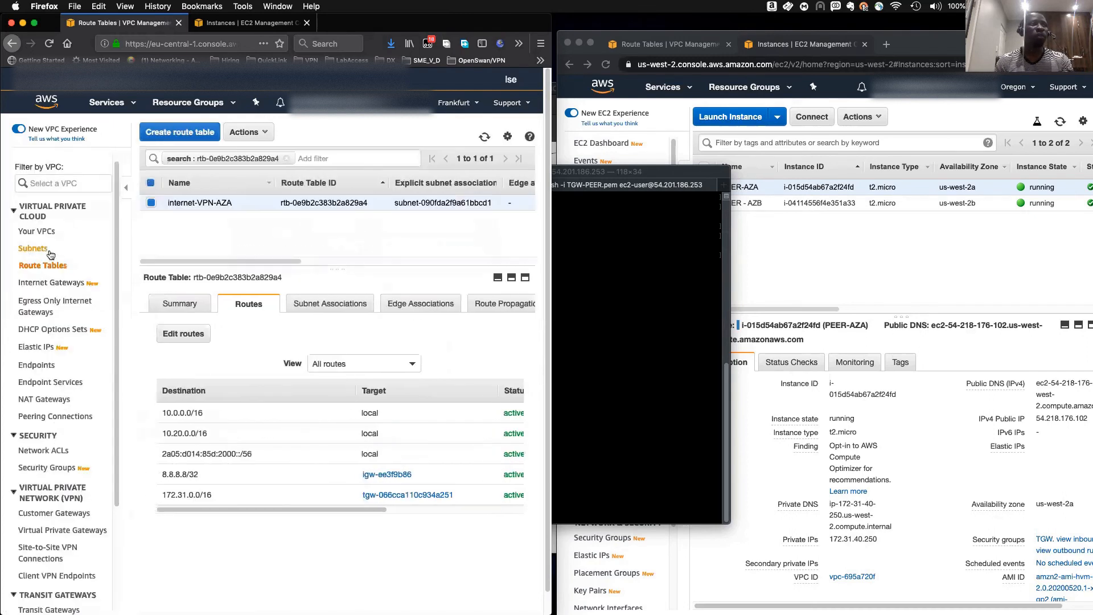
- Open the route table of Frankfurt subnet VPN-SUB-PVTB, rtb-34b66e5f, and view its routes
click(32, 248)
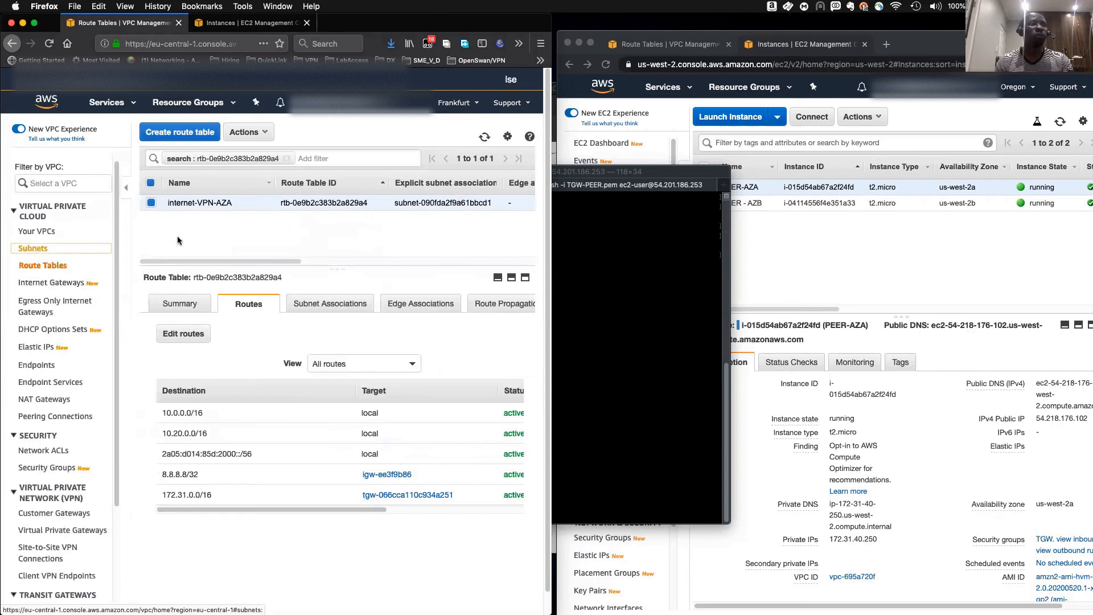
click(151, 250)
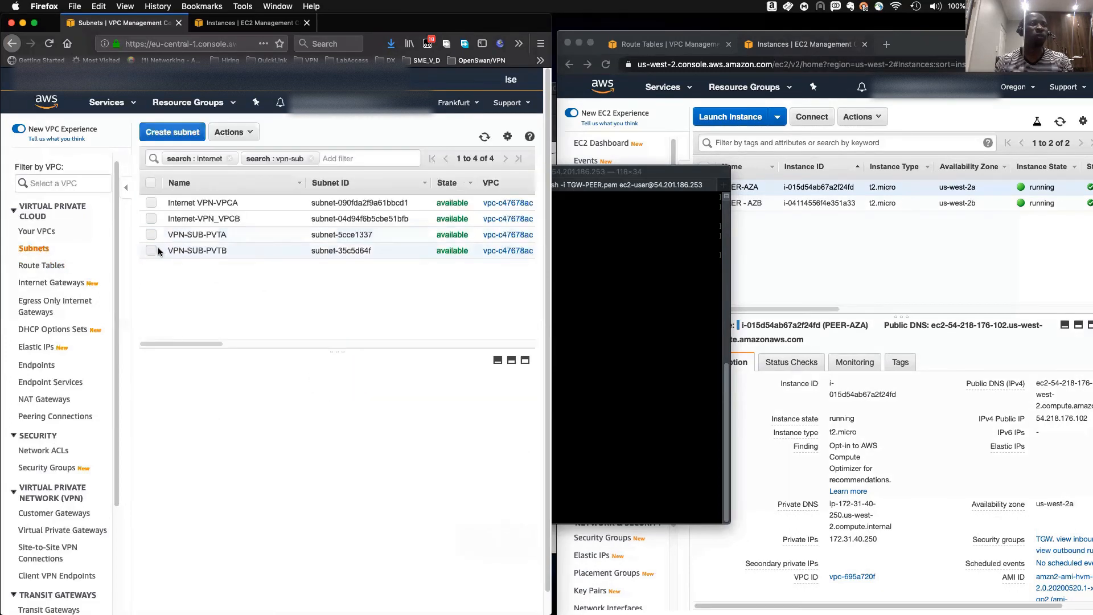
click(481, 486)
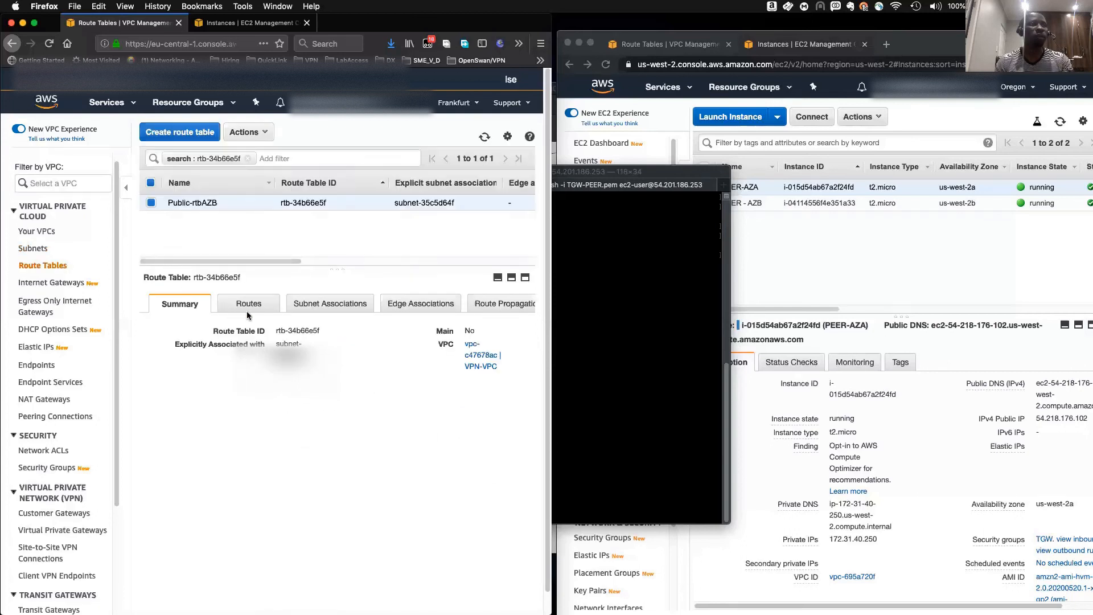
click(247, 307)
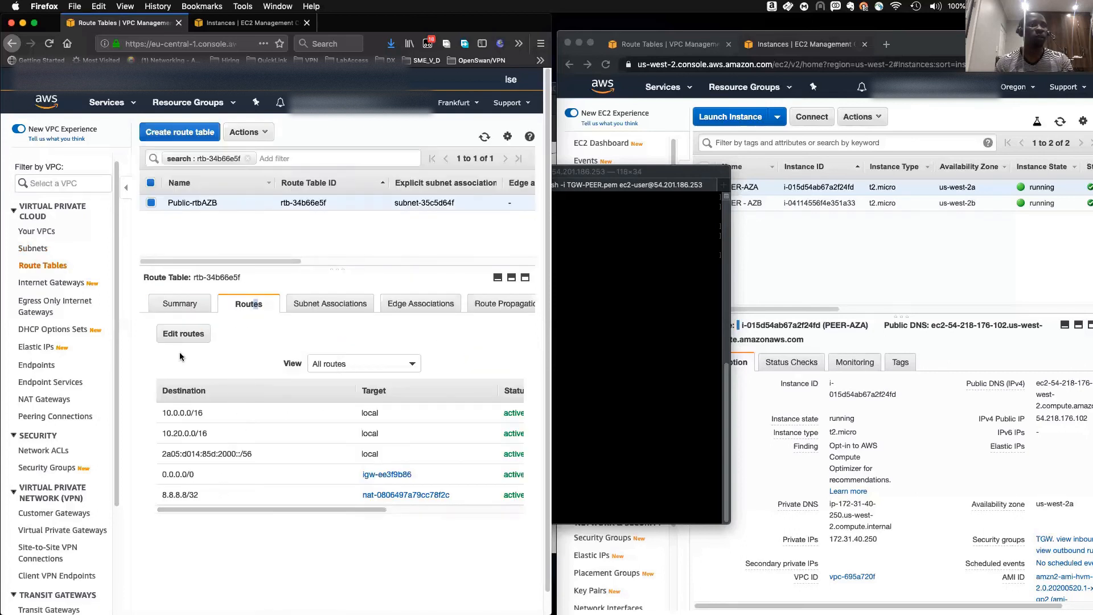
- Add a route 172.31.0.0/16 targeting transit gateway tgw-066cca110c934a251 to route table rtb-34b66e5f and save
click(168, 336)
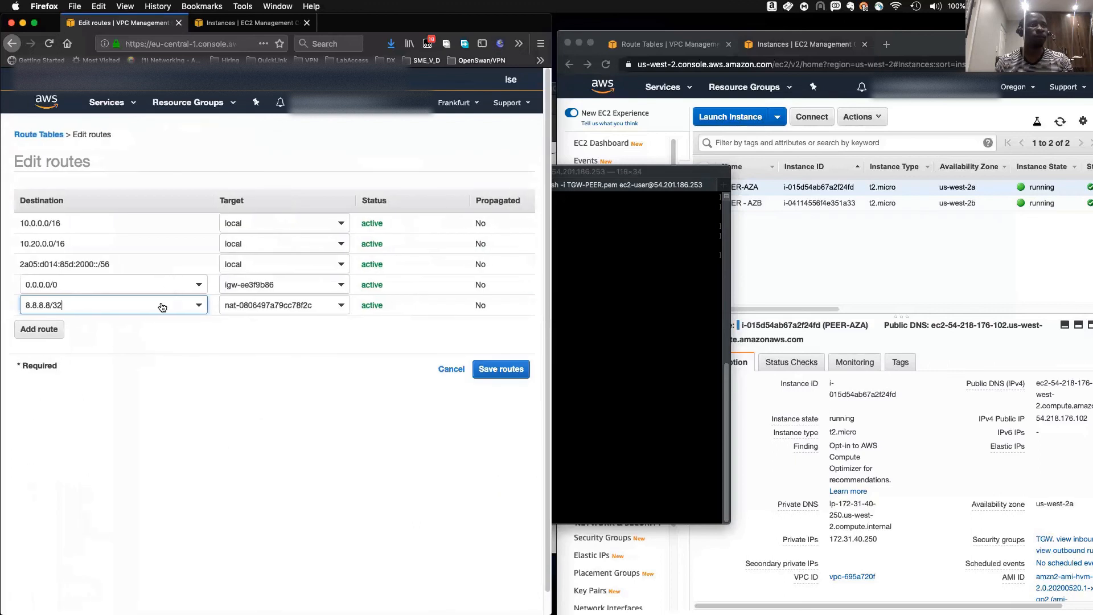
click(40, 330)
text(172.)
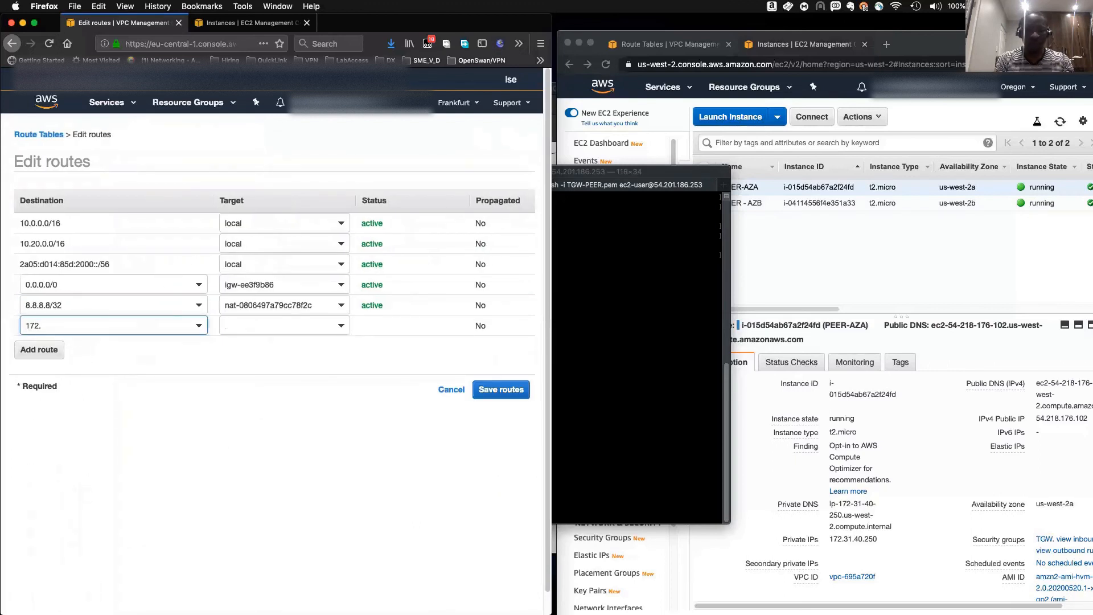
text(31.0.0/16)
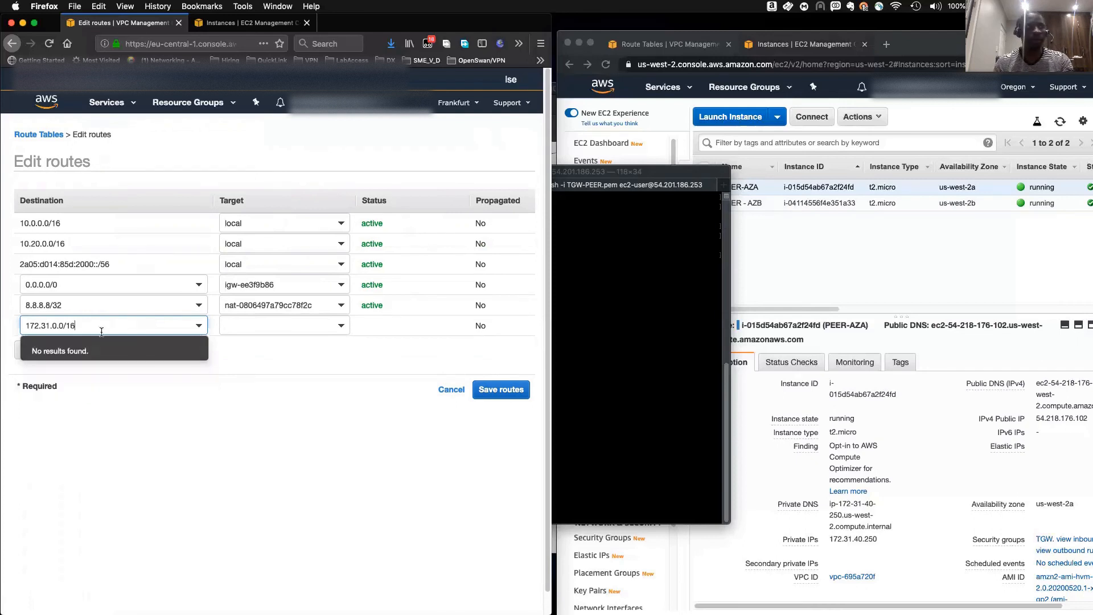
click(307, 326)
scroll(263, 433, down, 2)
click(253, 440)
click(275, 356)
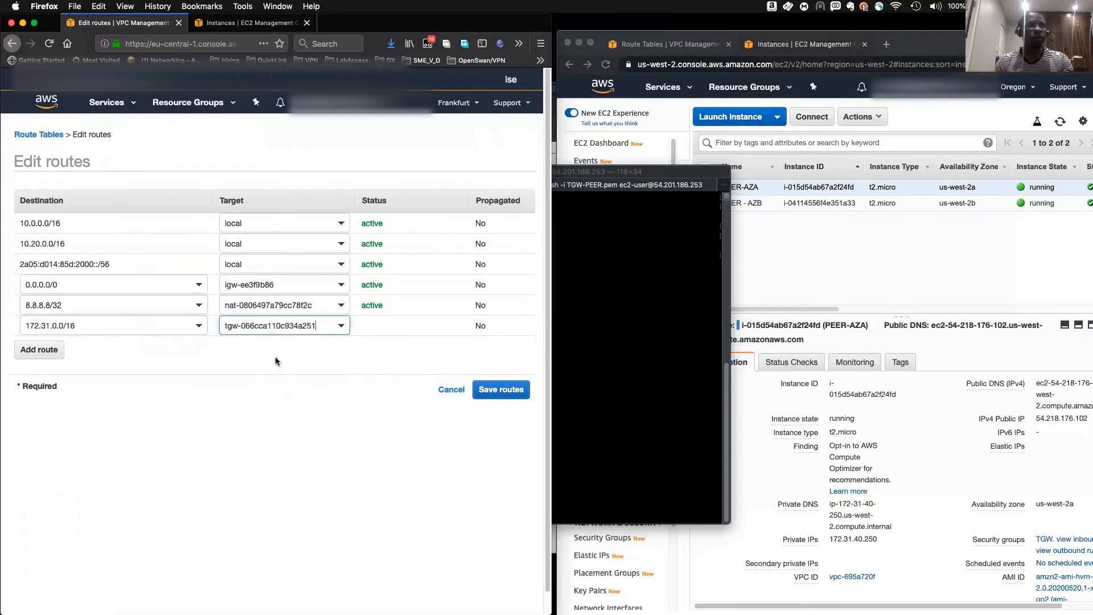
click(499, 393)
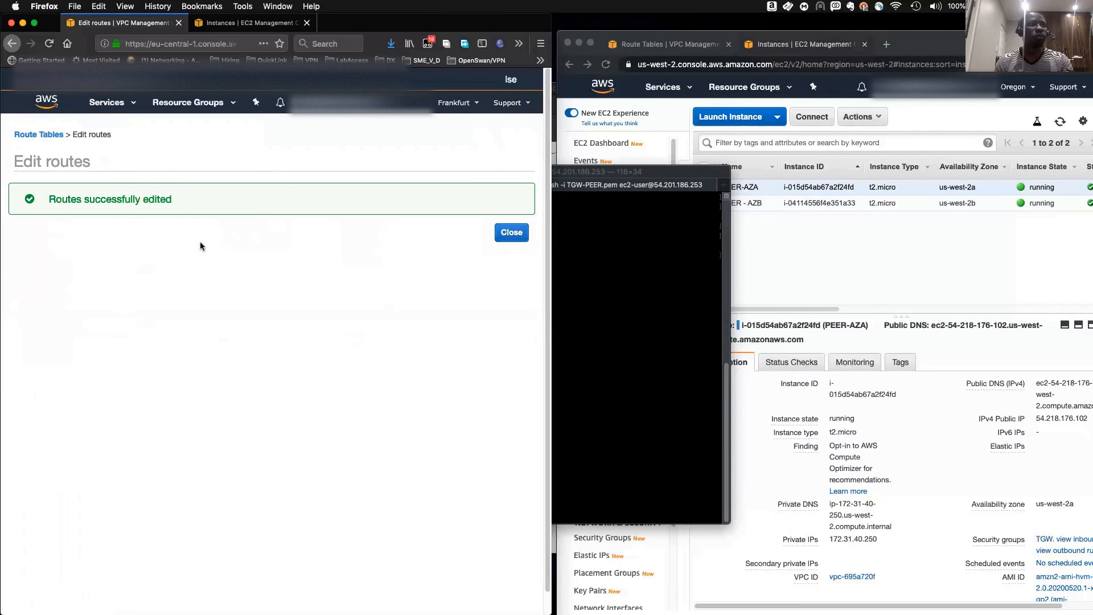
click(502, 234)
- Open the route table of Frankfurt subnet Internet-VPN_VPCB, rtb-0b899bb68d69afaf2, and view its routes
click(32, 248)
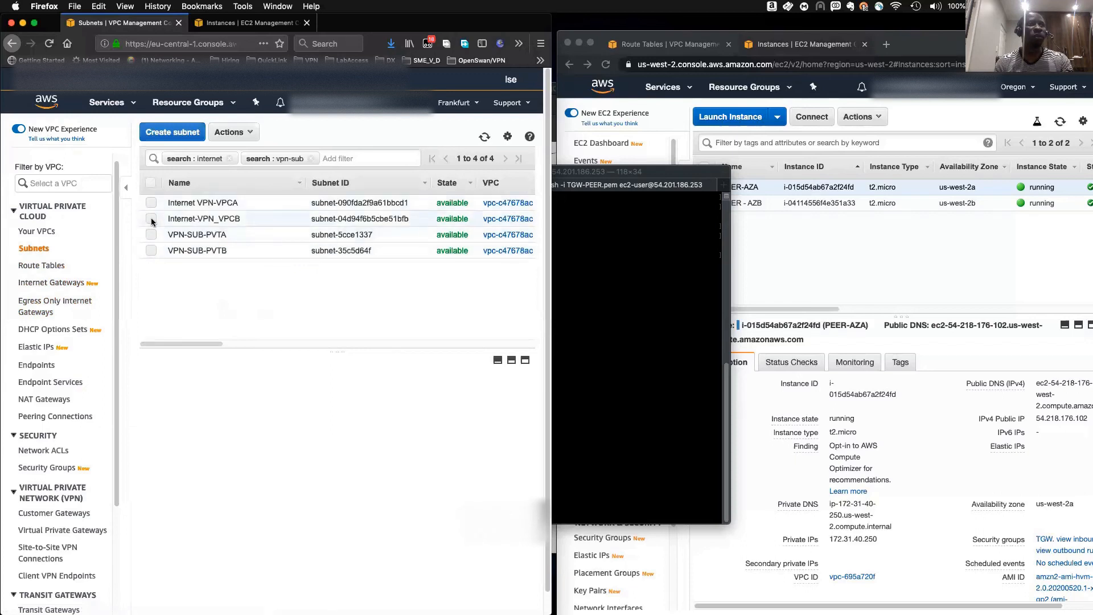
click(151, 219)
click(516, 486)
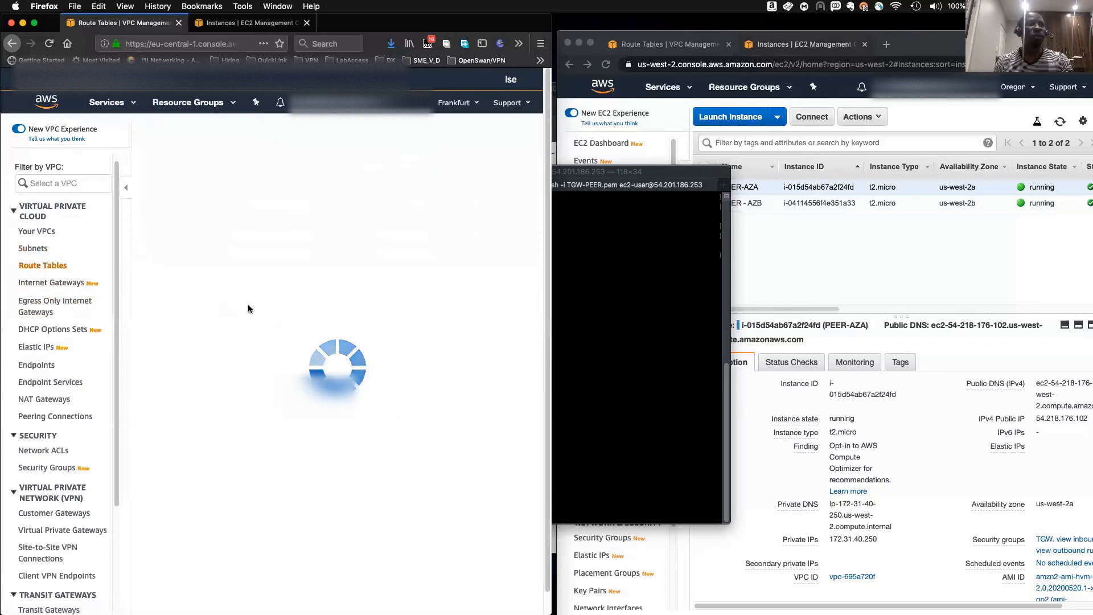
click(248, 304)
- Add a route 172.31.0.0/16 targeting transit gateway tgw-066cca110c934a251 to route table rtb-0b899bb68d69afaf2 and save
click(184, 333)
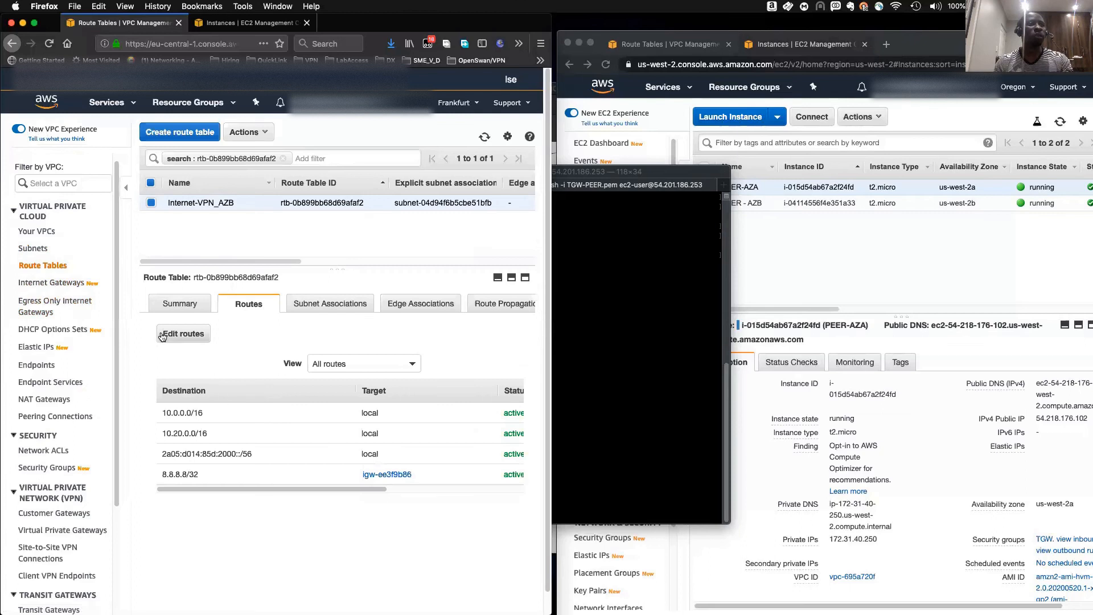
click(62, 308)
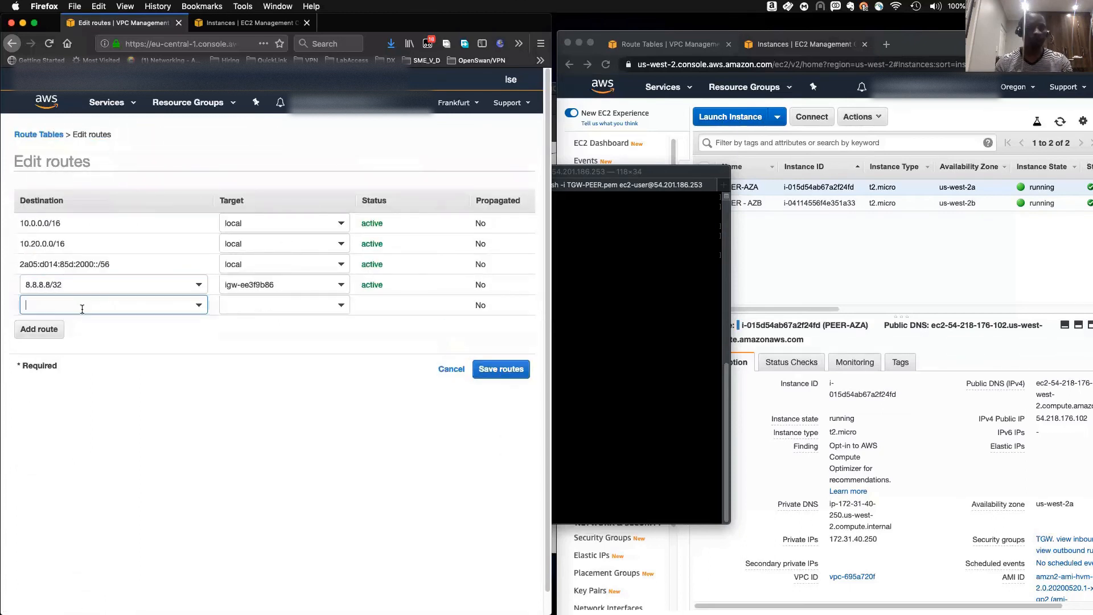
text(172.31.)
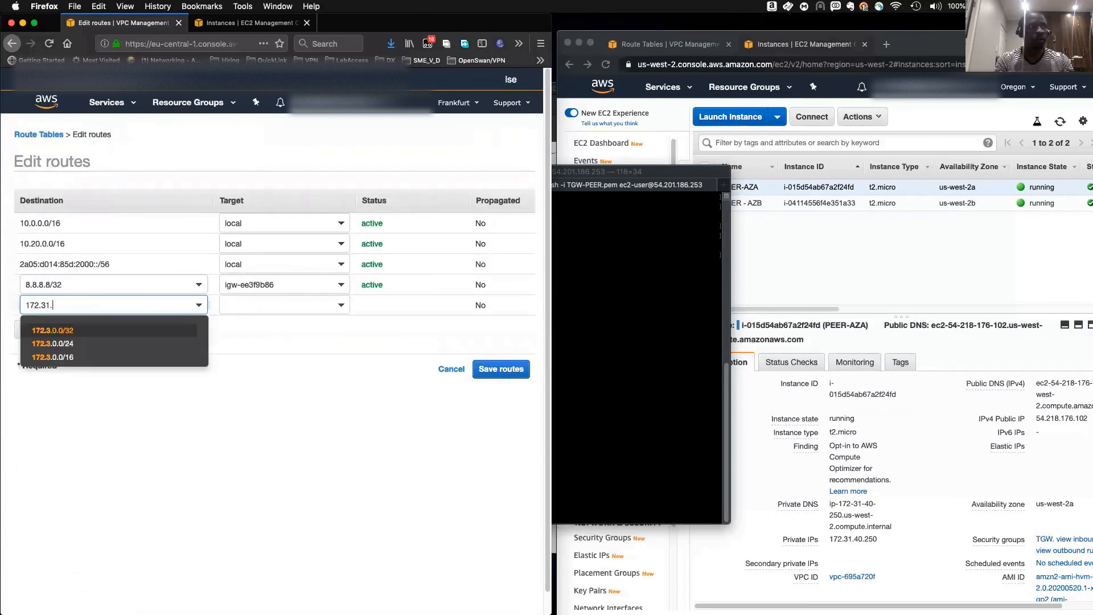
text(0.0/16)
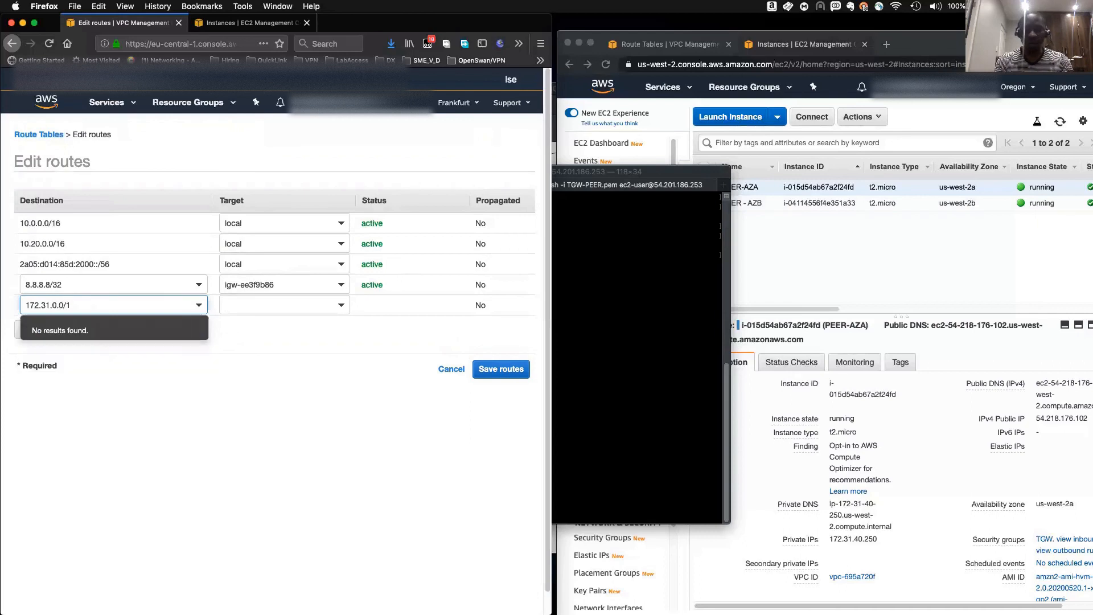
click(306, 310)
scroll(291, 396, down, 2)
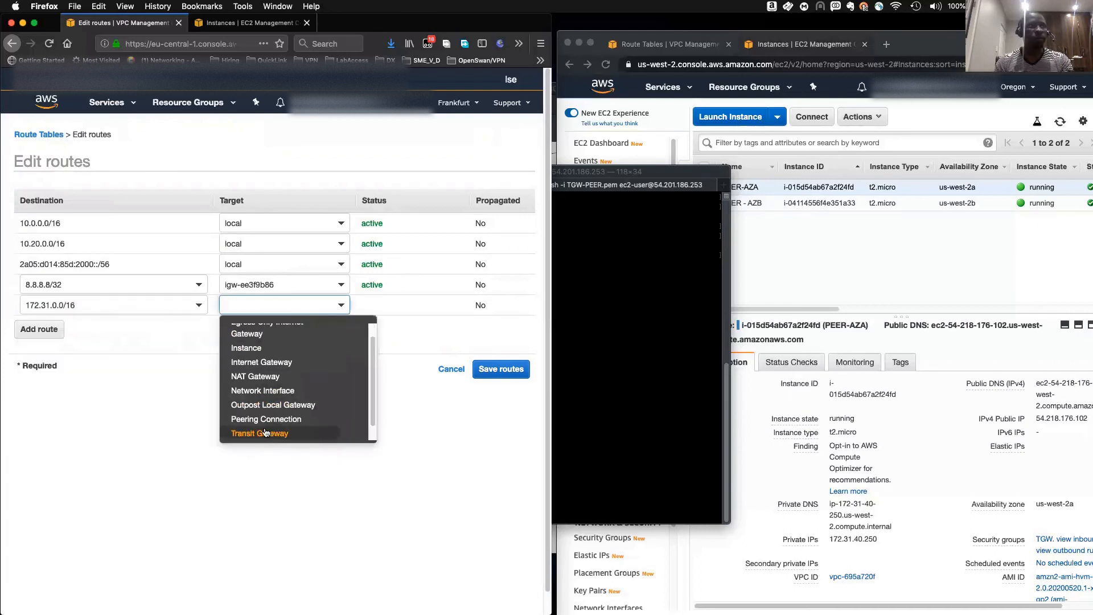
click(256, 432)
click(255, 337)
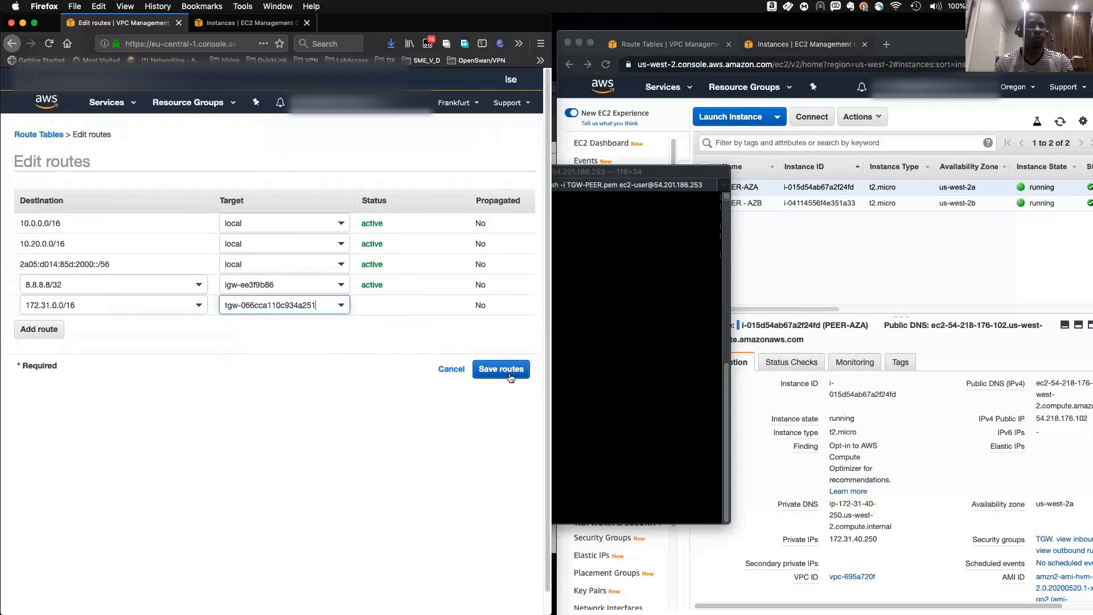
click(508, 369)
click(513, 233)
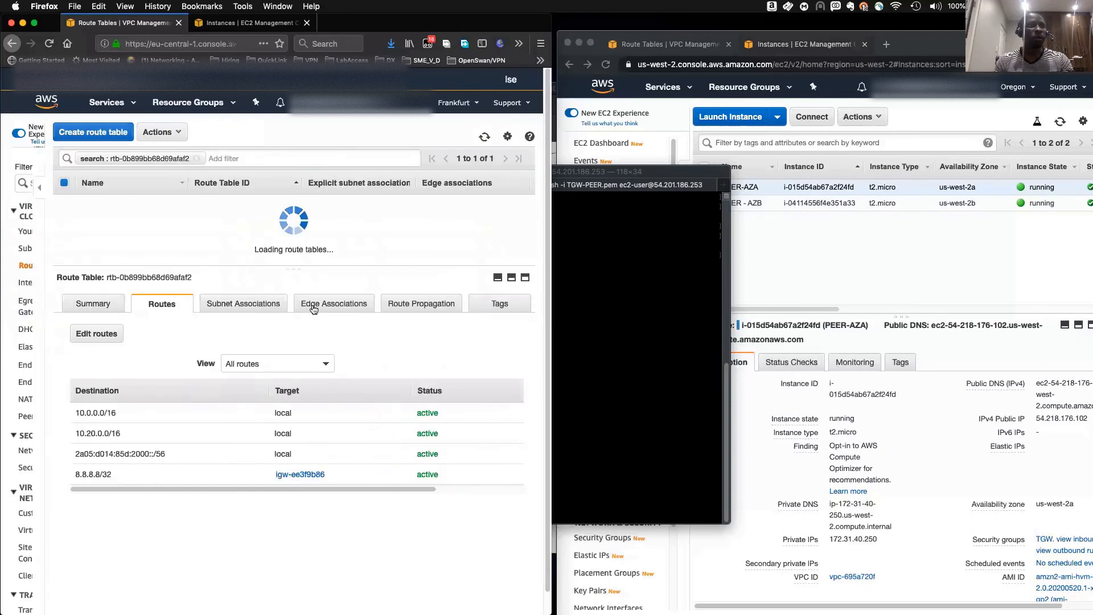
- Rerun ping 8.8.8.8 in the SSH session of instance ip-172-31-24-86
click(620, 381)
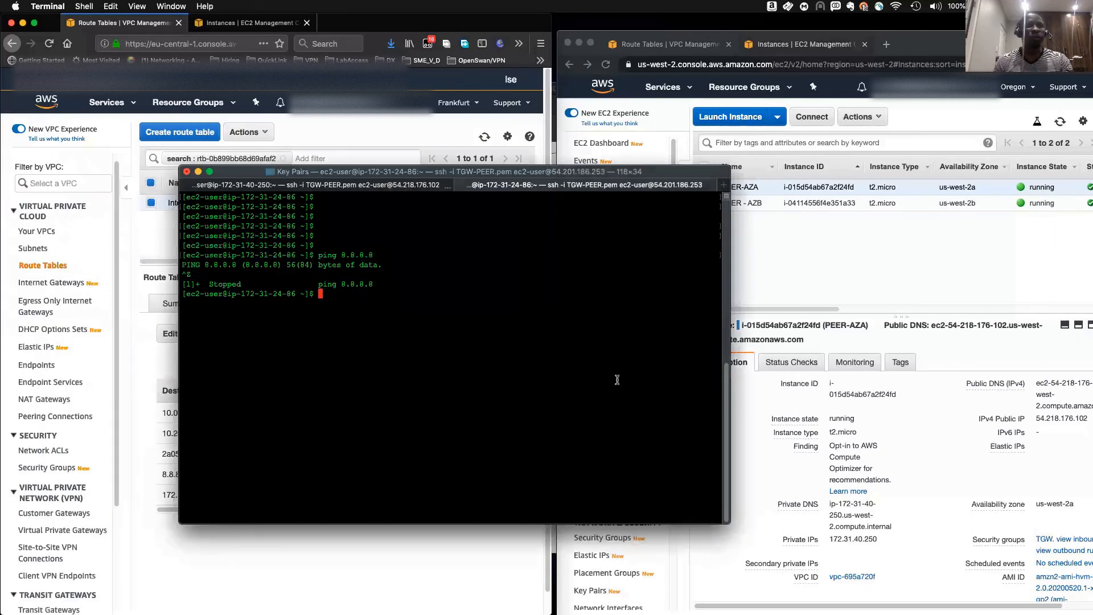
key(Return)
key(Up)
key(Return)
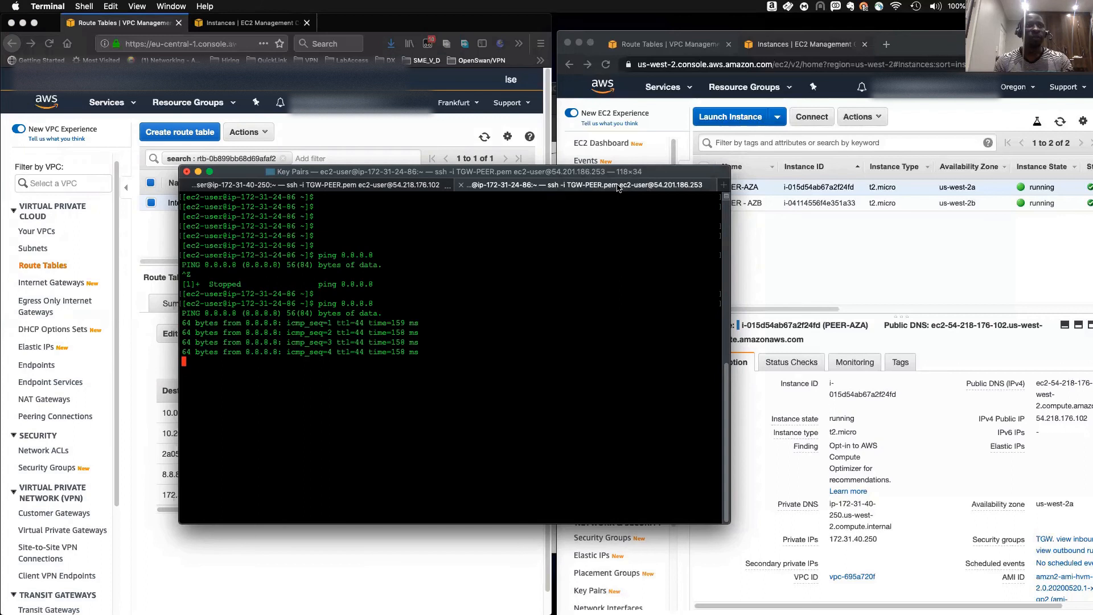
click(405, 185)
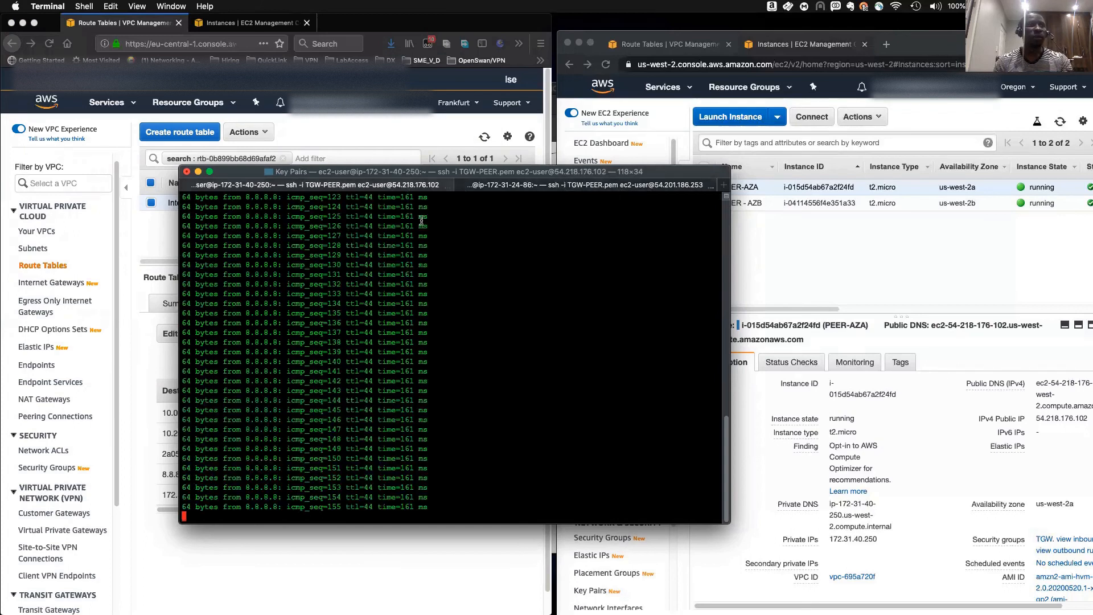
click(536, 185)
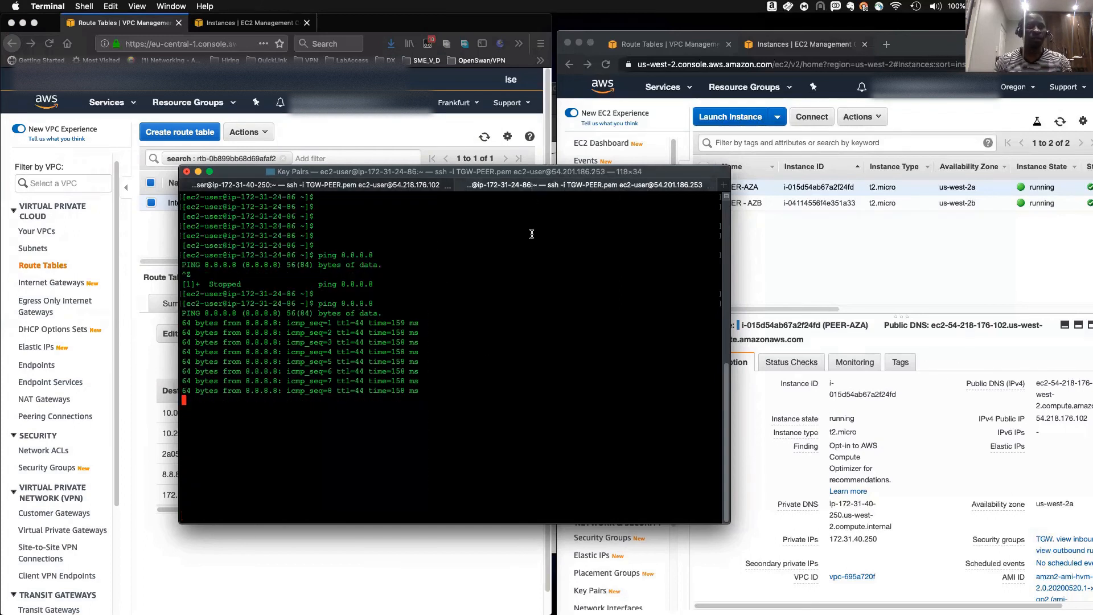
click(351, 185)
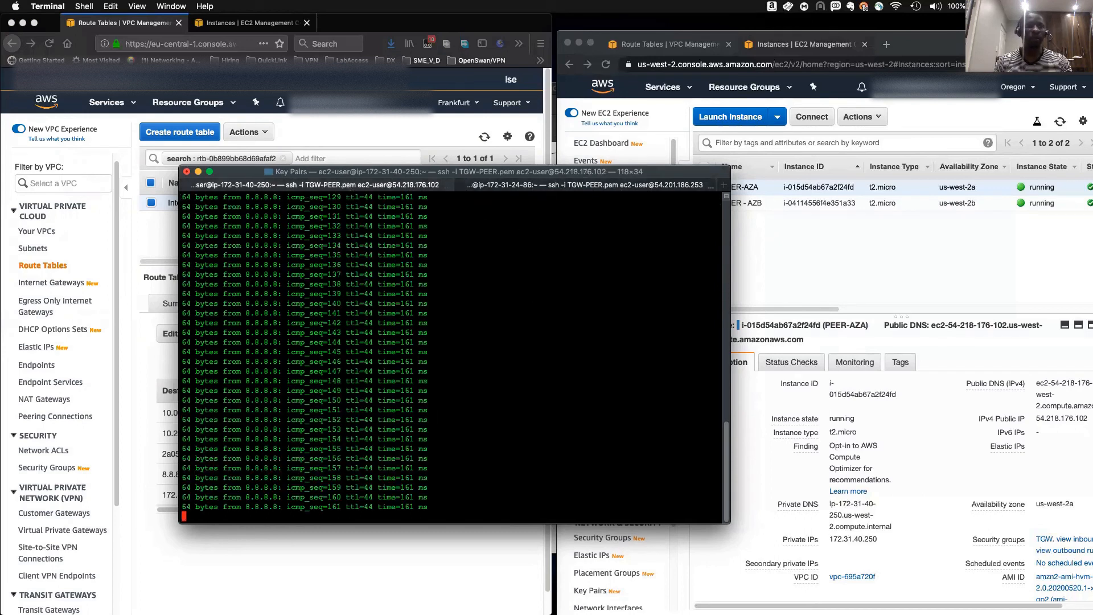
key(ctrl+z)
click(607, 187)
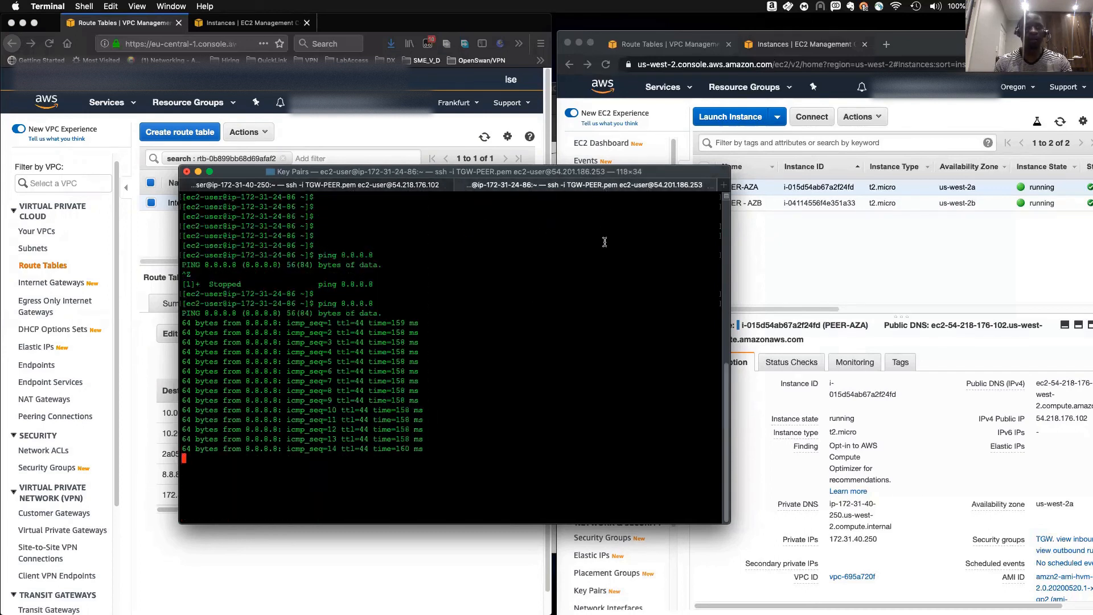
click(285, 187)
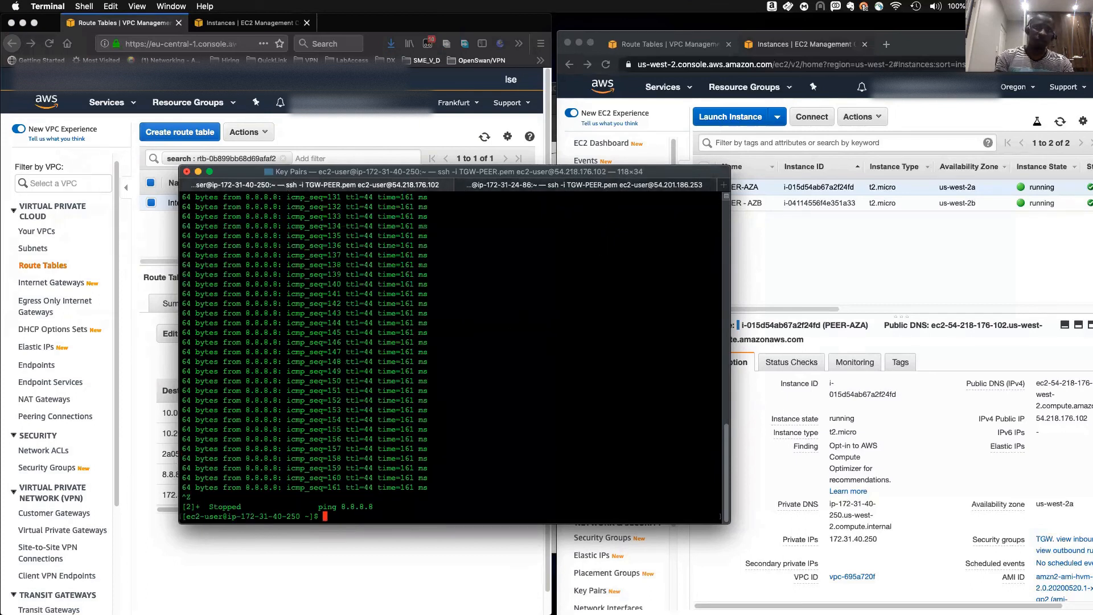
key(Return)
key(Return)
text(tr)
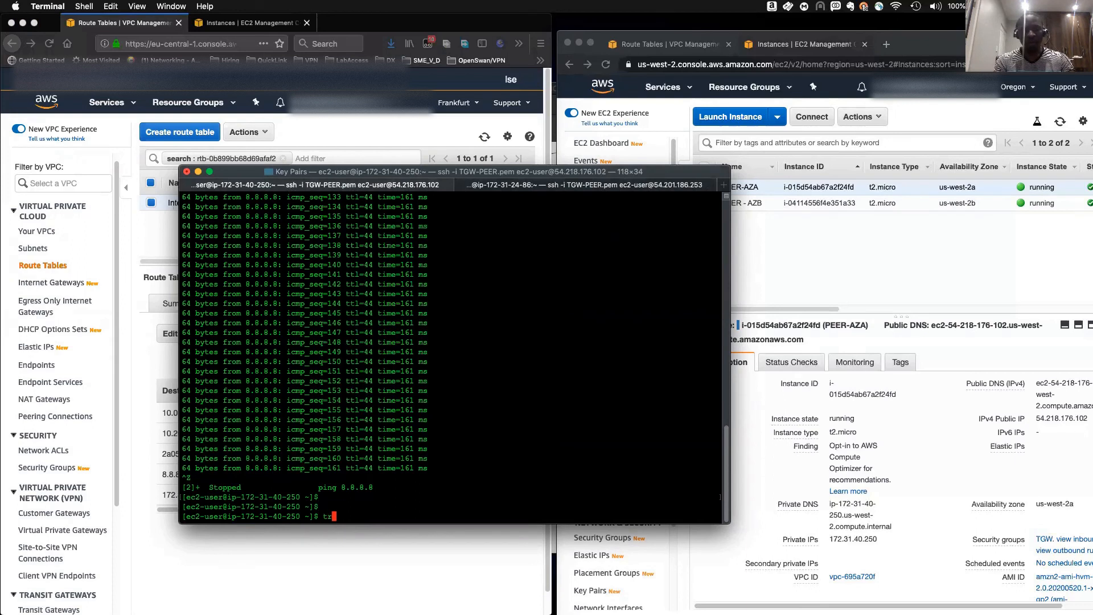
text(aceroute 8.8.8.8)
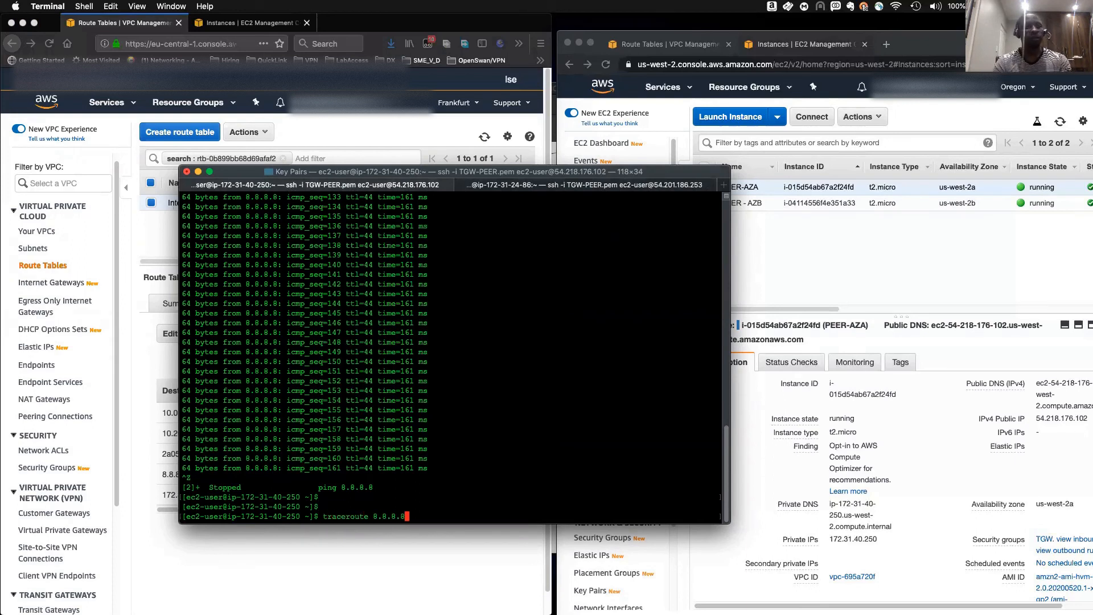
key(Return)
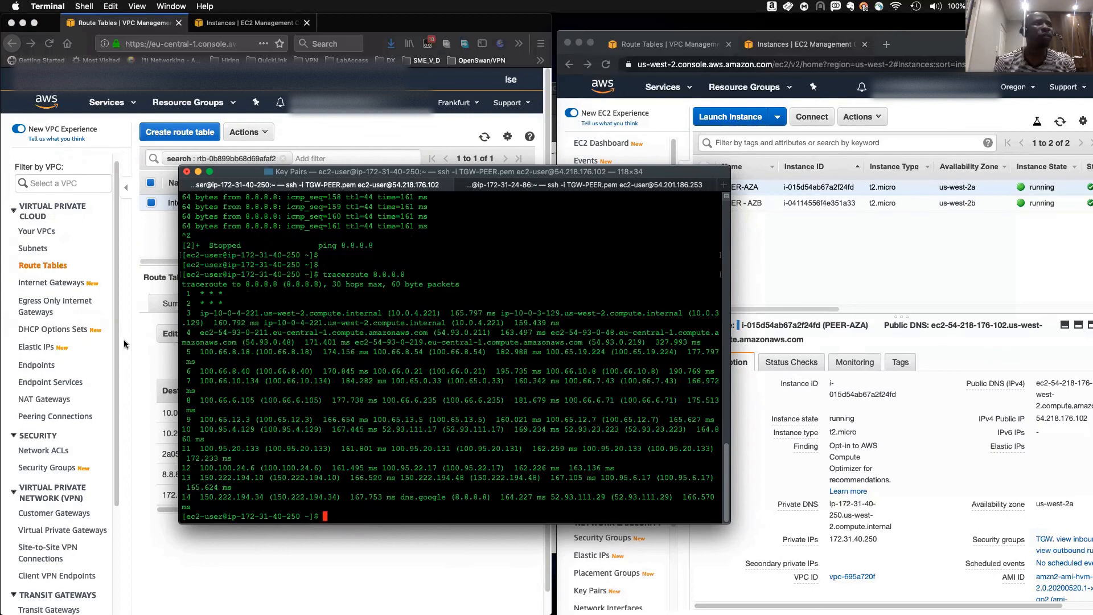
- Examine the Frankfurt NAT gateways' private IP addresses and compare them with the first traceroute hops
click(339, 129)
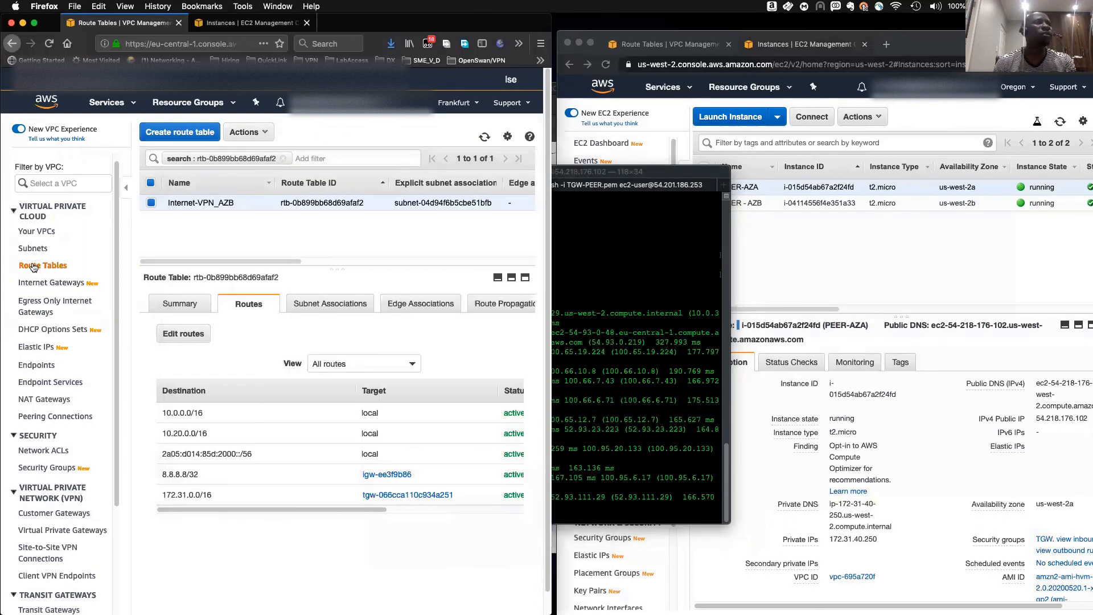
scroll(39, 267, down, 1)
click(50, 381)
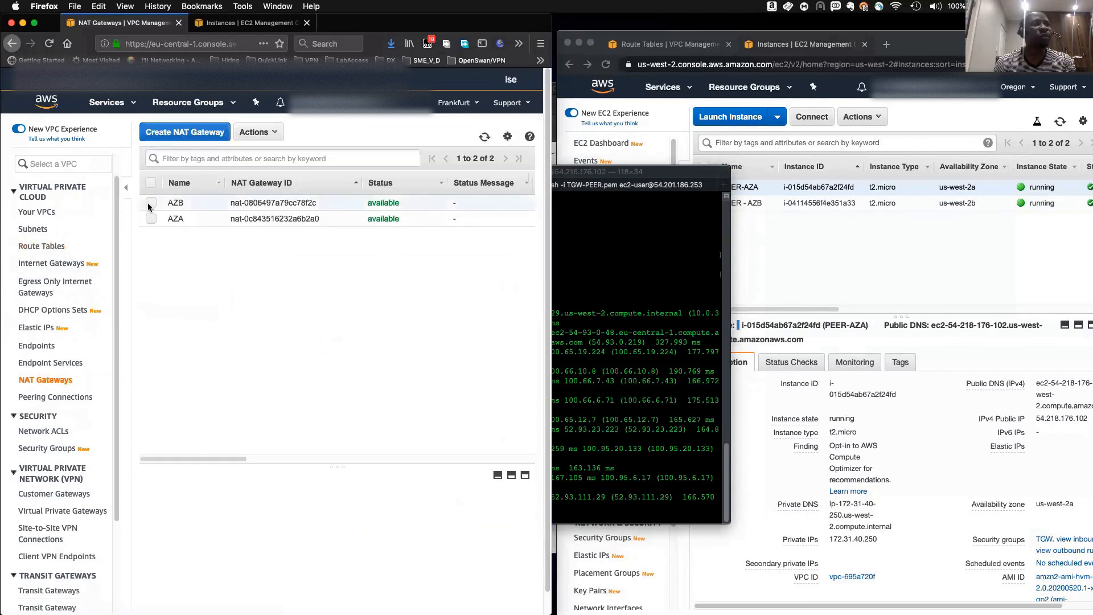
click(154, 211)
drag(216, 458, 217, 458)
drag(287, 464, 344, 369)
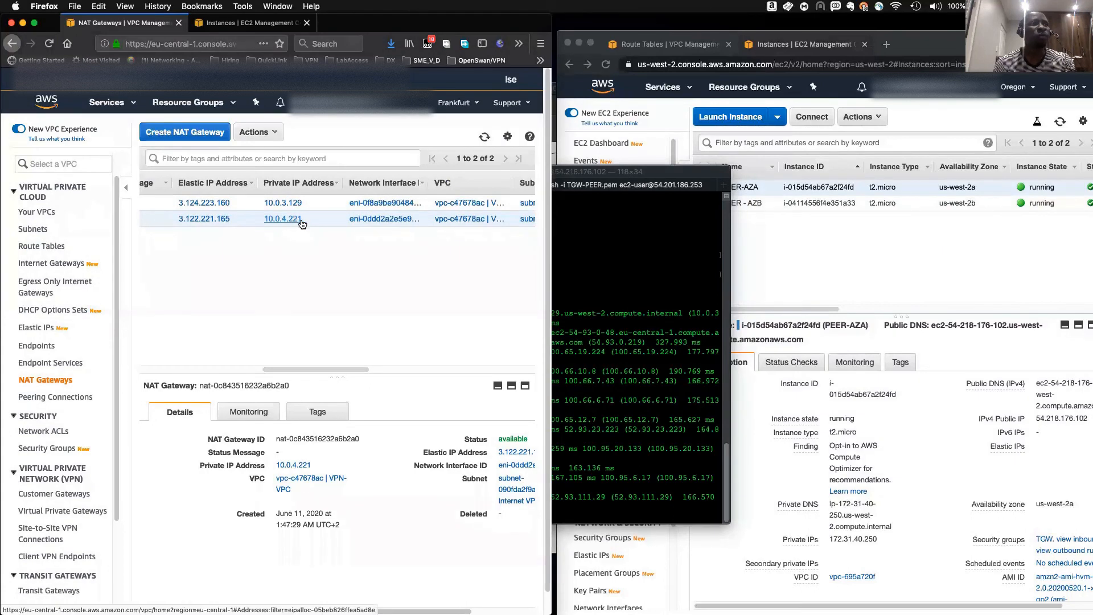
click(575, 293)
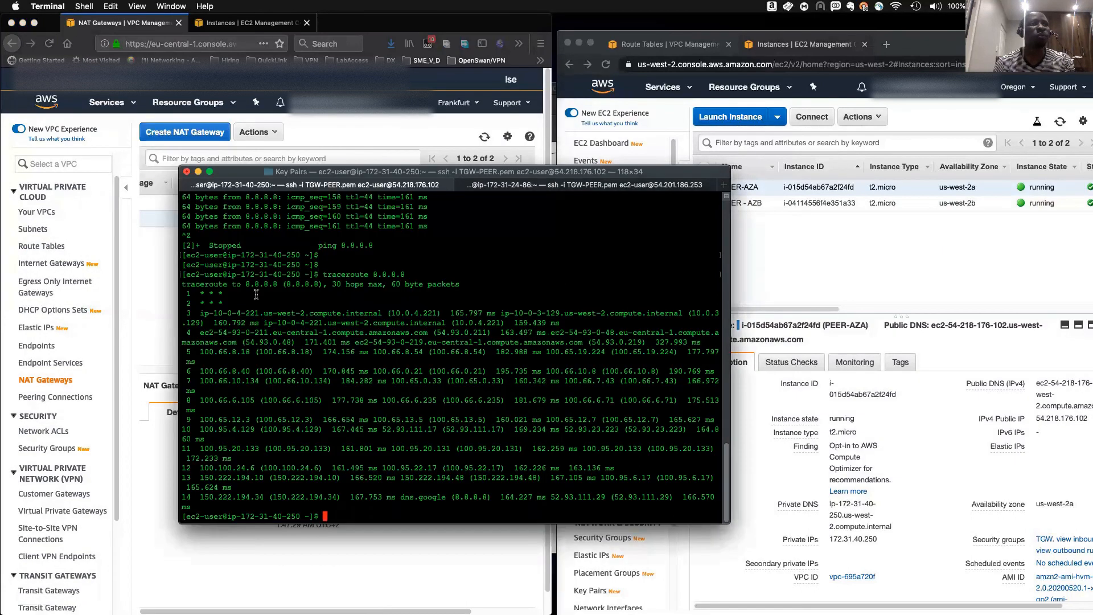
drag(203, 313, 261, 313)
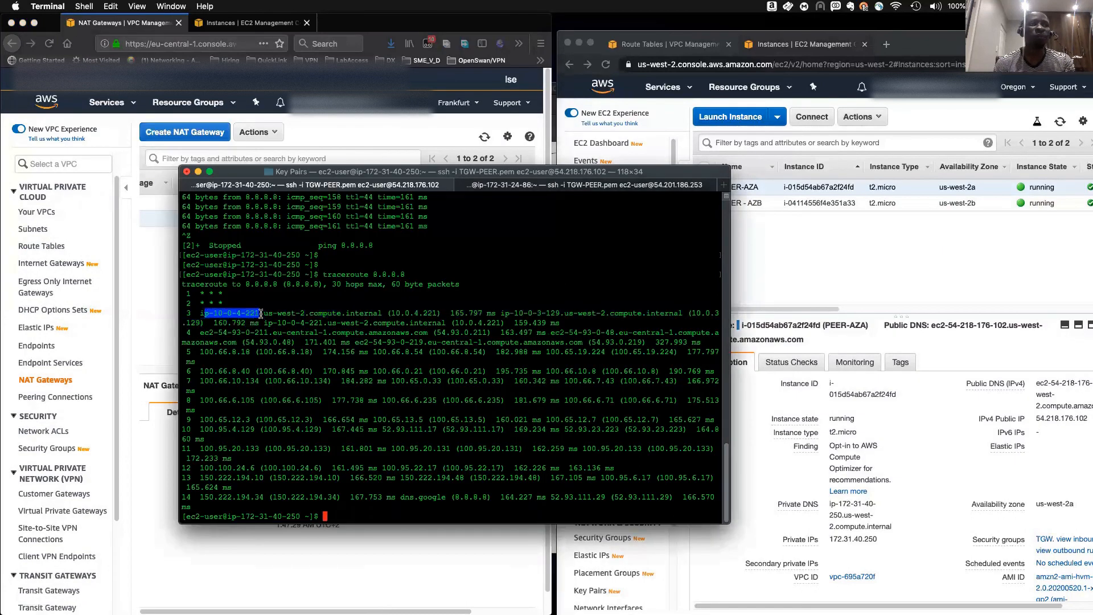
- Run traceroute 8.8.8.8 in the SSH session of instance ip-172-31-24-86 and rerun it once
click(477, 447)
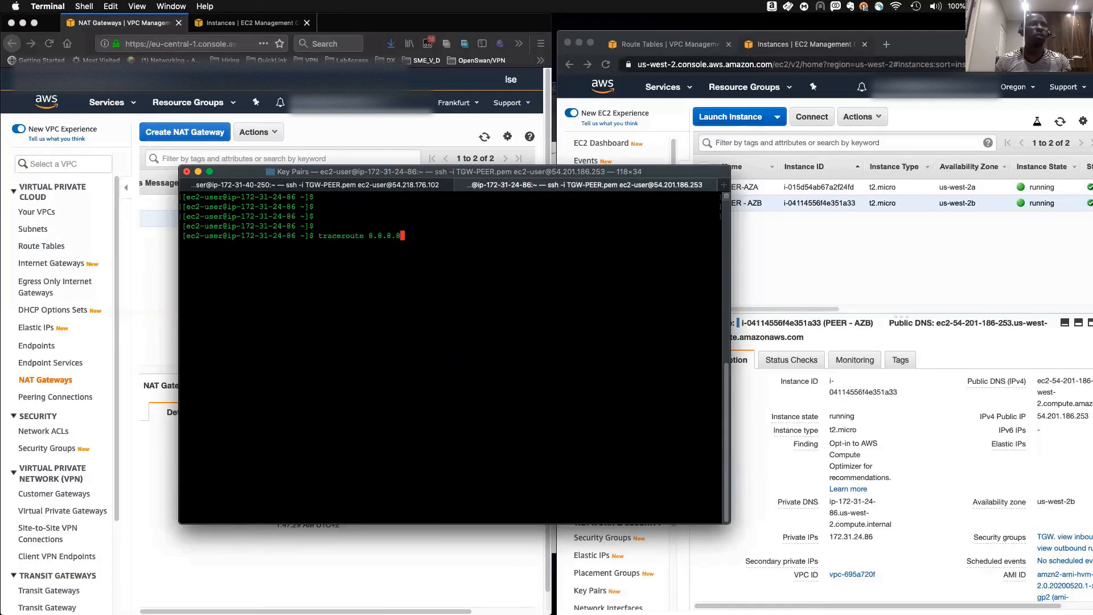
key(Return)
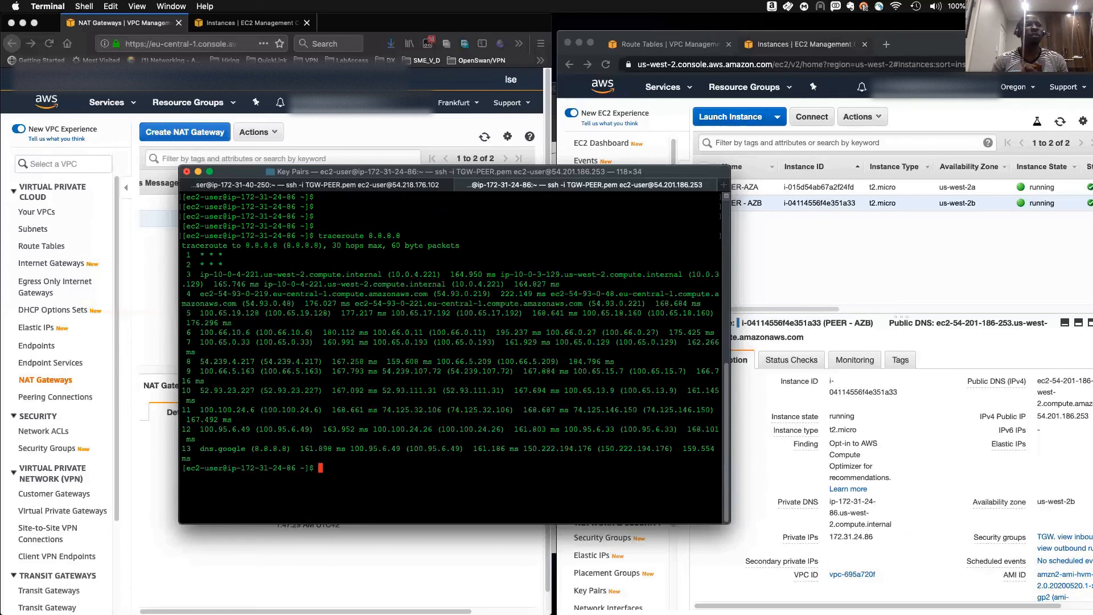
key(Return)
key(Return)
key(Return)
key(Return)
key(Return)
key(Return)
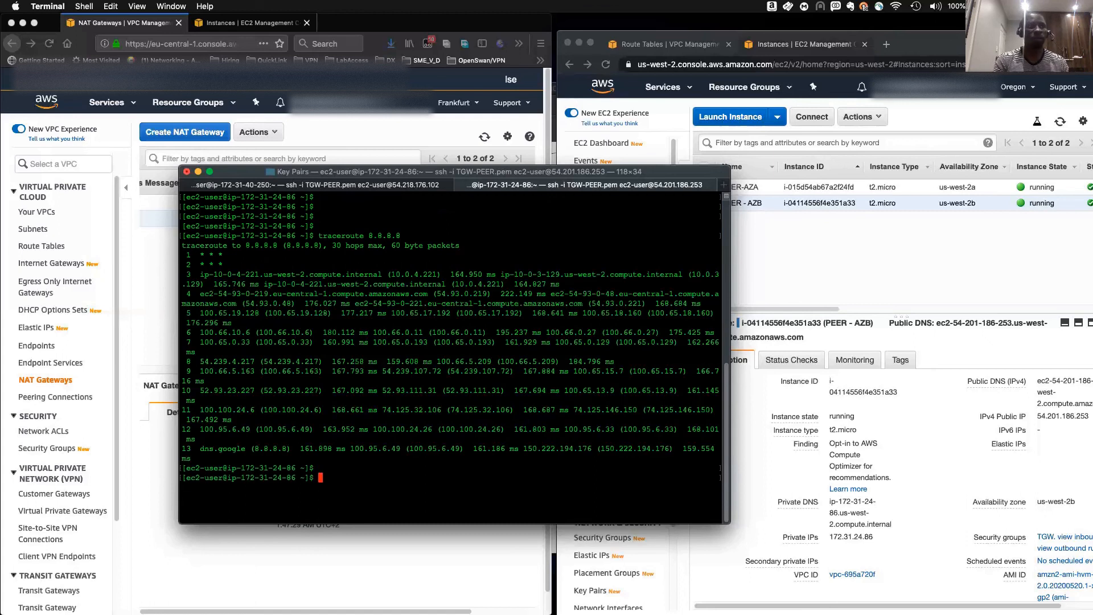
key(Up)
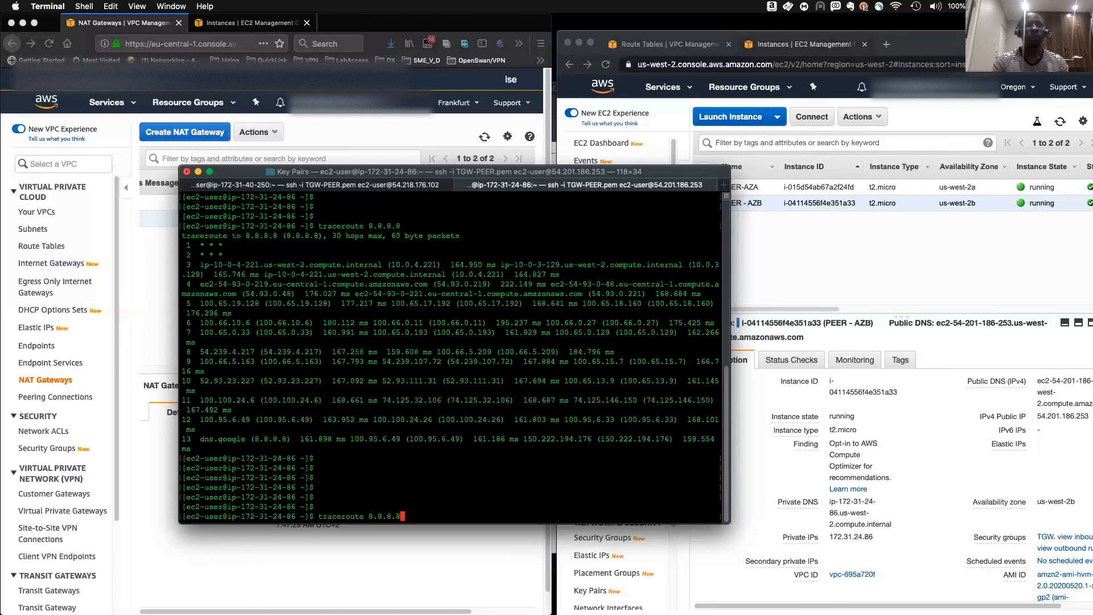
key(Return)
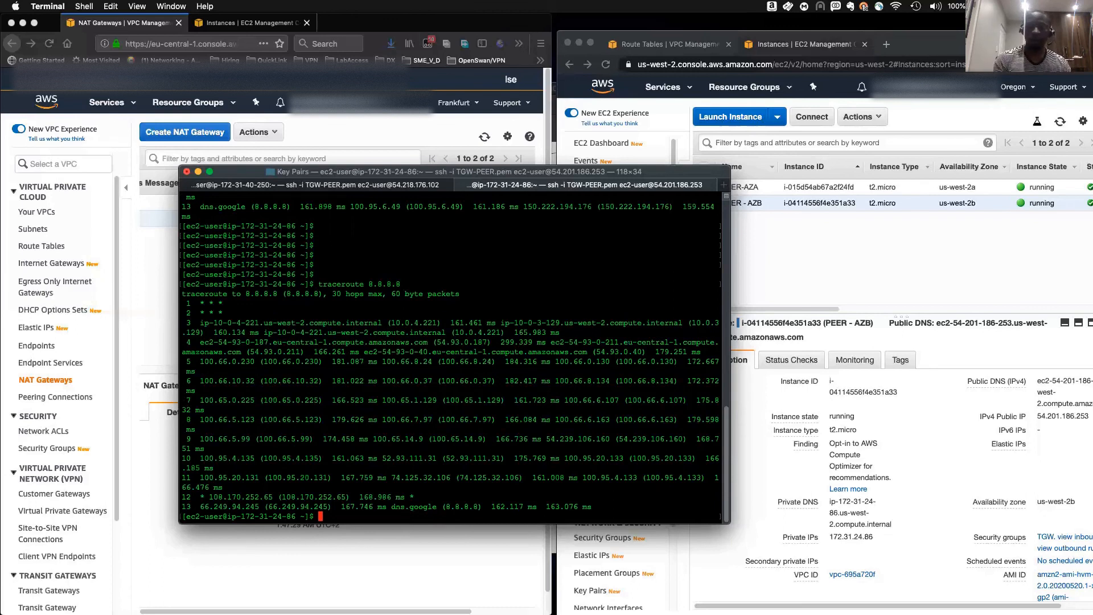
- Keep rerunning traceroute 8.8.8.8 in the ip-172-31-24-86 session to examine which NAT gateway hops appear
key(Return)
key(Return)
key(Return)
key(Up)
key(Return)
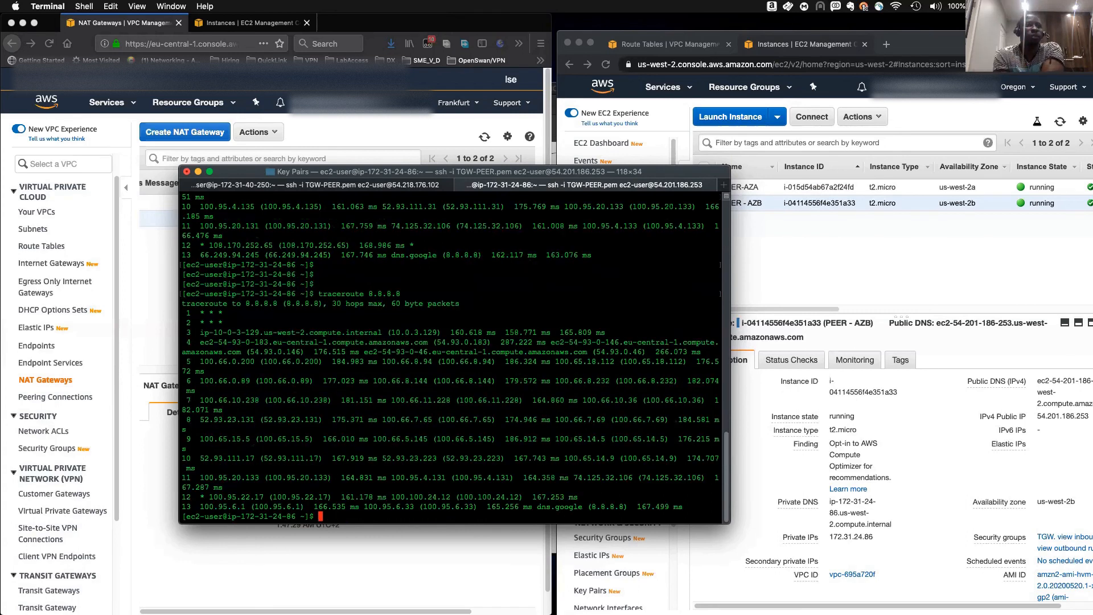
key(Return)
key(Return)
key(Return)
key(Up)
key(Return)
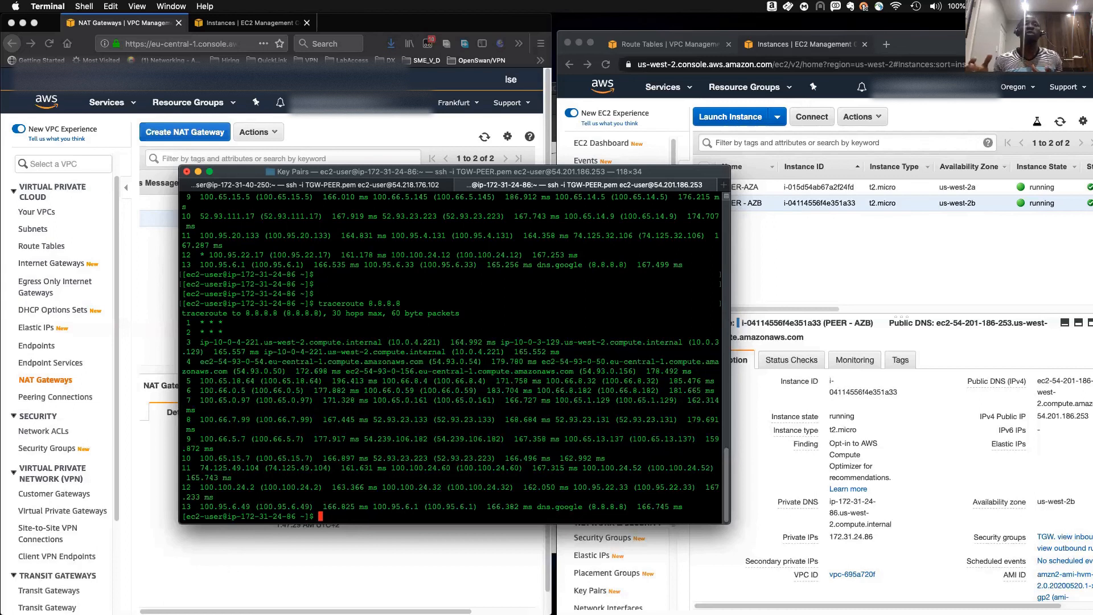
key(Return)
key(Return)
key(Return)
key(Return)
key(Return)
key(Return)
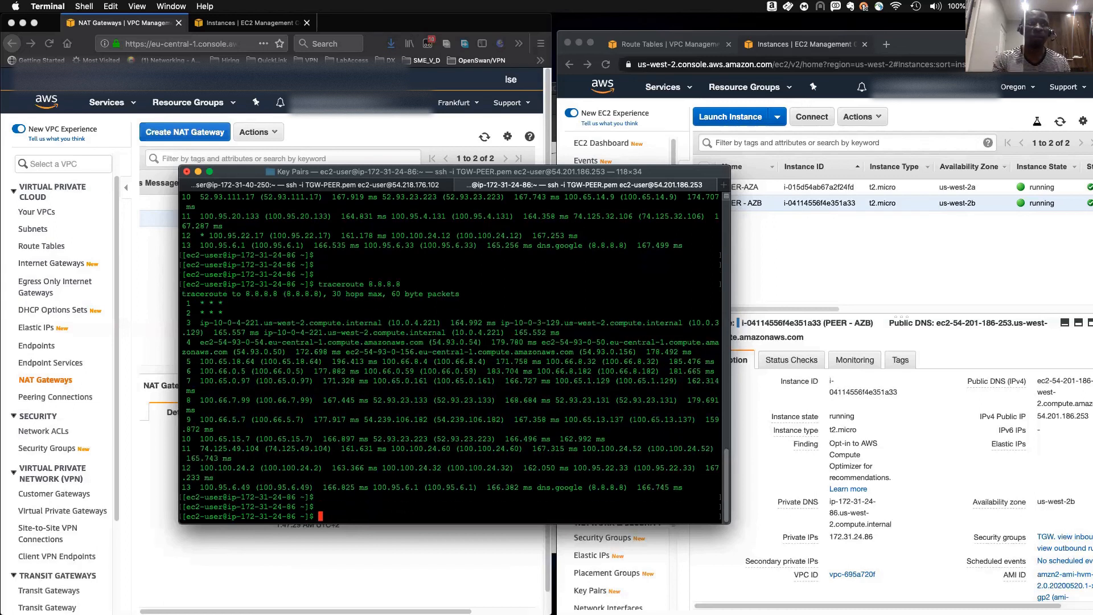
key(Up)
key(Return)
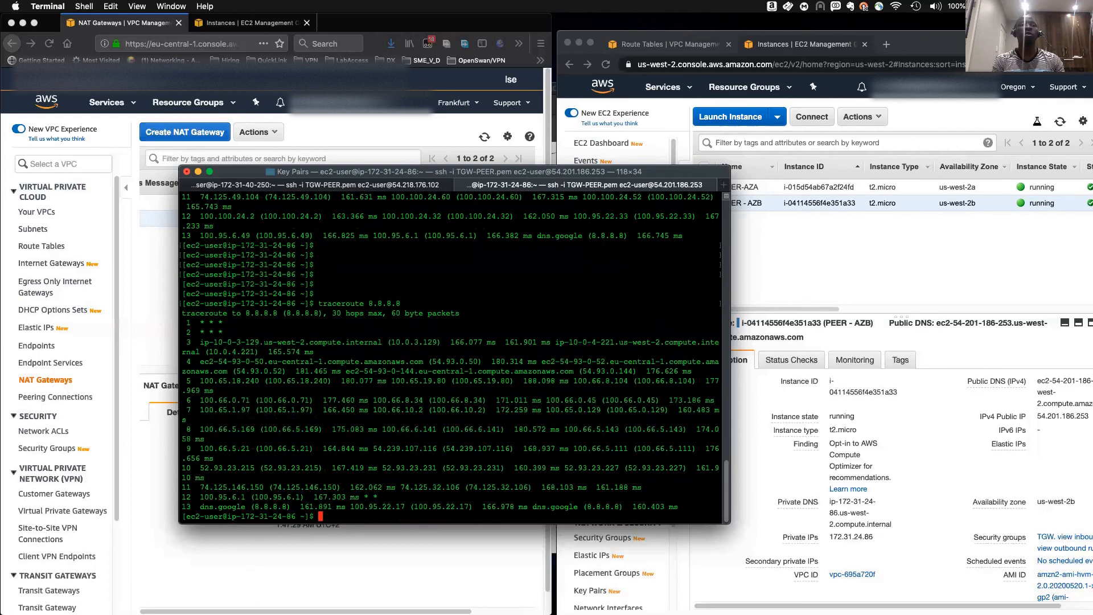
key(Return)
key(Return)
key(Return)
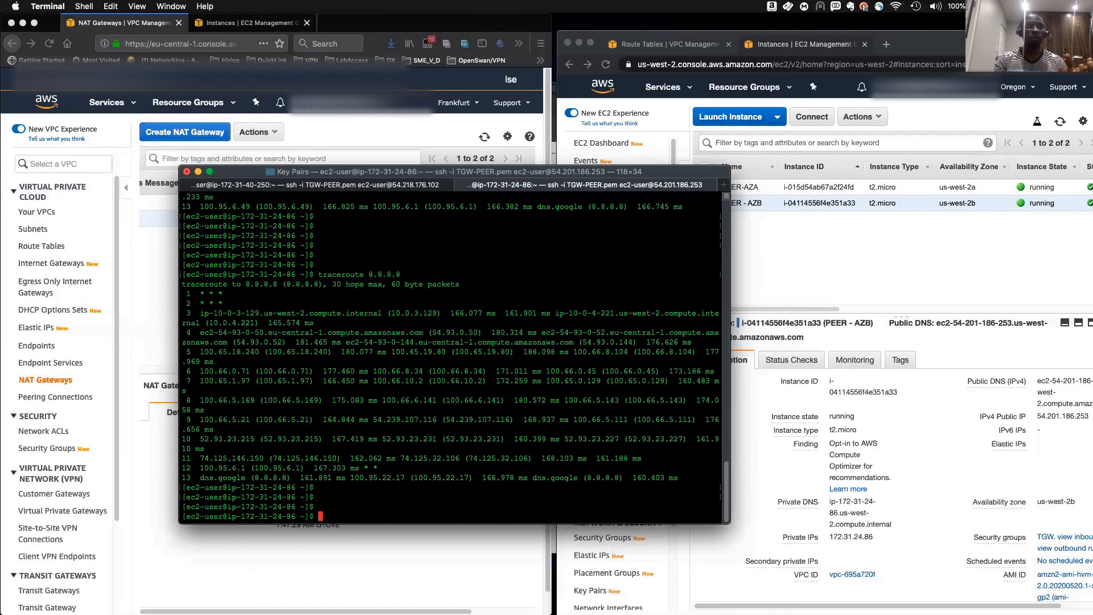
key(Up)
key(Return)
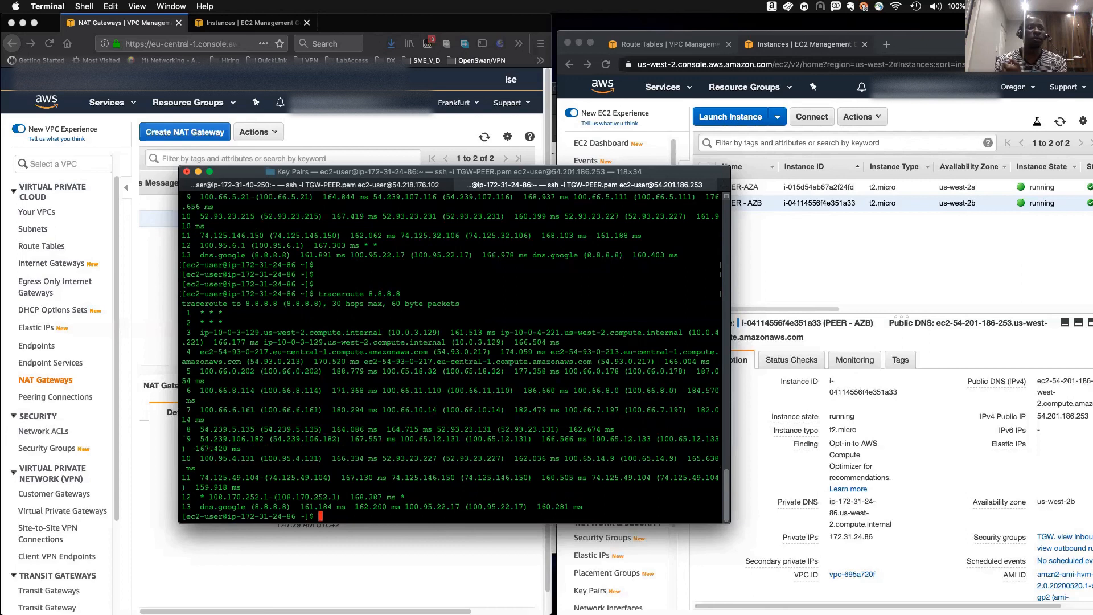
key(Return)
key(Return)
key(Up)
key(Return)
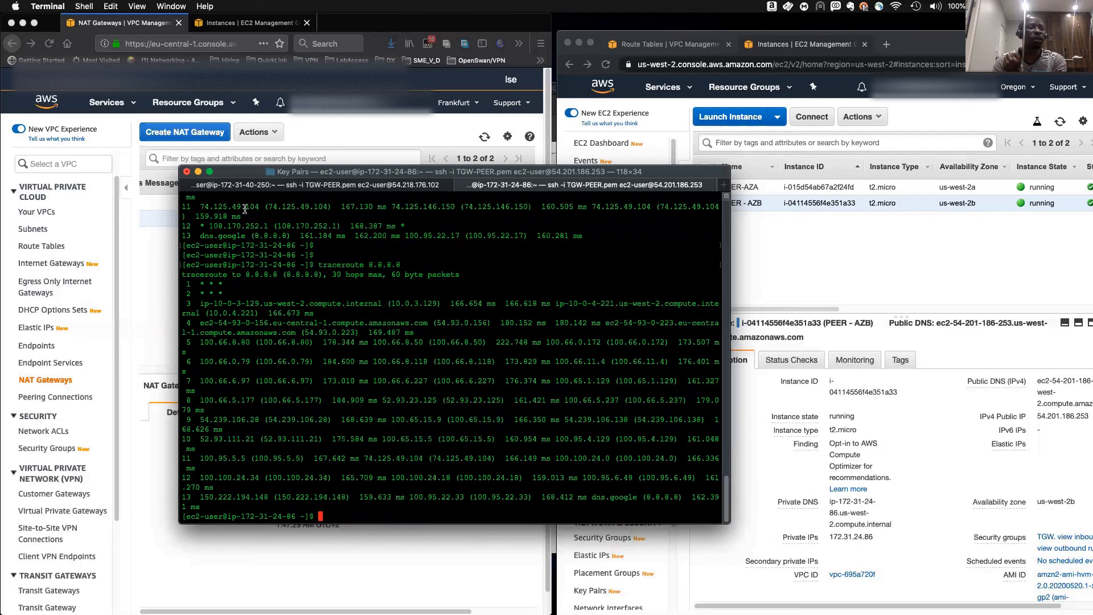
- Continue repeating traceroute 8.8.8.8 in the same session, comparing the first hops of each run
key(Return)
key(Return)
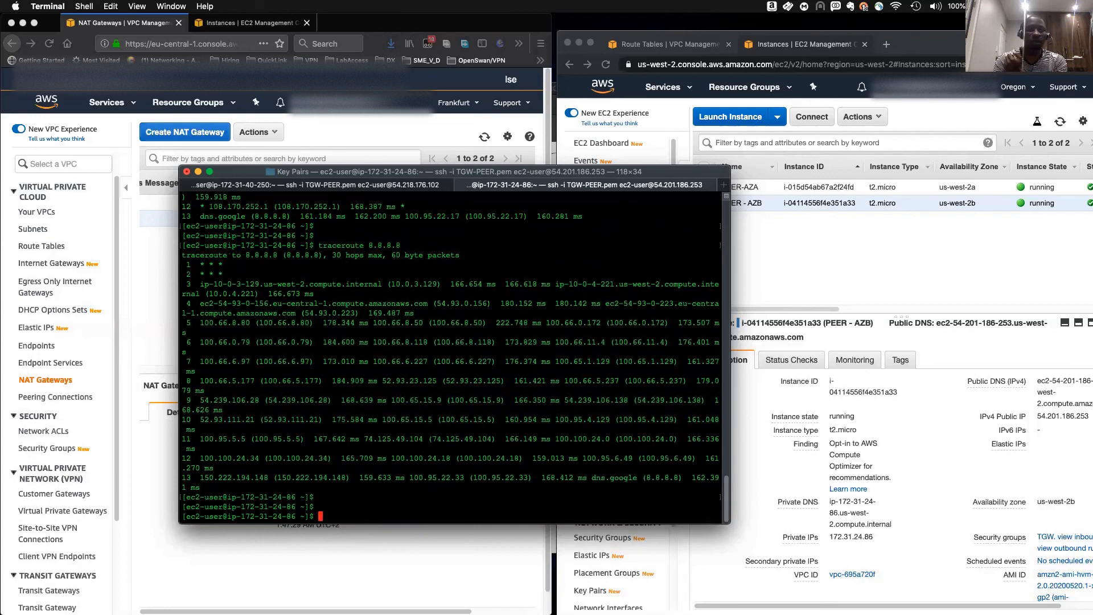
key(Up)
key(Return)
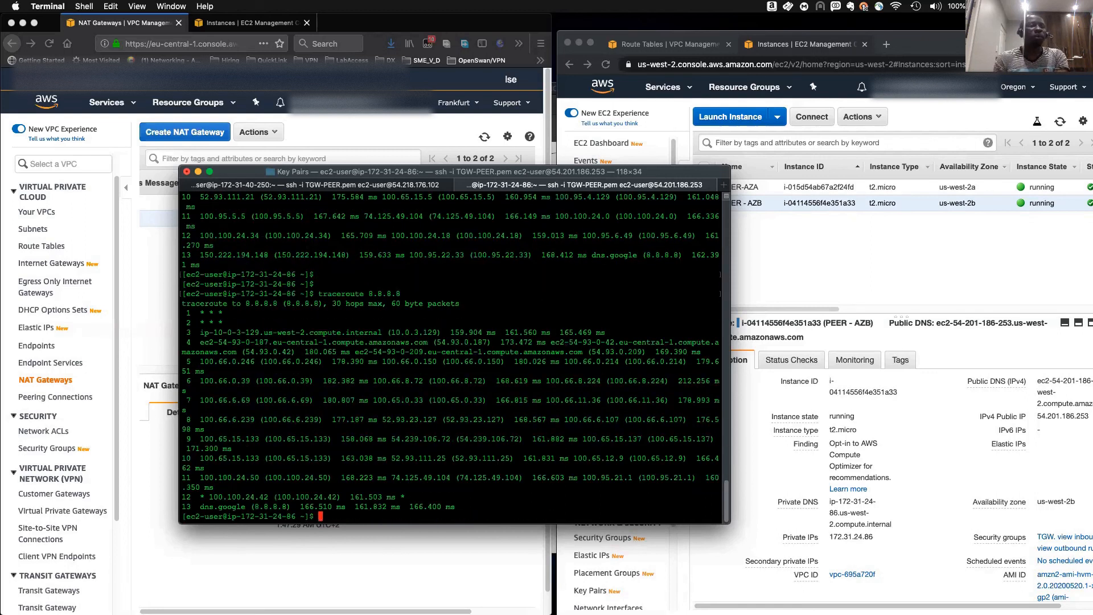
key(Return)
key(Return)
key(Up)
key(Return)
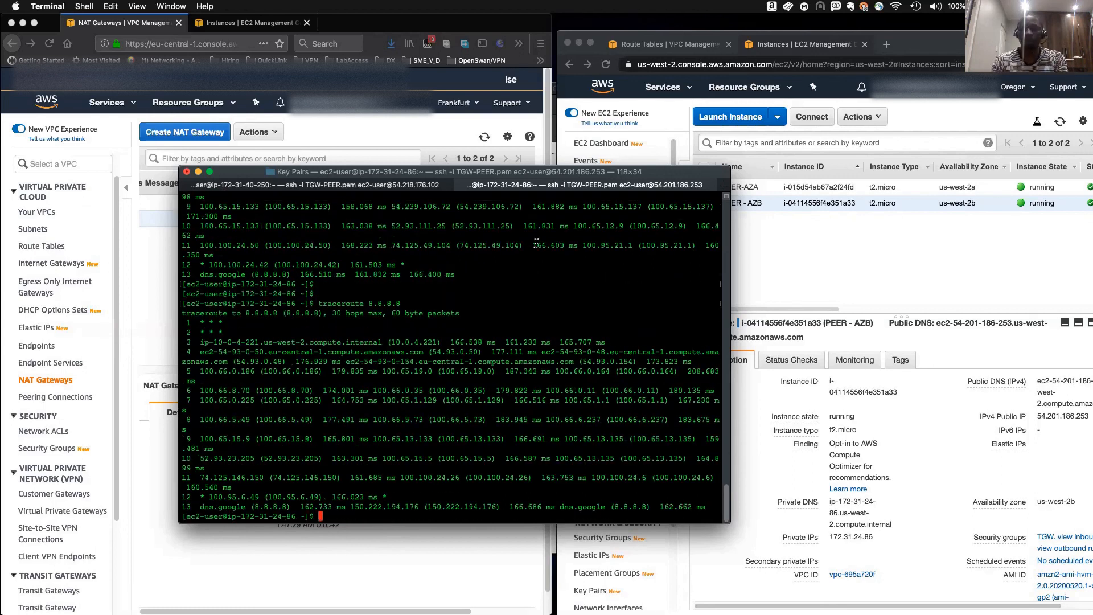
key(Return)
key(Return)
key(Up)
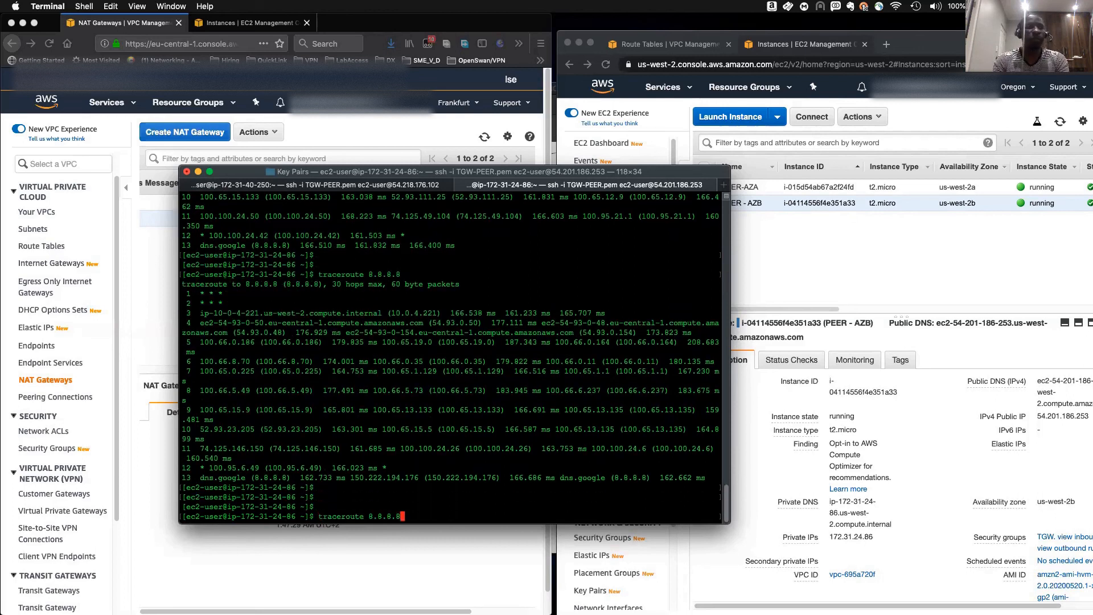
key(Return)
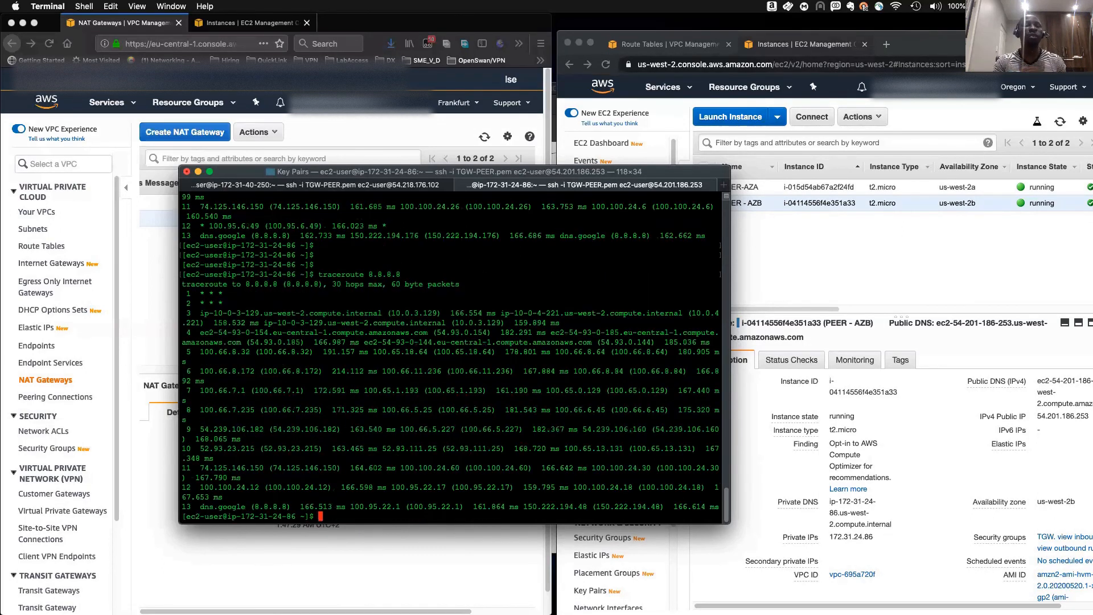
key(Return)
key(Return)
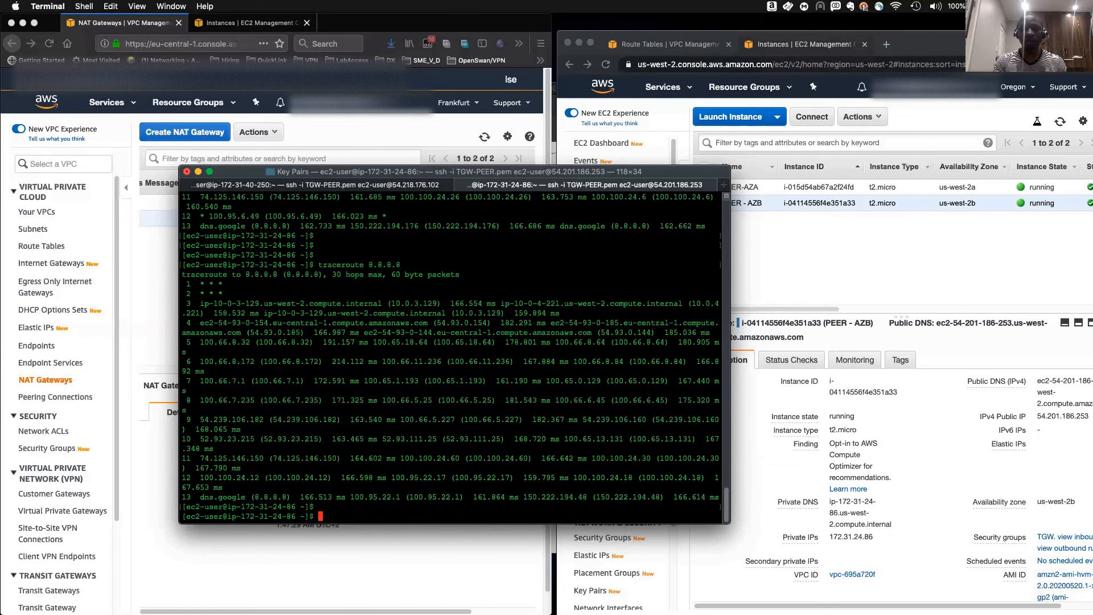
key(Up)
key(Return)
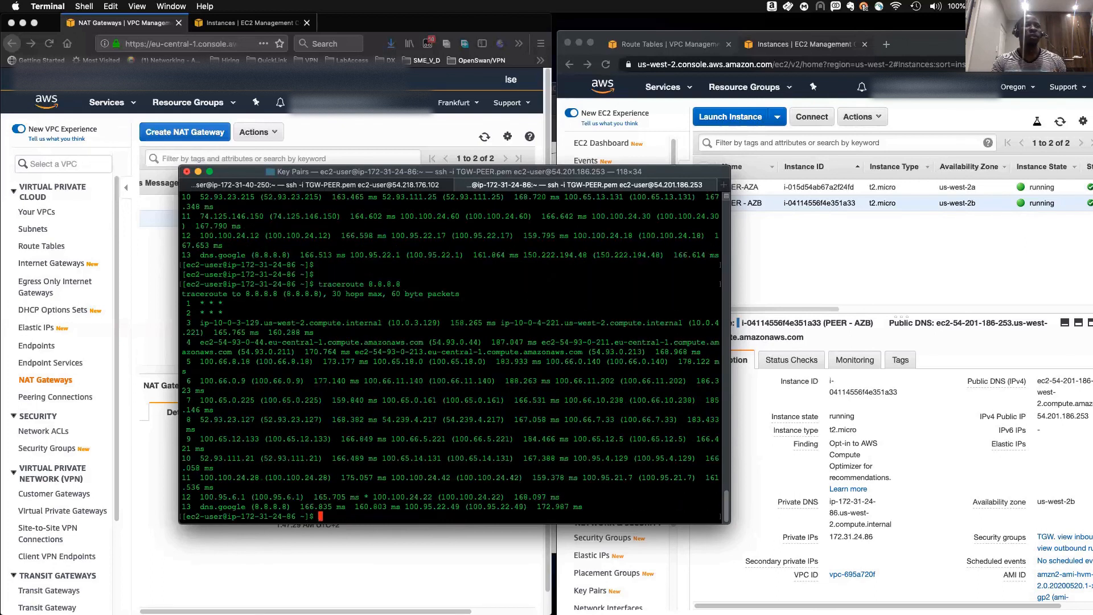
key(Return)
key(Return)
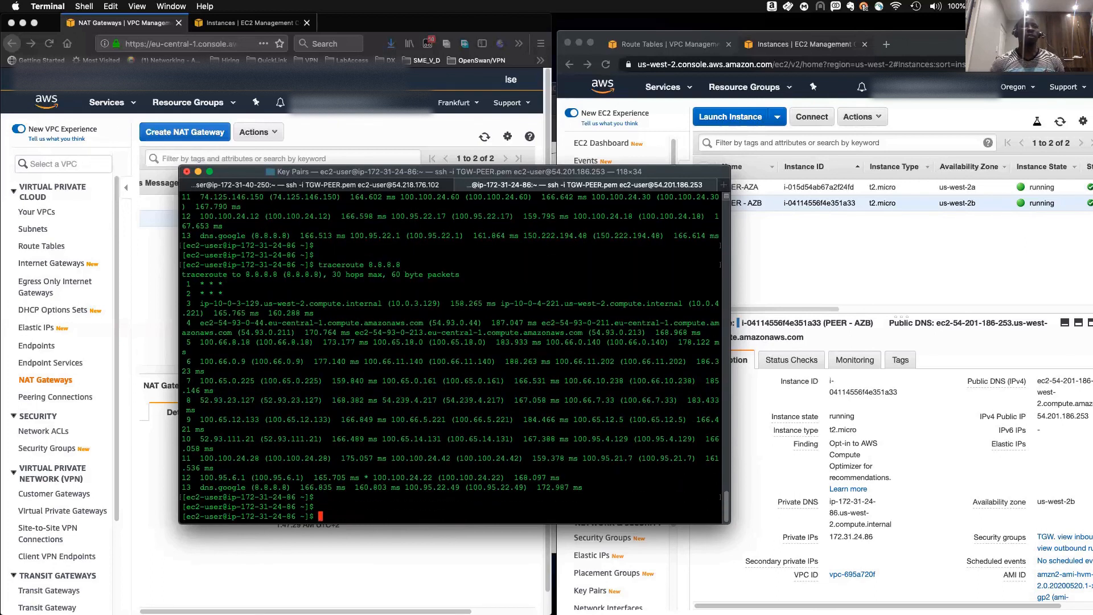
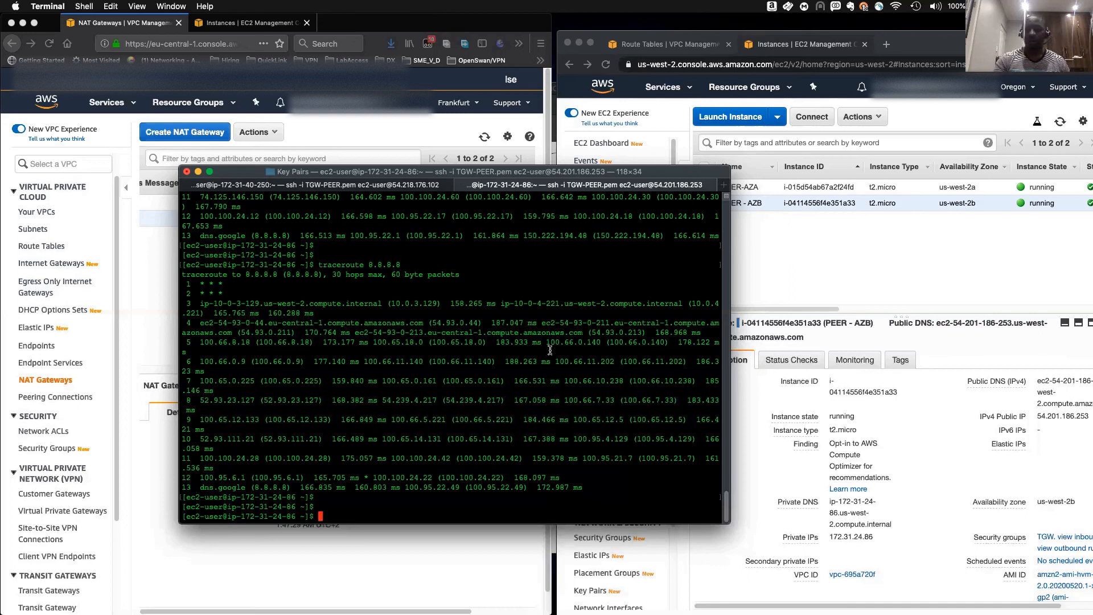
key(Return)
key(Return)
key(Return)
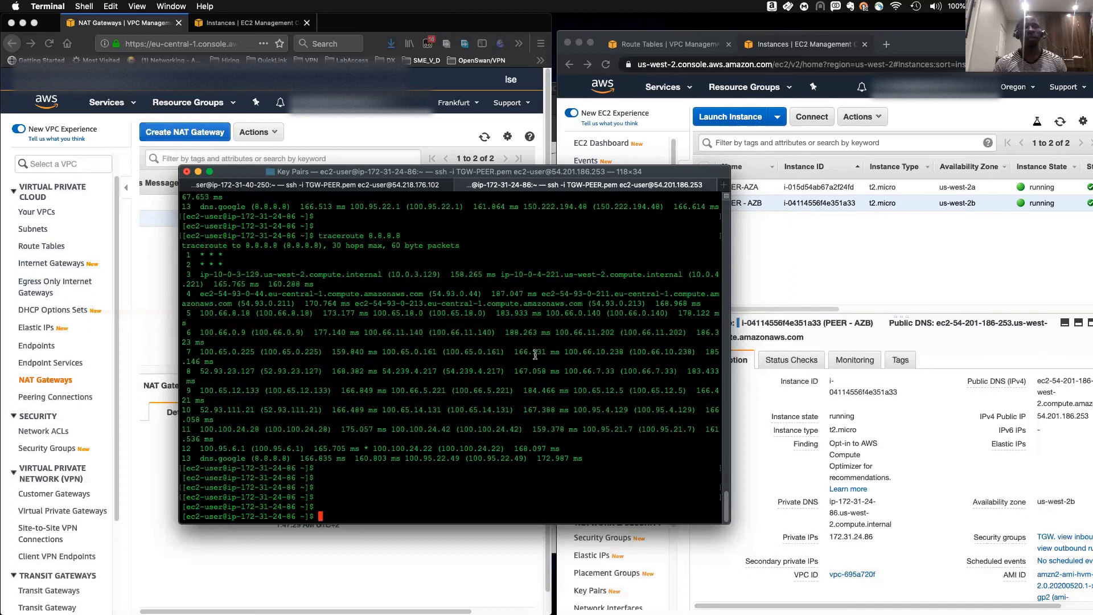